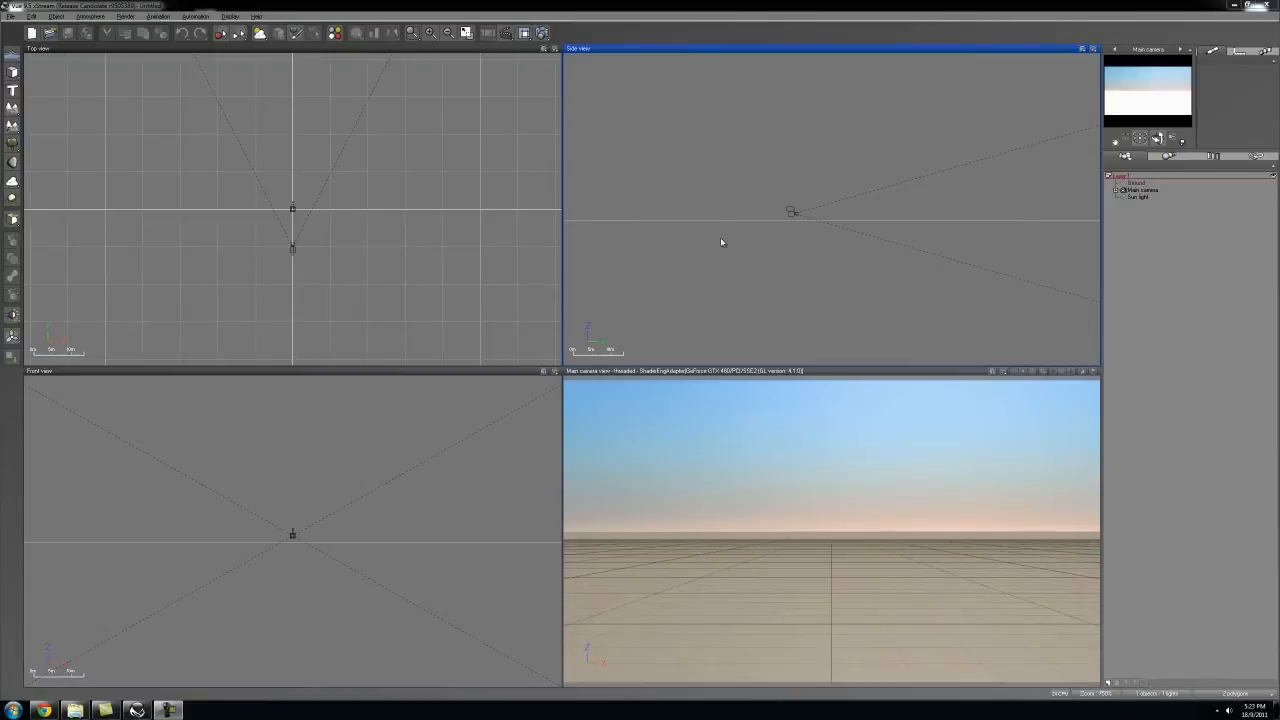
# Step: Select the procedural terrain in the Top view and bring it into the Terrain Editor
pyautogui.click(12, 125)
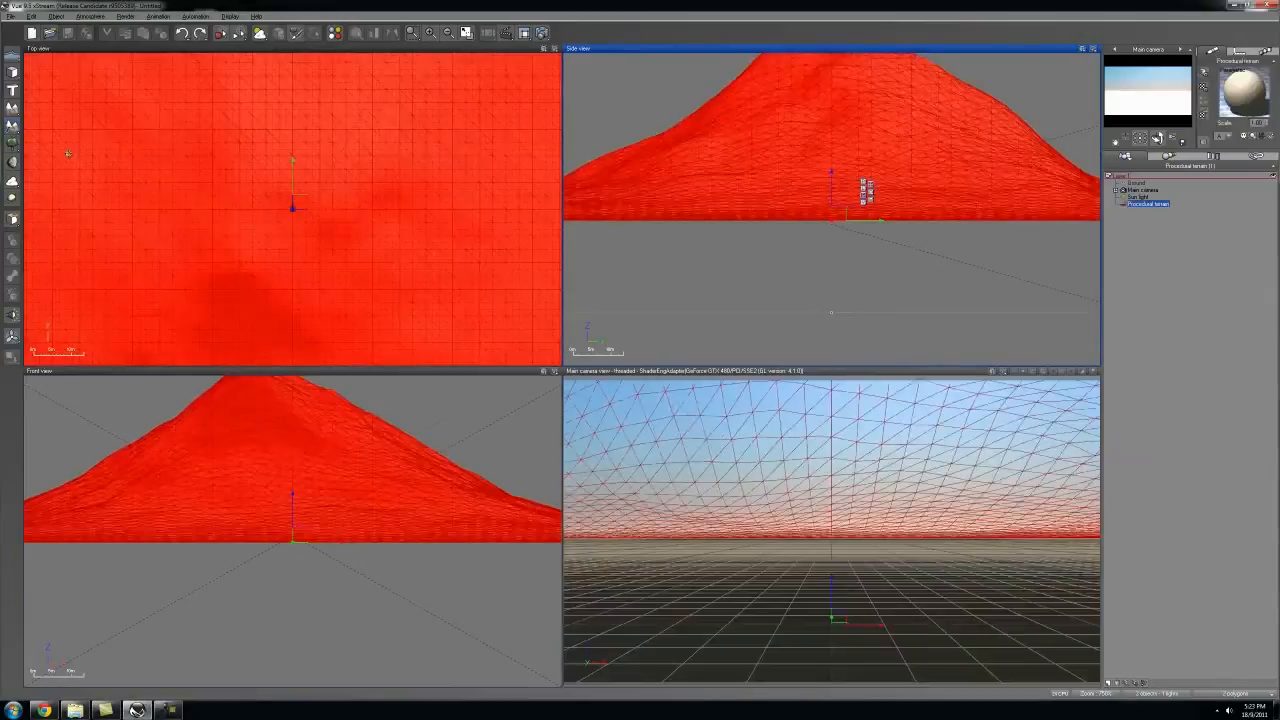
pyautogui.click(323, 266)
pyautogui.scroll(-2, 334, 245)
pyautogui.scroll(-2, 334, 245)
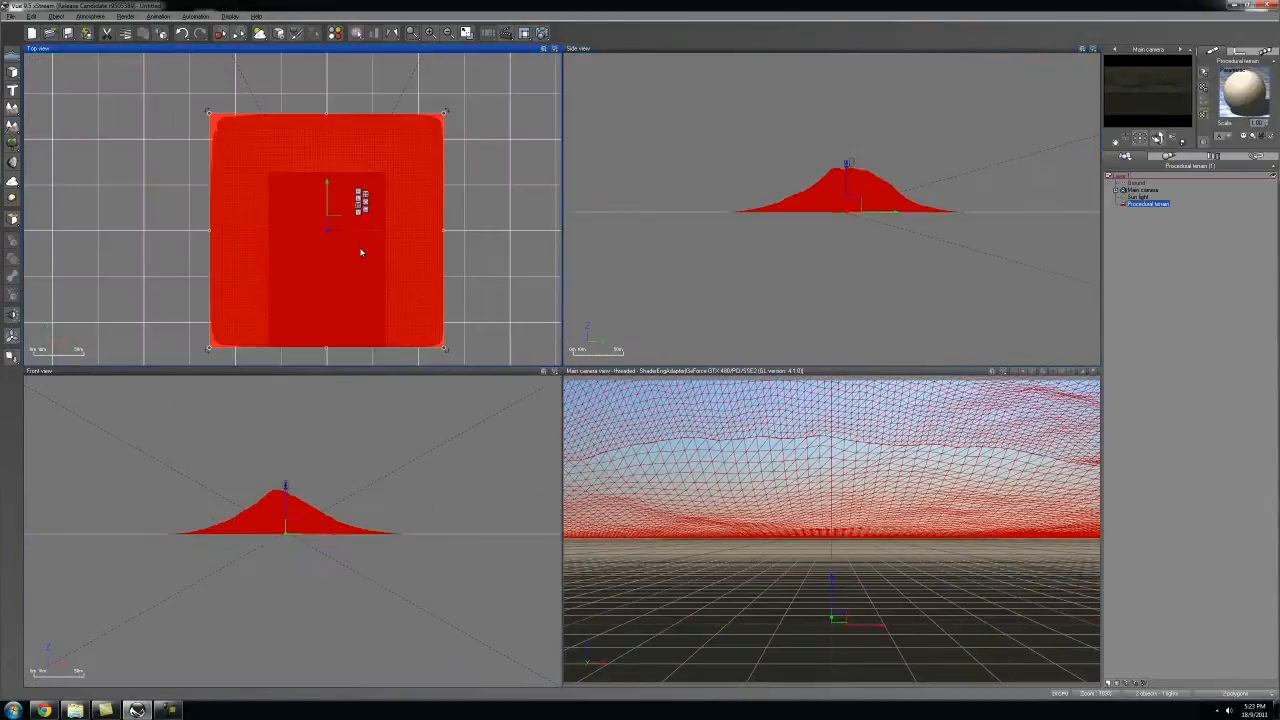
pyautogui.doubleClick(363, 251)
# Step: Orbit the terrain preview between low side-on and top-down angles to inspect the mountain
pyautogui.moveTo(545, 365)
pyautogui.mouseDown(button='right')
pyautogui.moveTo(514, 318)
pyautogui.moveTo(500, 330)
pyautogui.mouseUp(button='right')
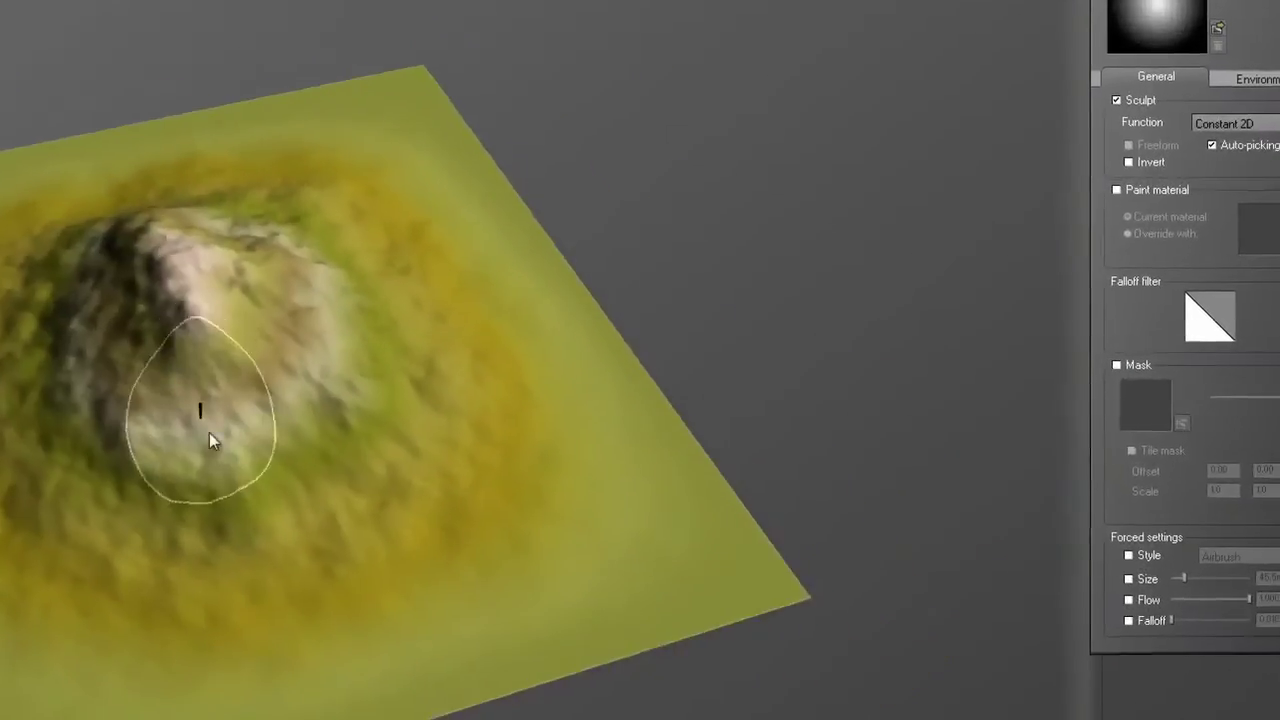
pyautogui.moveTo(209, 432)
pyautogui.mouseDown(button='right')
pyautogui.moveTo(219, 406)
pyautogui.moveTo(124, 330)
pyautogui.moveTo(172, 234)
pyautogui.mouseUp(button='right')
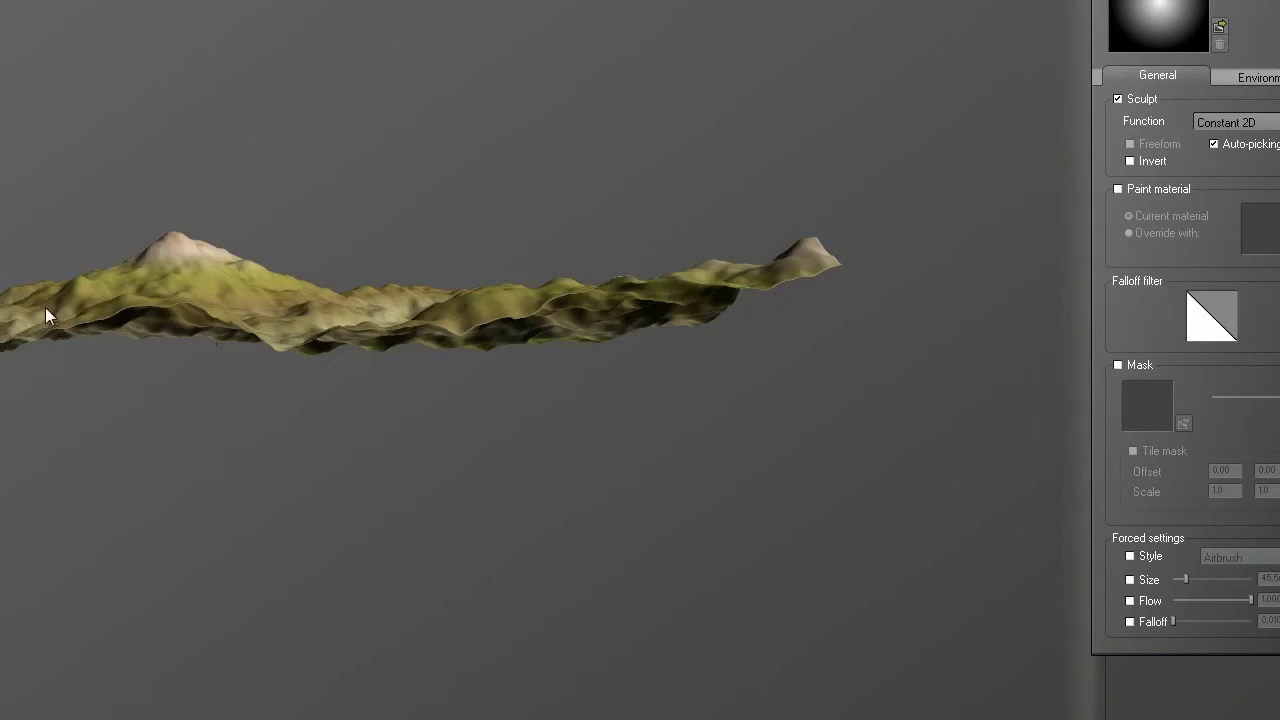
pyautogui.moveTo(45, 307)
pyautogui.mouseDown(button='right')
pyautogui.moveTo(337, 358)
pyautogui.moveTo(309, 514)
pyautogui.moveTo(206, 400)
pyautogui.moveTo(57, 334)
pyautogui.moveTo(233, 334)
pyautogui.moveTo(257, 414)
pyautogui.mouseUp(button='right')
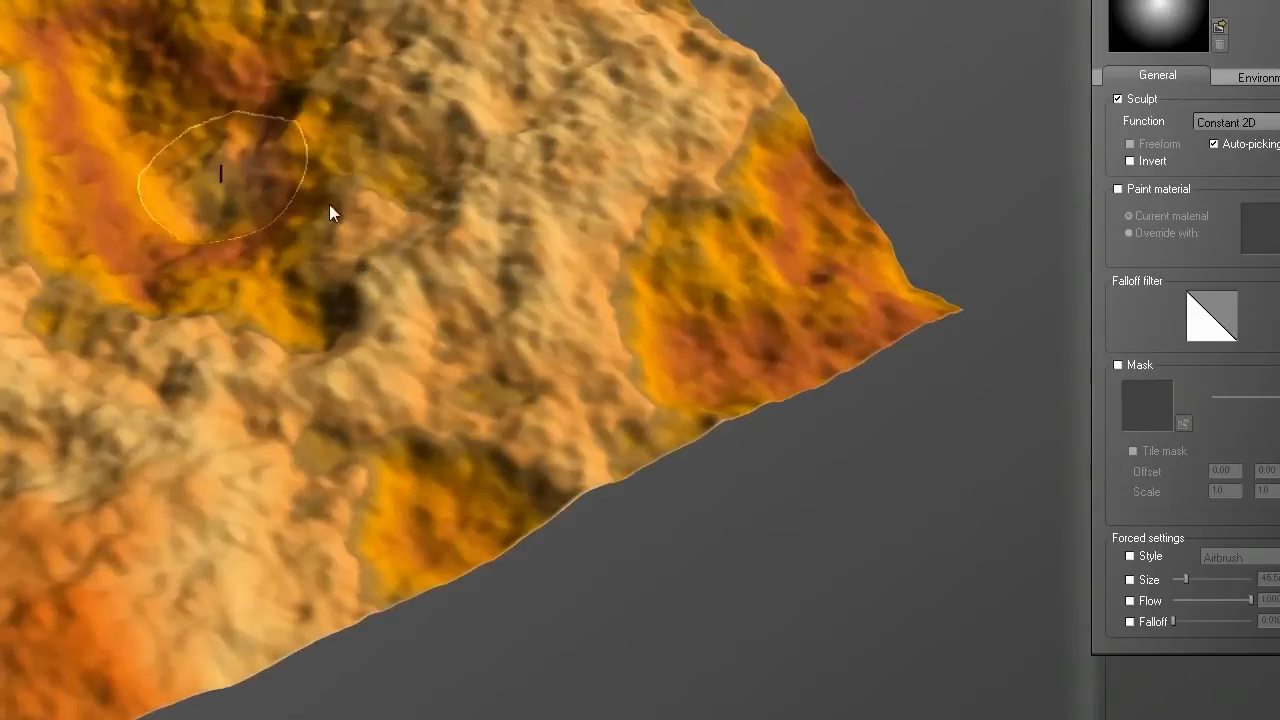
pyautogui.scroll(-3, 355, 163)
pyautogui.scroll(-3, 340, 165)
pyautogui.moveTo(340, 168); pyautogui.dragTo(344, 217, button='right')
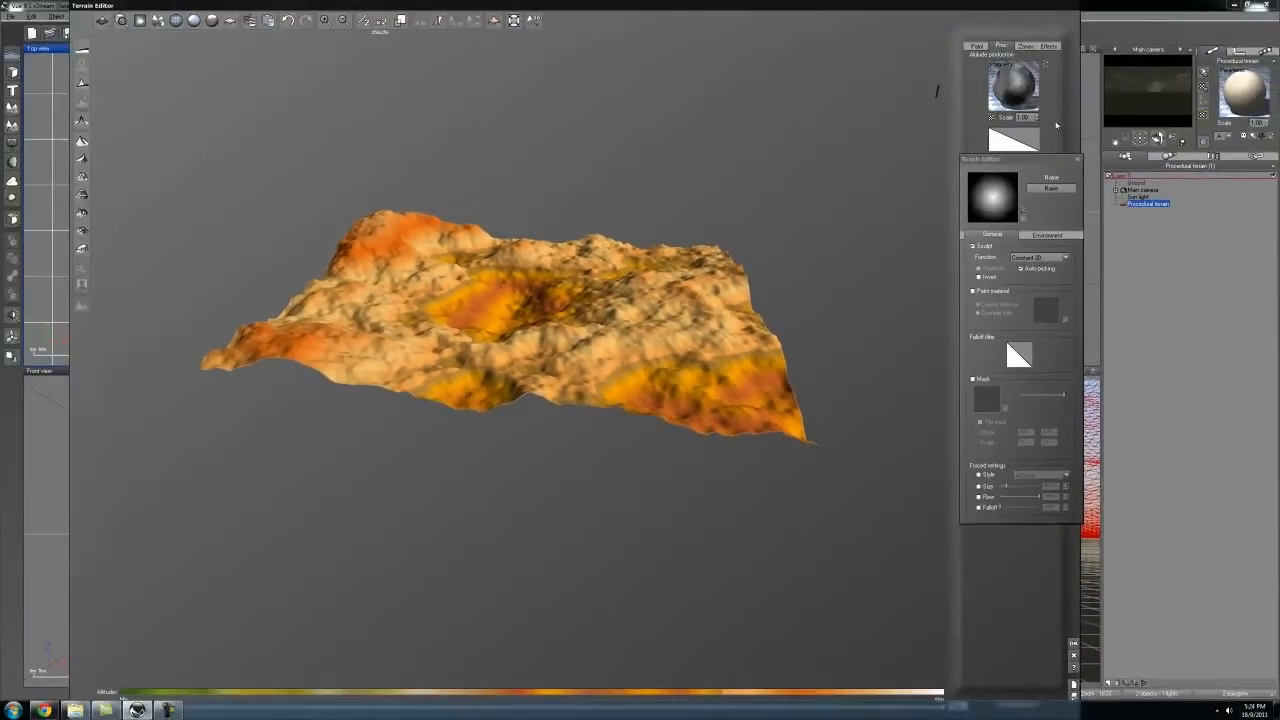
# Step: Edit the altitude production function and switch its Simple Fractal node to Rocky Mountains mode
pyautogui.click(1077, 159)
pyautogui.rightClick(1019, 88)
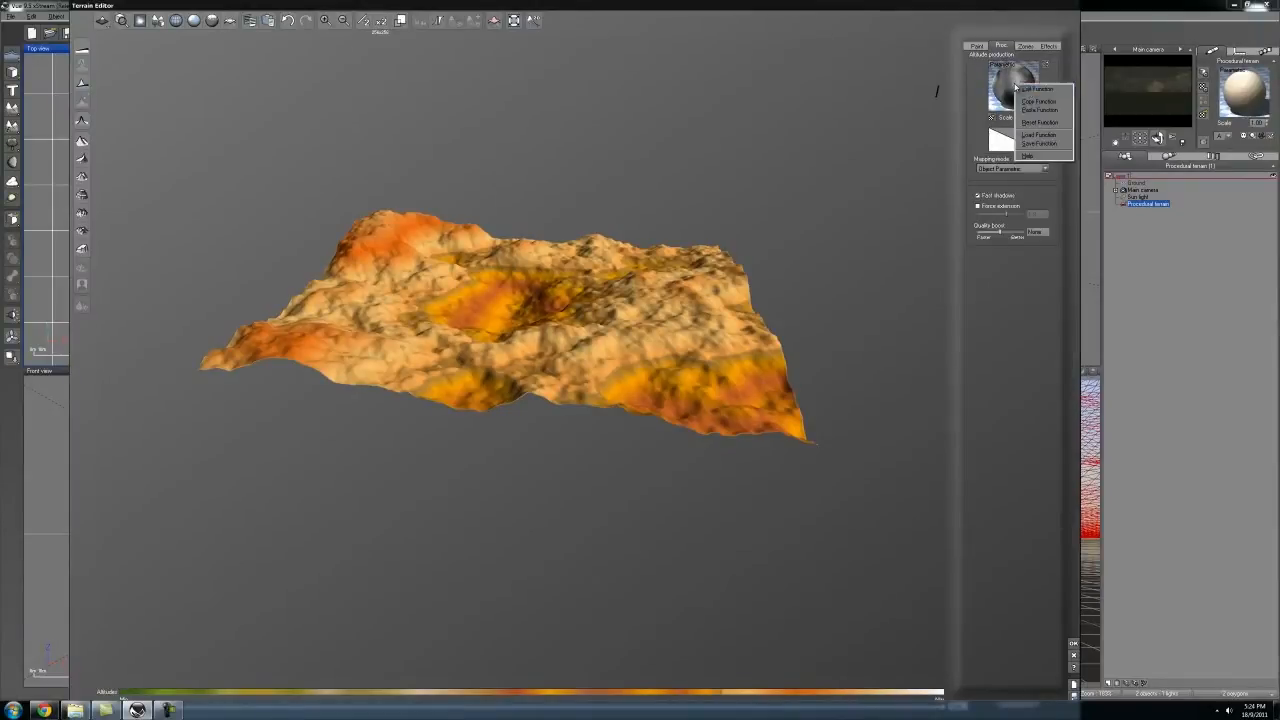
pyautogui.click(1036, 90)
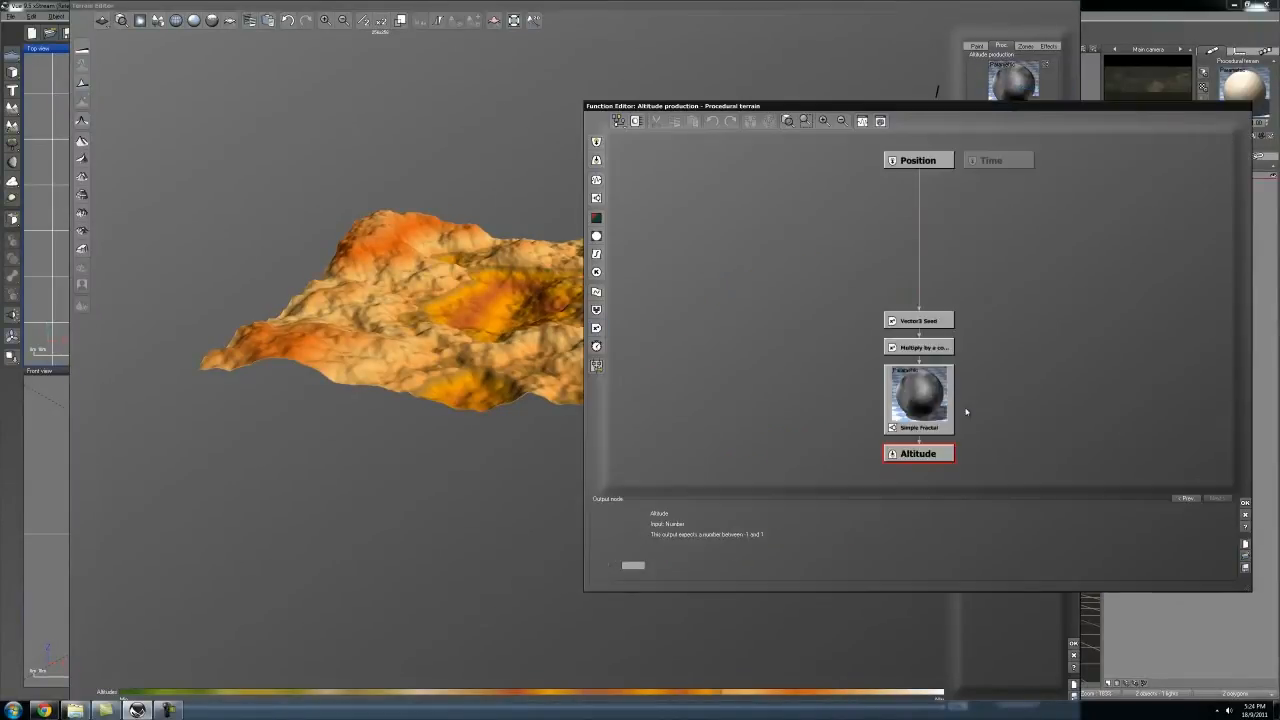
pyautogui.click(923, 406)
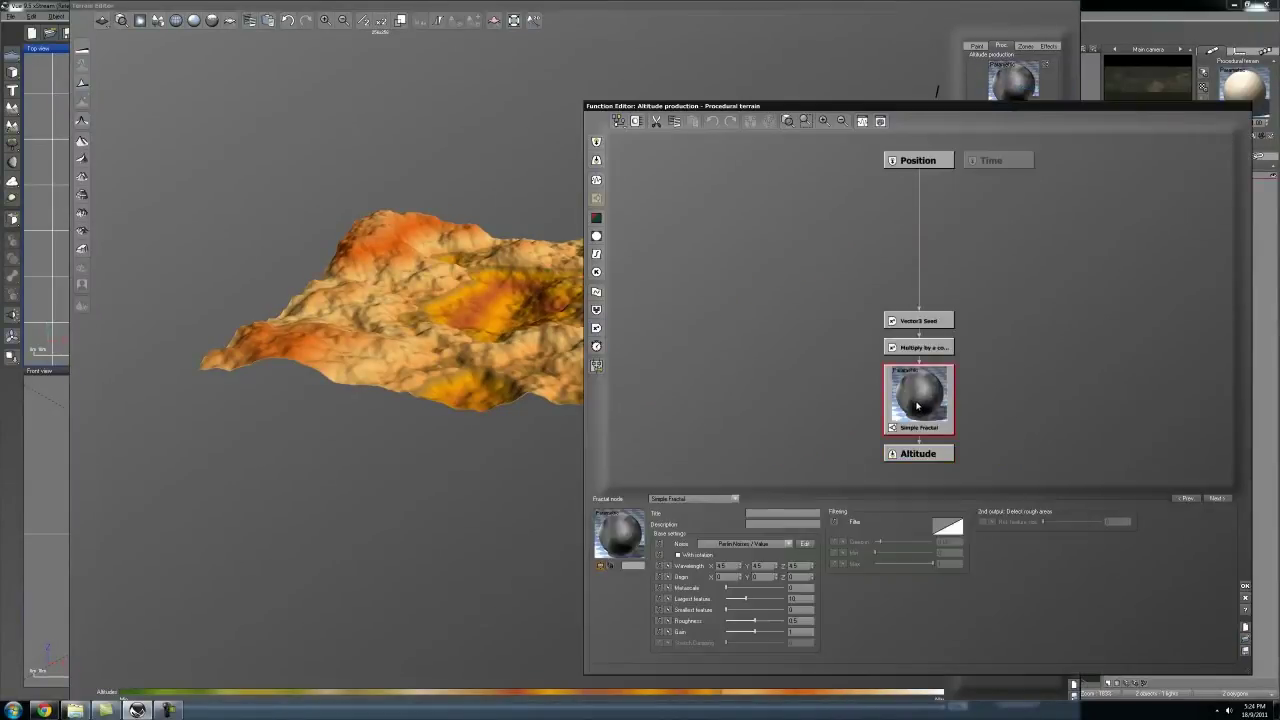
pyautogui.click(669, 500)
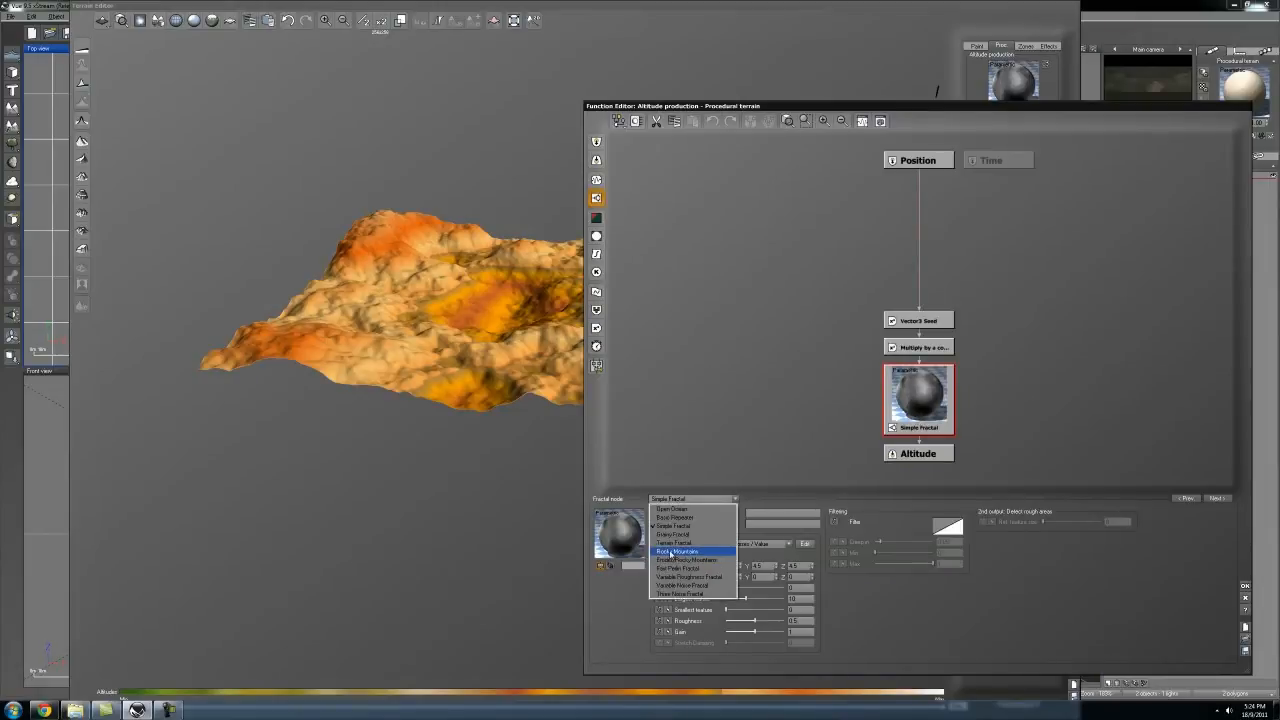
pyautogui.click(671, 553)
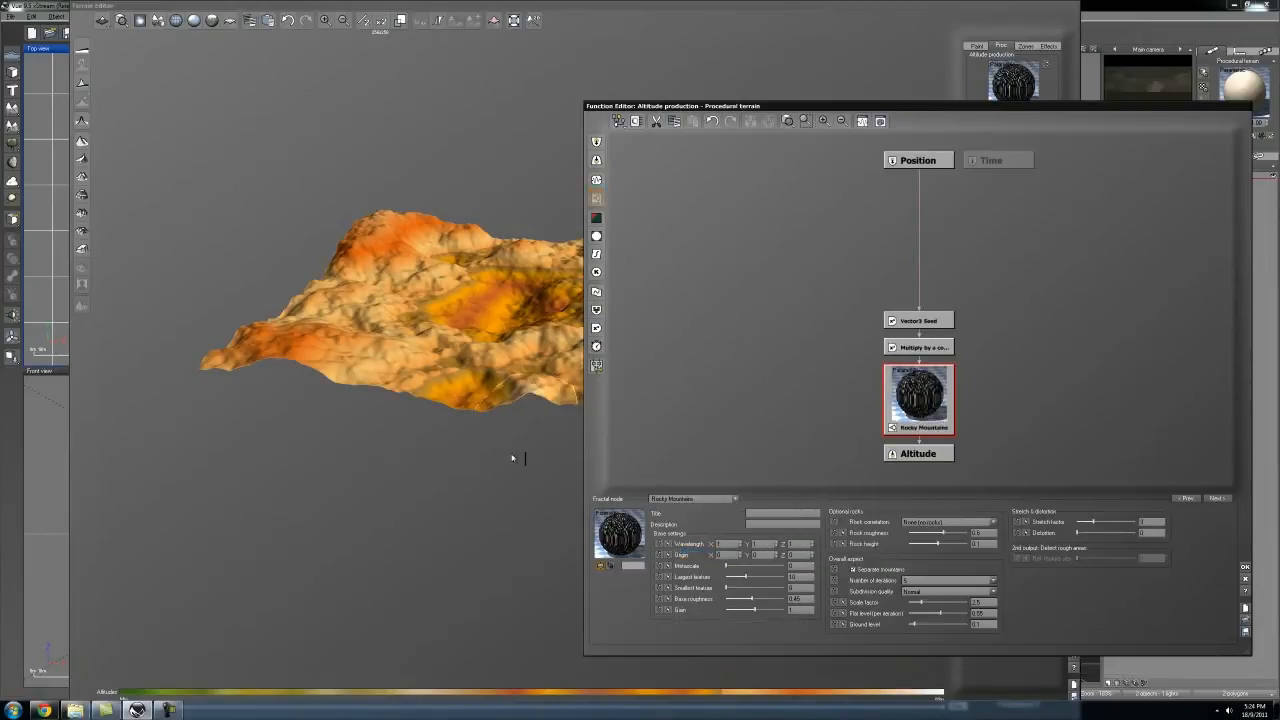
# Step: Lower the Rocky Mountains gain to flatten the relief and turn off Separate mountains
pyautogui.click(508, 368)
pyautogui.moveTo(508, 368); pyautogui.dragTo(468, 455)
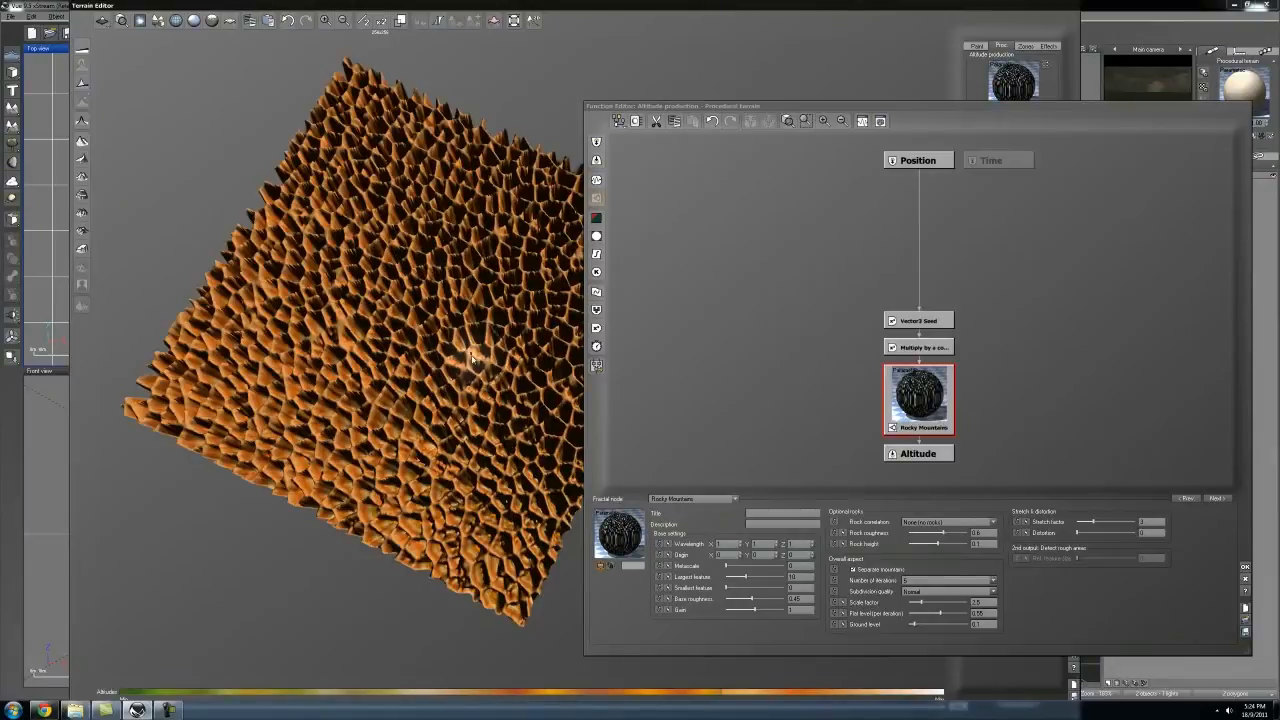
pyautogui.moveTo(769, 608); pyautogui.dragTo(734, 608)
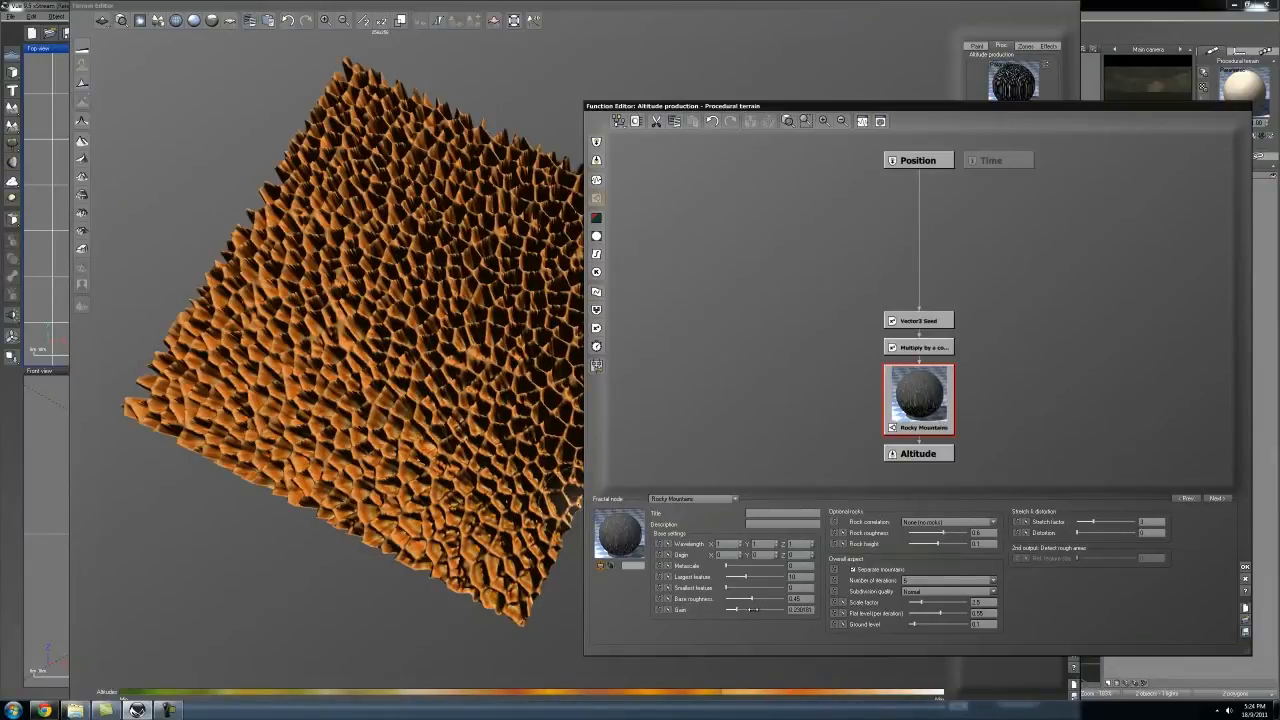
pyautogui.moveTo(432, 422)
pyautogui.mouseDown()
pyautogui.moveTo(518, 453)
pyautogui.moveTo(804, 502)
pyautogui.mouseUp()
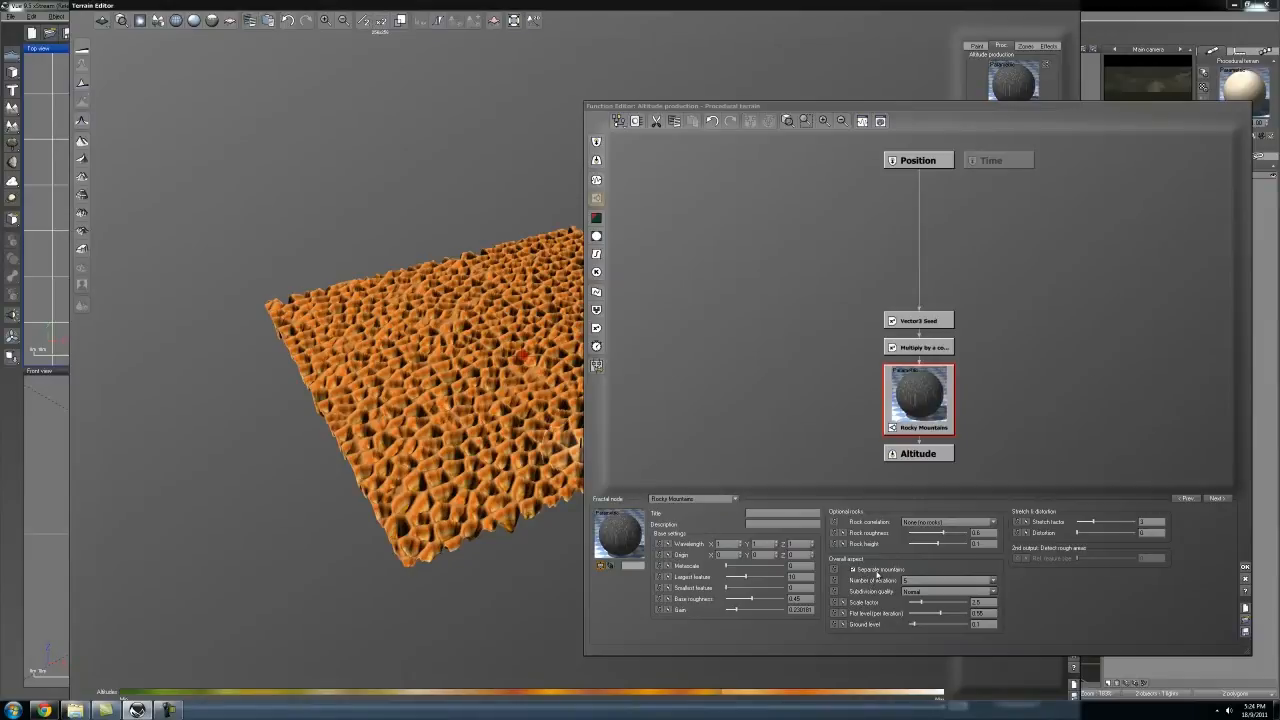
pyautogui.click(878, 572)
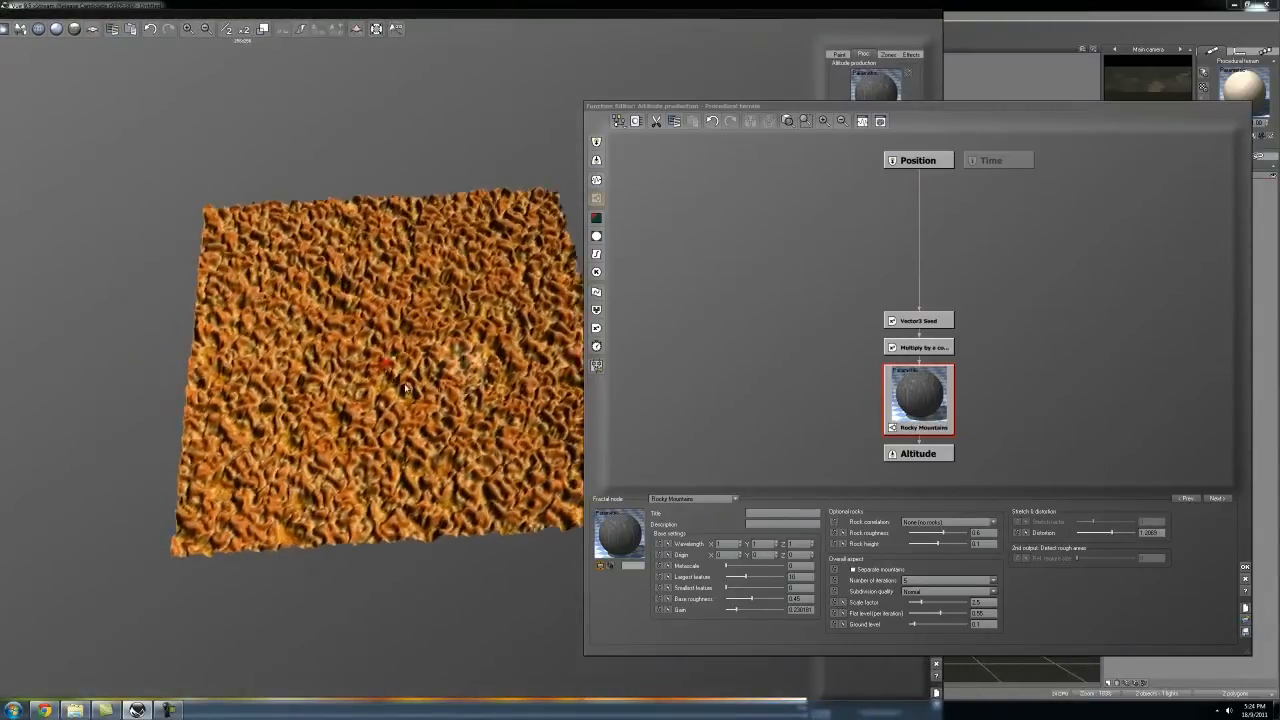
pyautogui.moveTo(399, 388)
pyautogui.mouseDown()
pyautogui.moveTo(307, 312)
pyautogui.moveTo(386, 271)
pyautogui.mouseUp()
pyautogui.scroll(5, 400, 300)
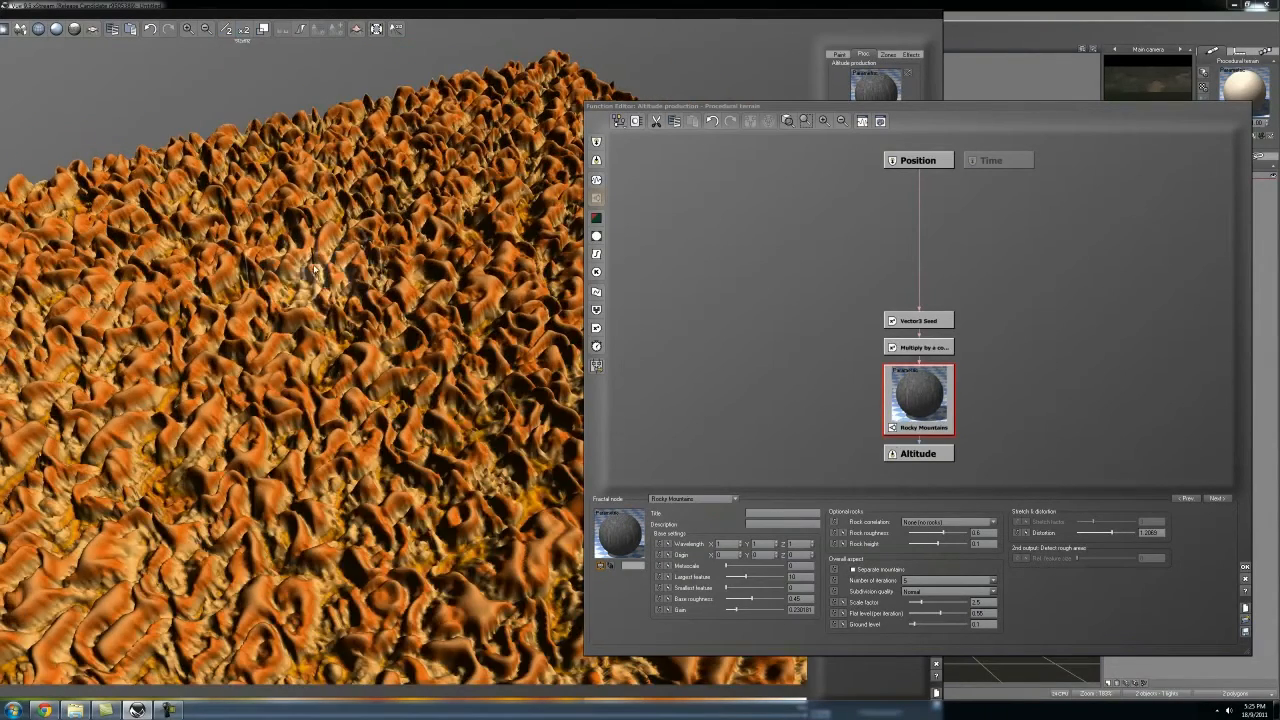
# Step: Settle the Rocky Mountains largest feature at about 14.68, then move the seed, multiply and fractal nodes up-left
pyautogui.moveTo(463, 418); pyautogui.dragTo(486, 373)
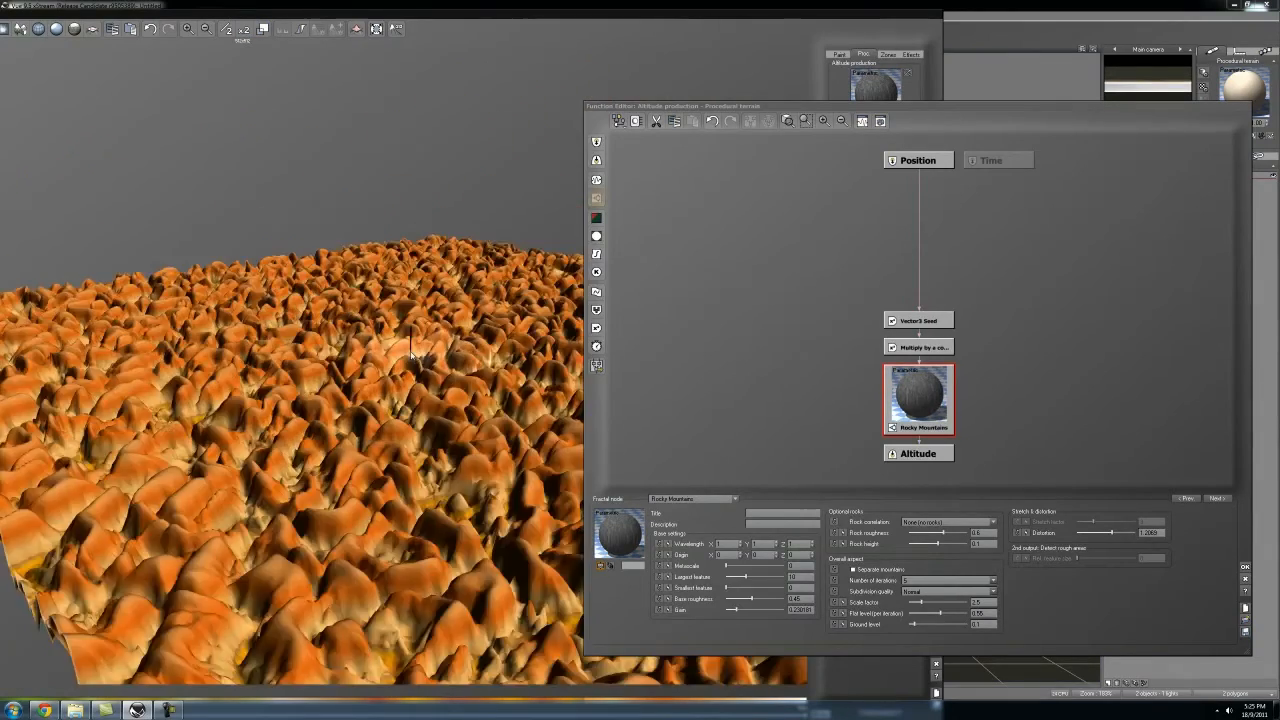
pyautogui.moveTo(411, 353); pyautogui.dragTo(418, 315)
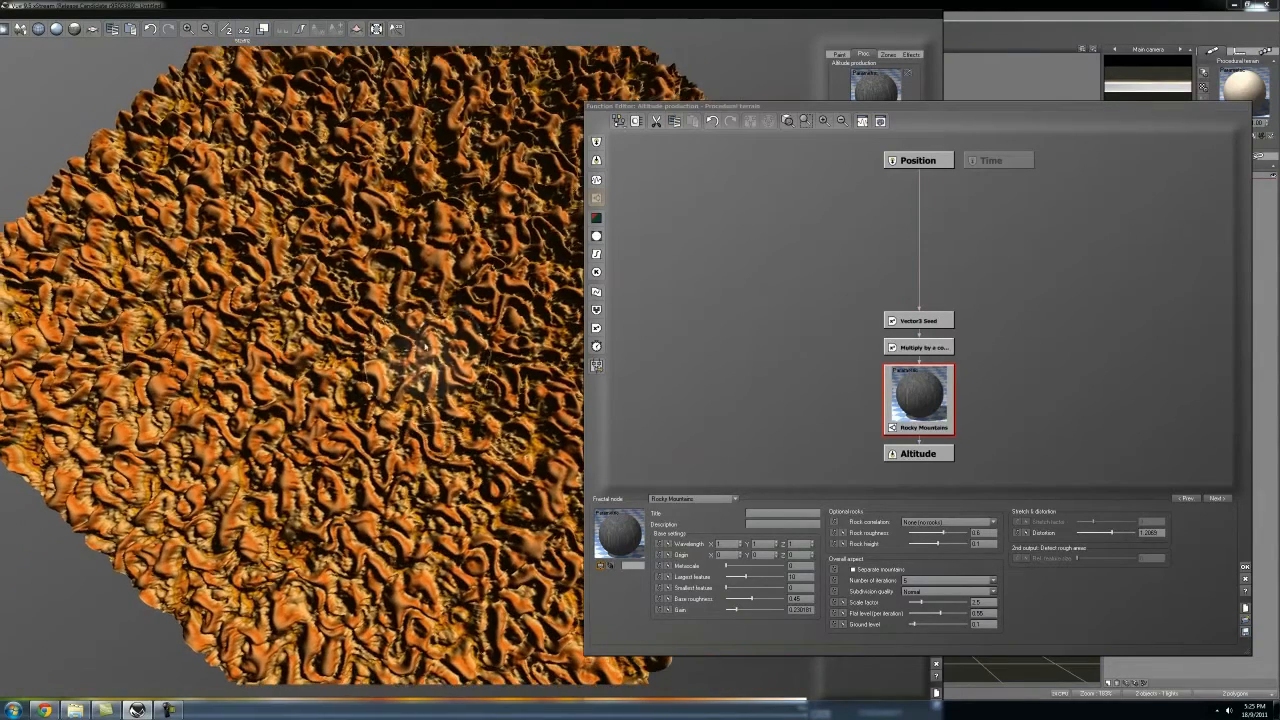
pyautogui.moveTo(750, 577); pyautogui.dragTo(758, 577)
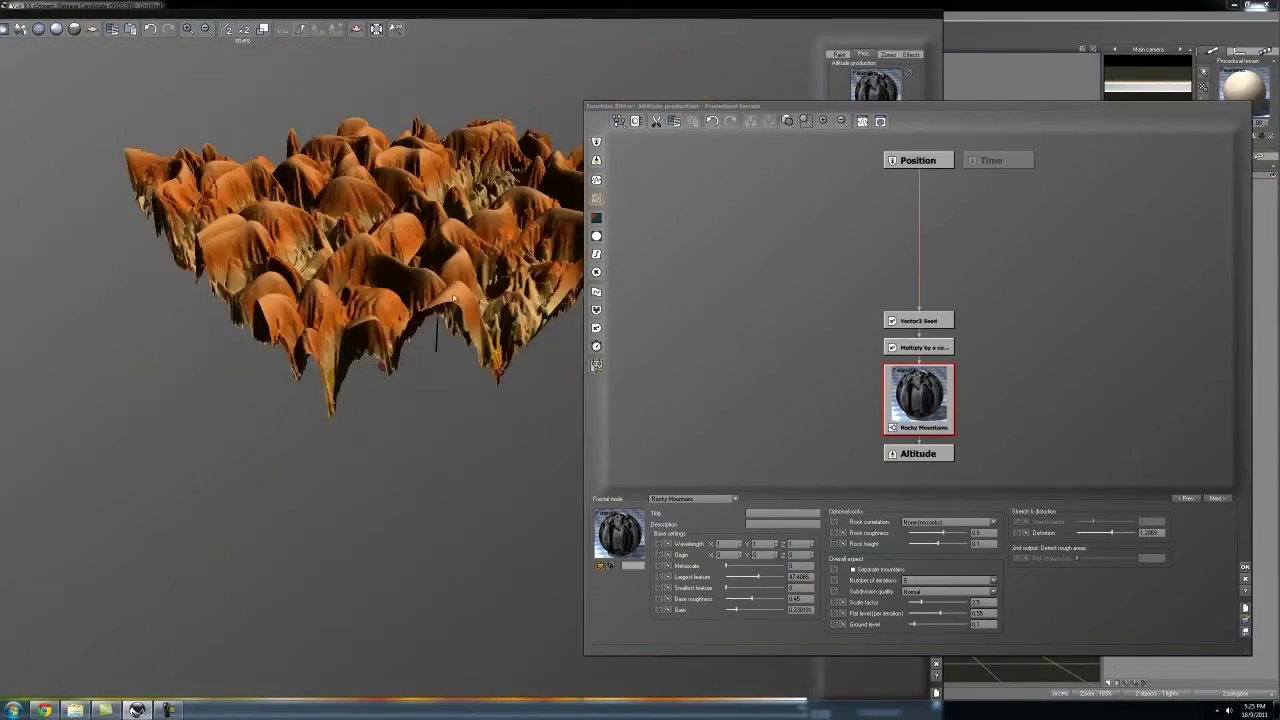
pyautogui.moveTo(434, 380)
pyautogui.mouseDown()
pyautogui.moveTo(480, 330)
pyautogui.moveTo(380, 387)
pyautogui.moveTo(480, 420)
pyautogui.mouseUp()
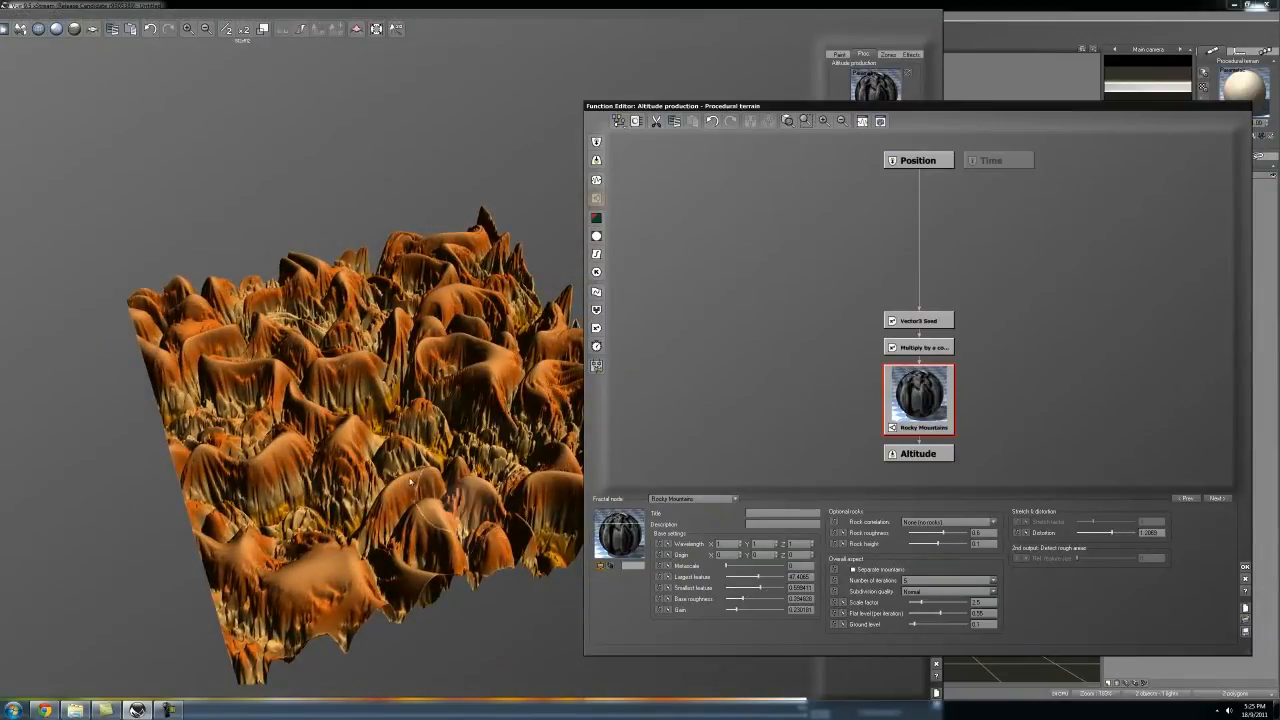
pyautogui.moveTo(462, 474); pyautogui.dragTo(470, 330)
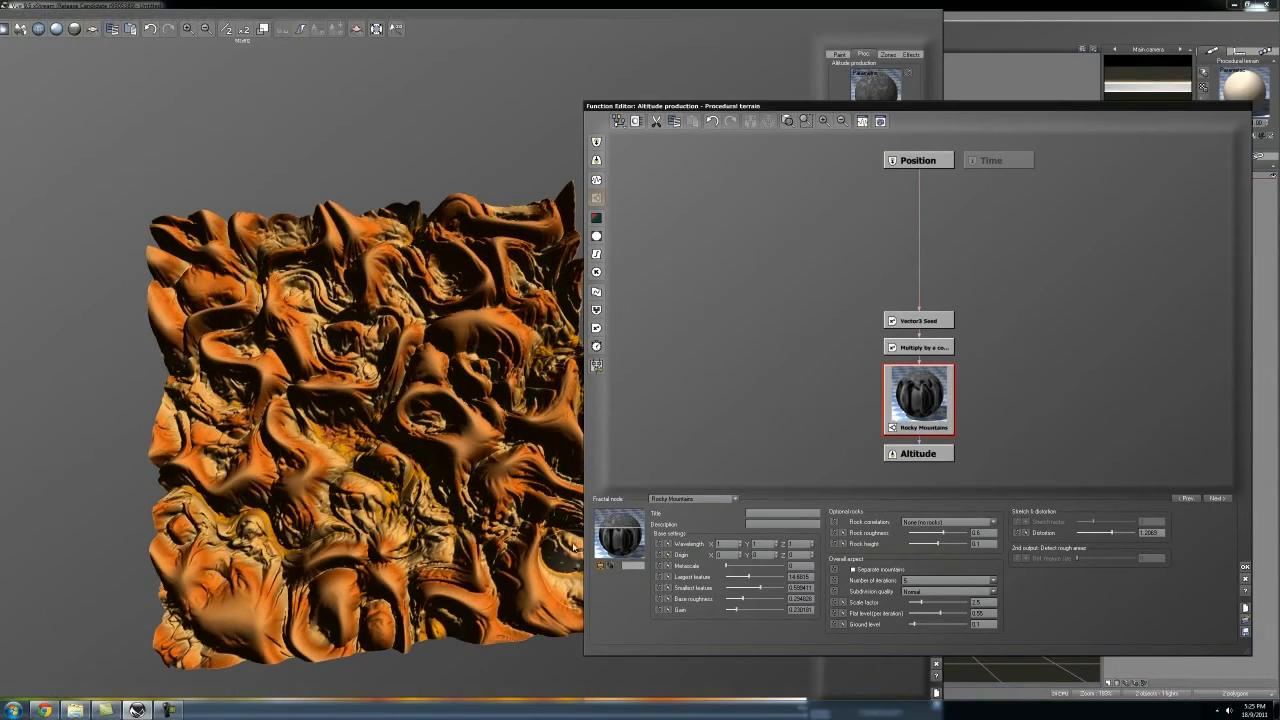
pyautogui.moveTo(390, 420)
pyautogui.mouseDown()
pyautogui.moveTo(399, 370)
pyautogui.moveTo(400, 430)
pyautogui.mouseUp()
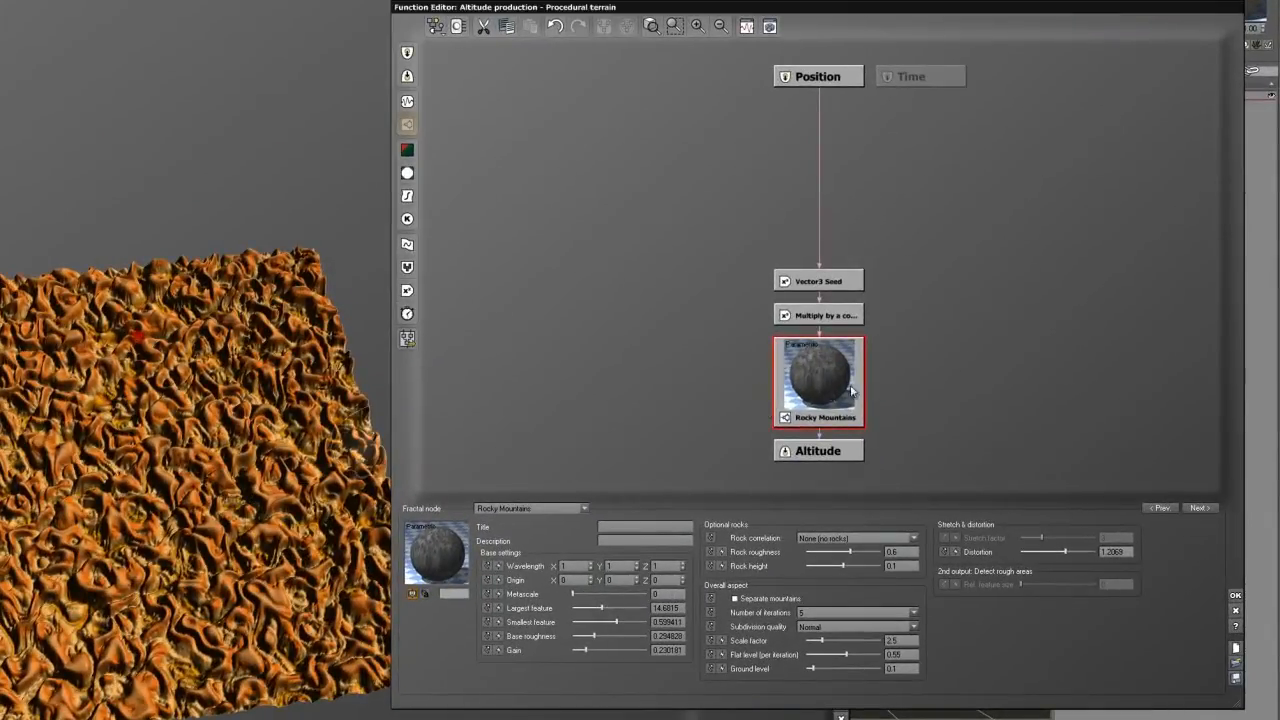
pyautogui.moveTo(712, 264)
pyautogui.mouseDown()
pyautogui.moveTo(860, 390)
pyautogui.moveTo(724, 322)
pyautogui.mouseUp()
# Step: Add a new fractal node in empty graph space and set its mode to Grainy Fractal
pyautogui.click(834, 330)
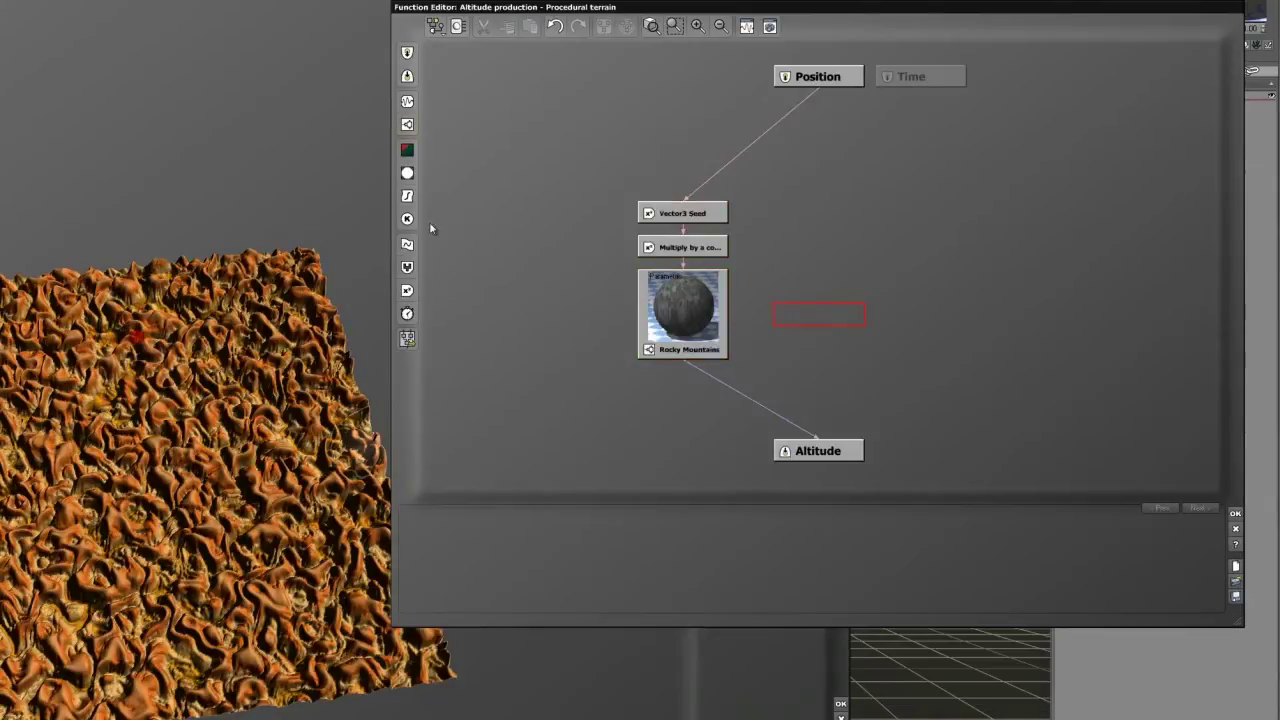
pyautogui.click(408, 126)
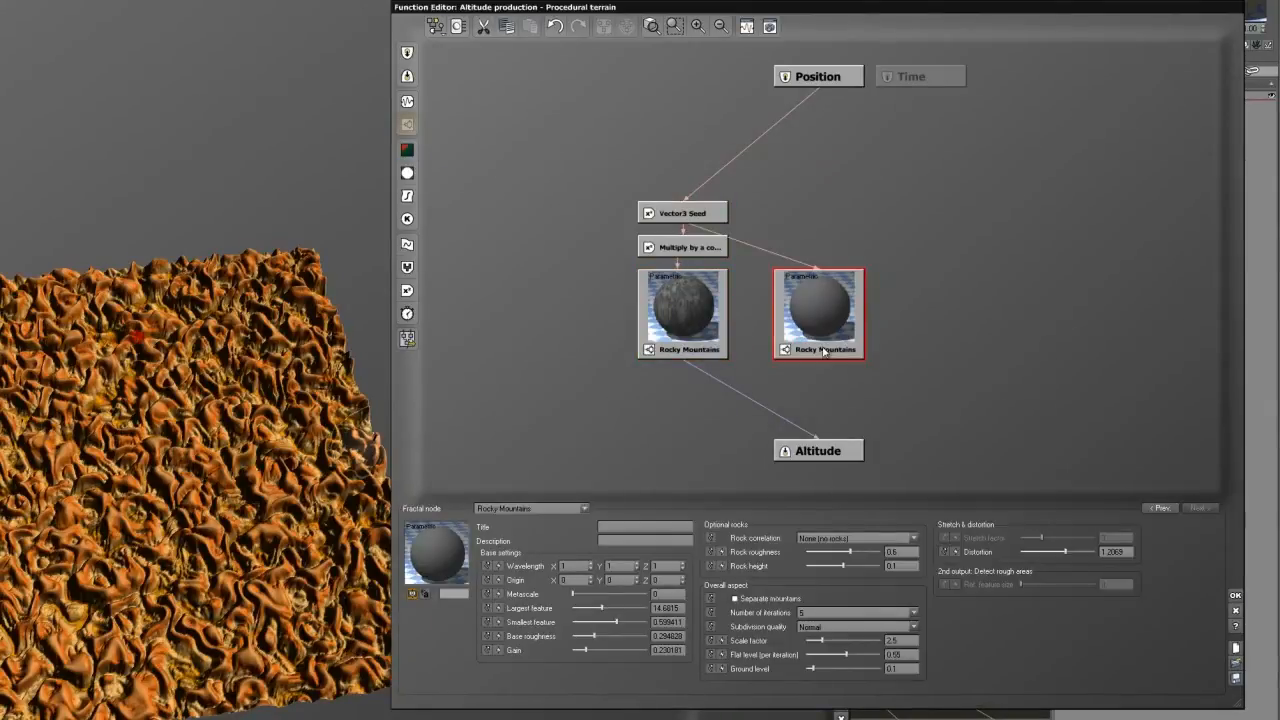
pyautogui.click(562, 507)
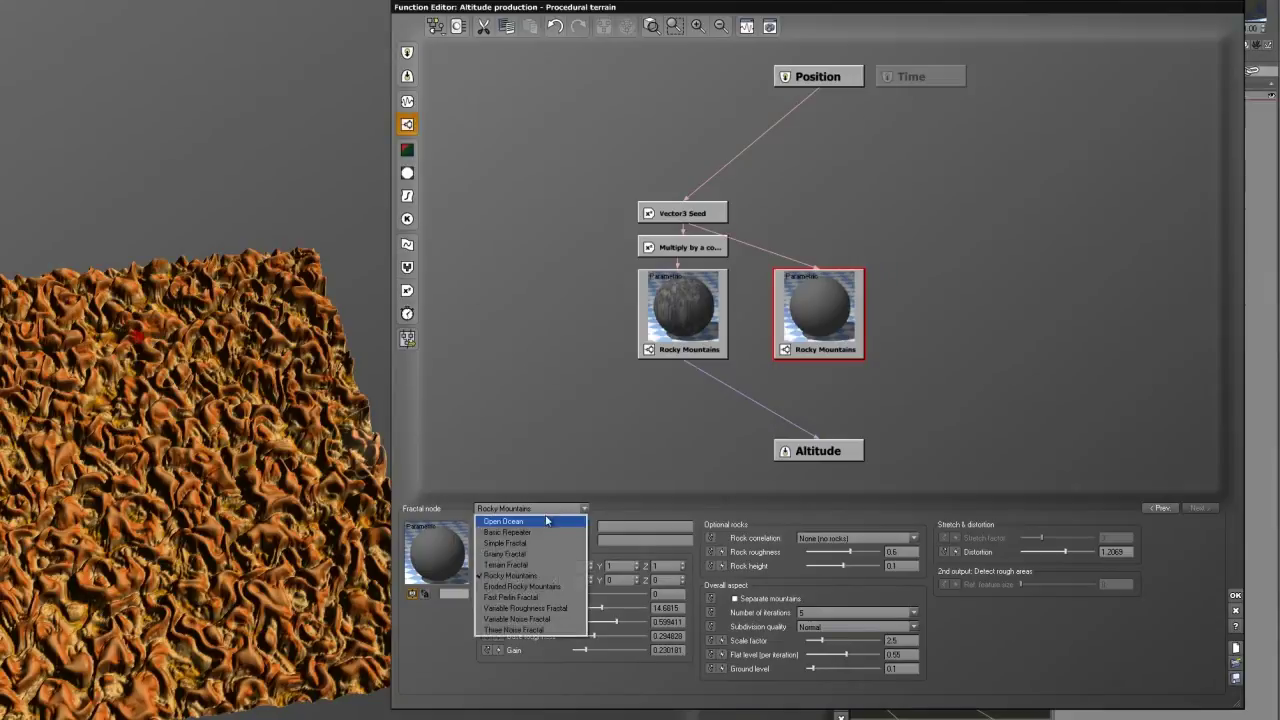
pyautogui.click(509, 556)
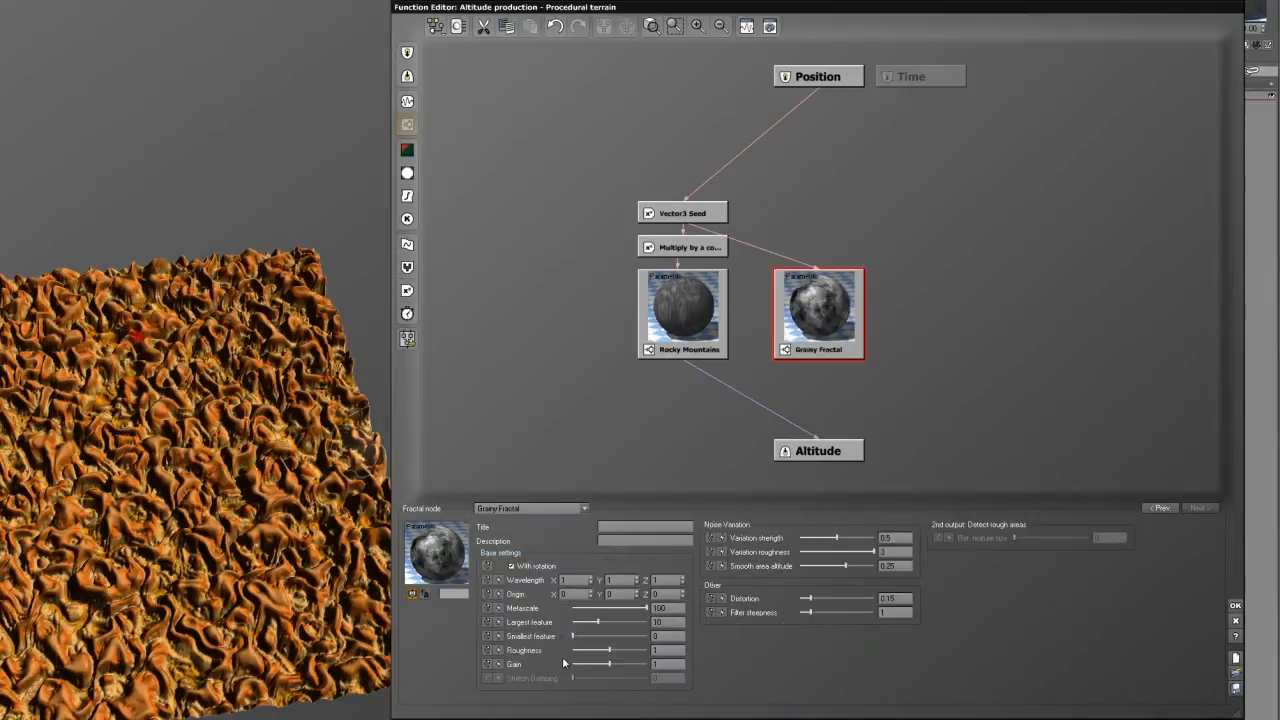
# Step: Tune the Grainy Fractal: larger smallest feature, distortion about 0.56, roughness about 0.98
pyautogui.moveTo(601, 636); pyautogui.dragTo(629, 637)
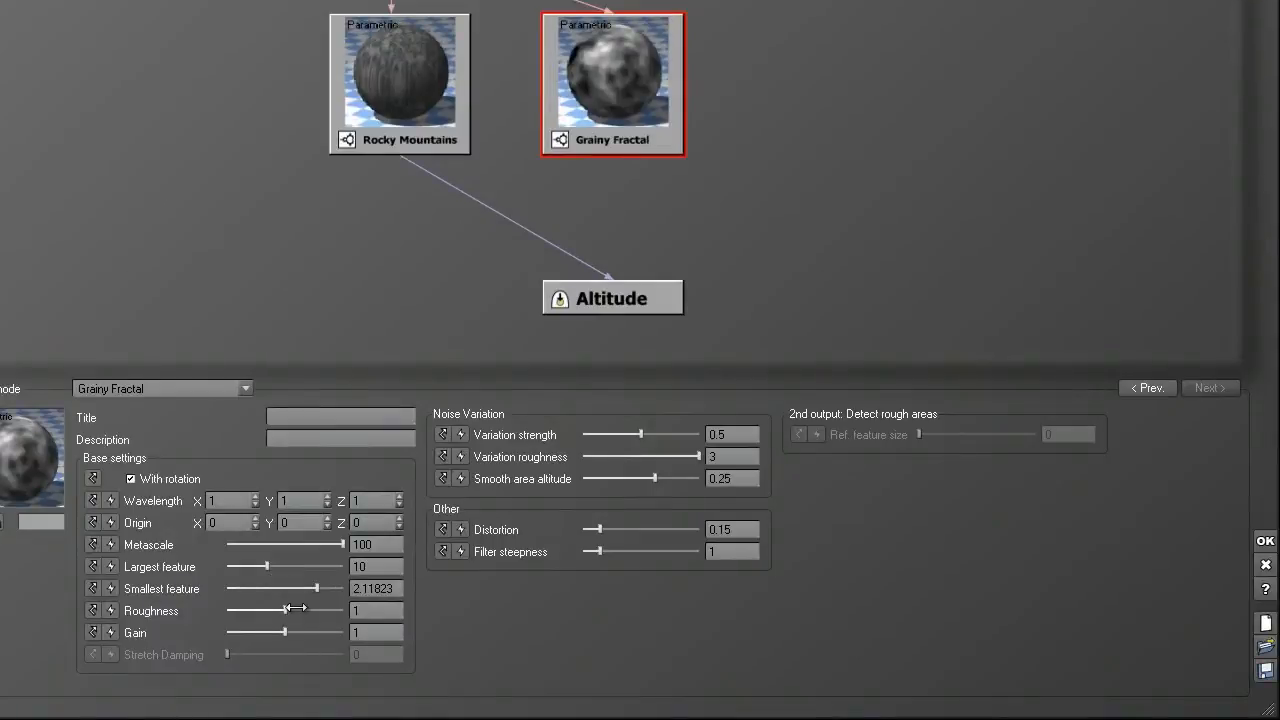
pyautogui.moveTo(287, 609); pyautogui.dragTo(299, 632)
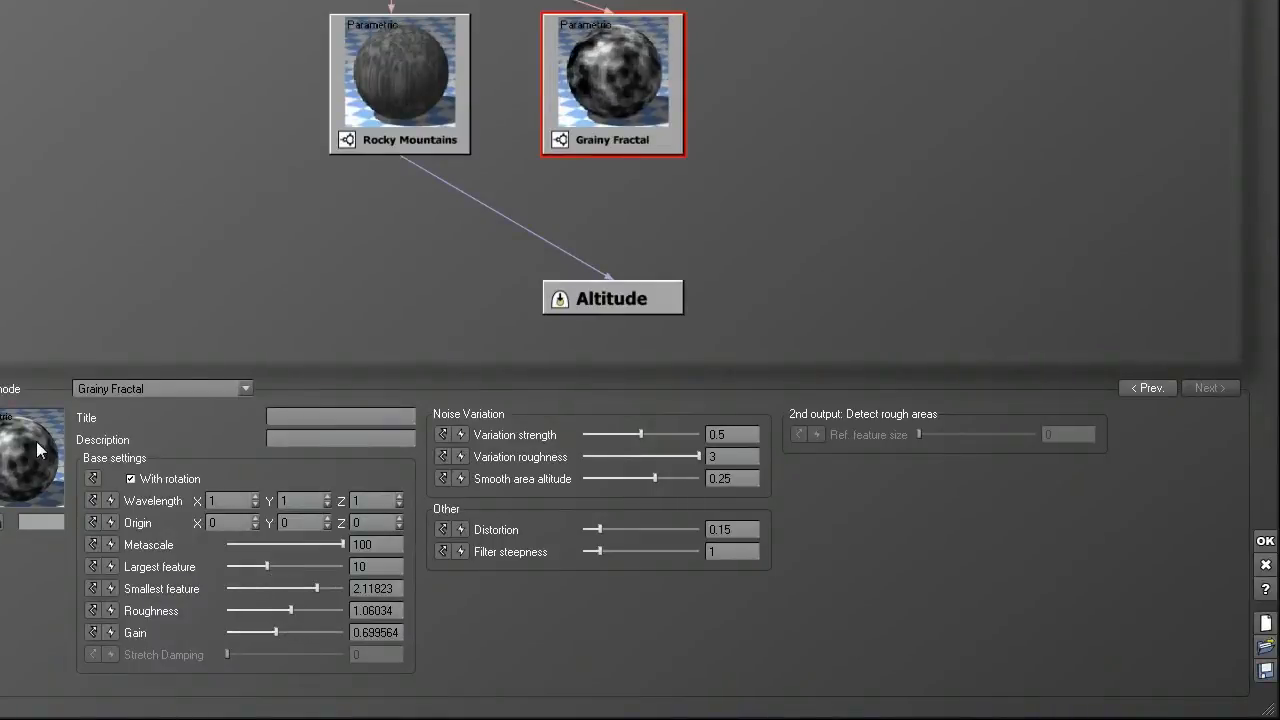
pyautogui.moveTo(601, 525); pyautogui.dragTo(648, 529)
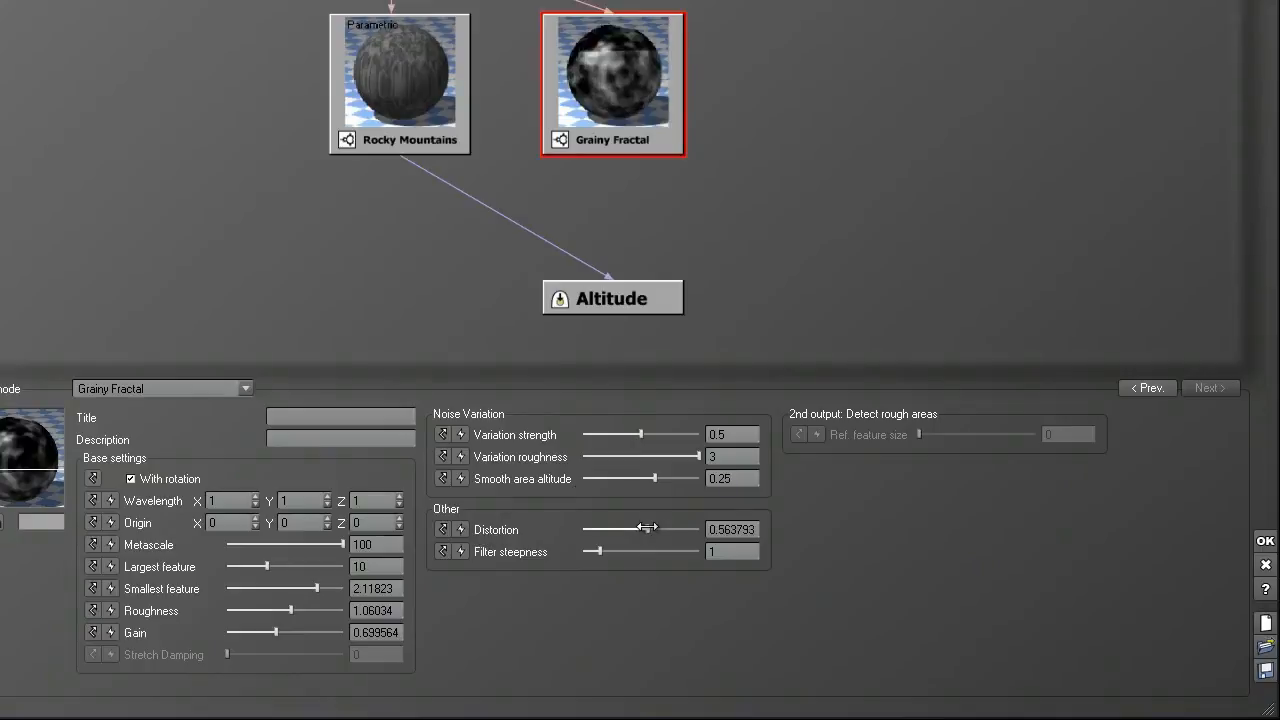
pyautogui.moveTo(301, 614); pyautogui.dragTo(291, 614)
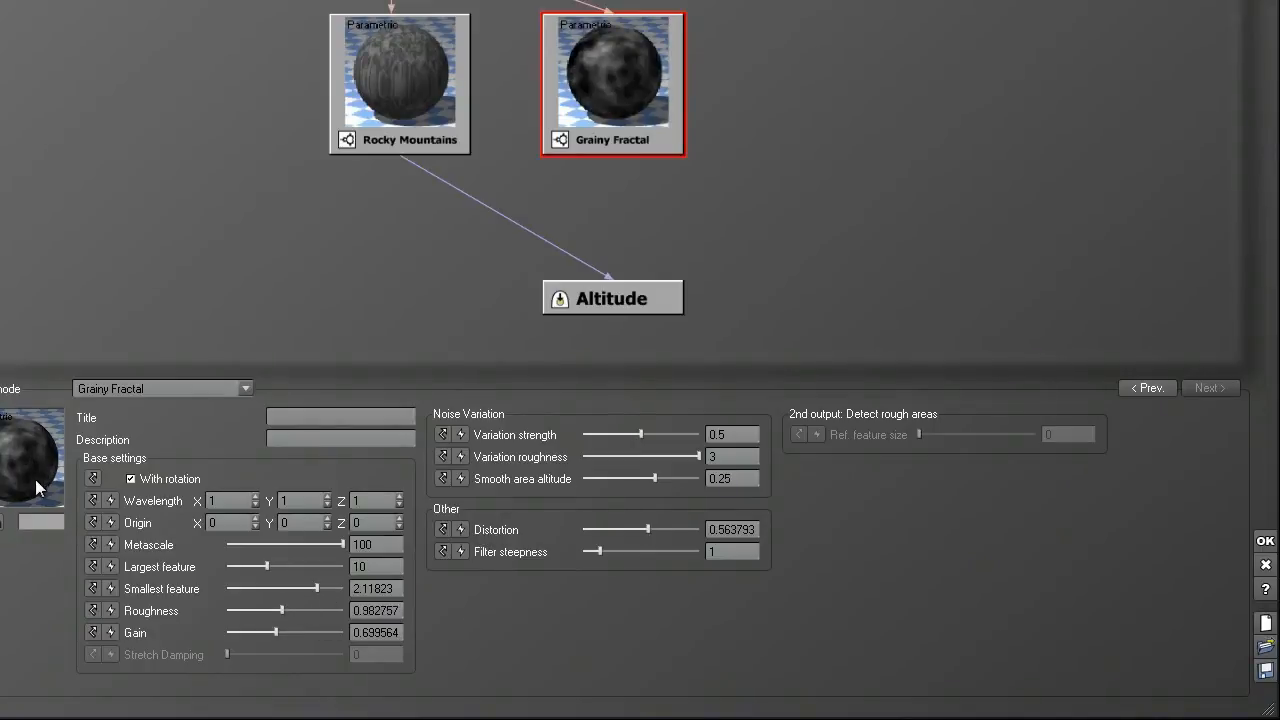
# Step: Insert a Blender node between Rocky Mountains and Altitude, feed Grainy Fractal into it, and tidy the graph
pyautogui.click(544, 240)
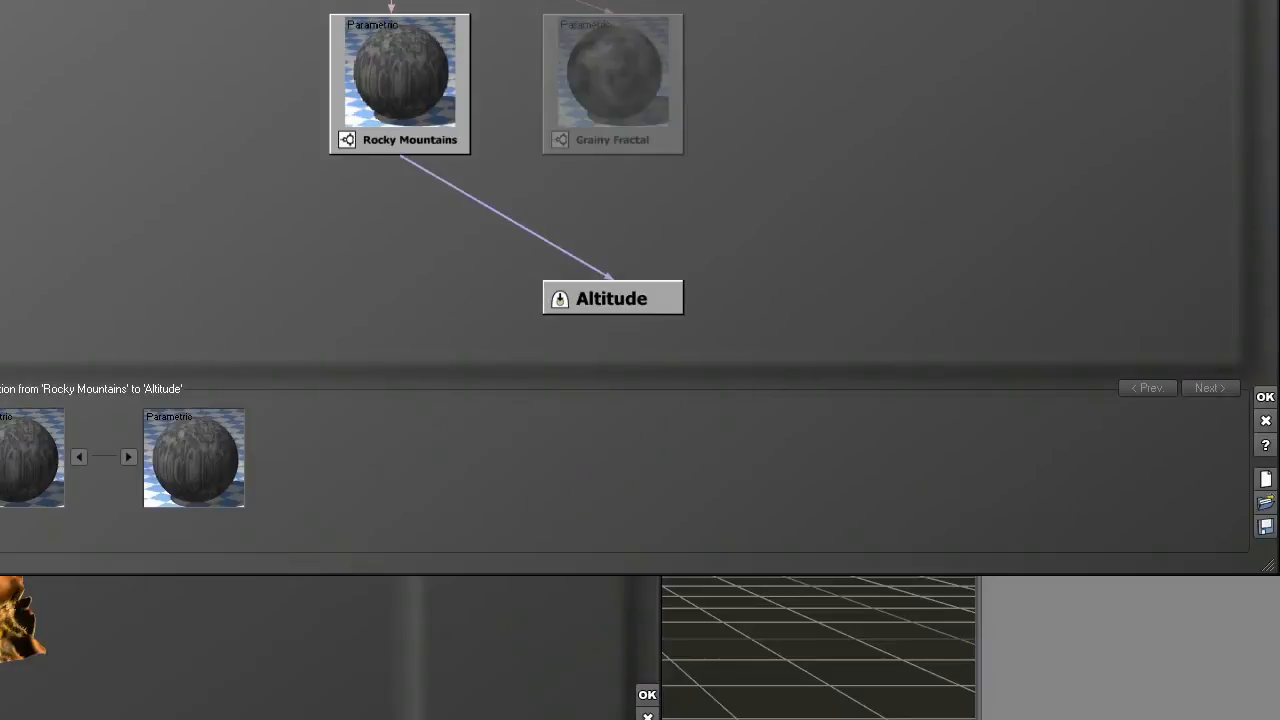
pyautogui.moveTo(472, 250)
pyautogui.mouseDown()
pyautogui.moveTo(560, 250)
pyautogui.moveTo(596, 100)
pyautogui.mouseUp()
pyautogui.click(601, 104)
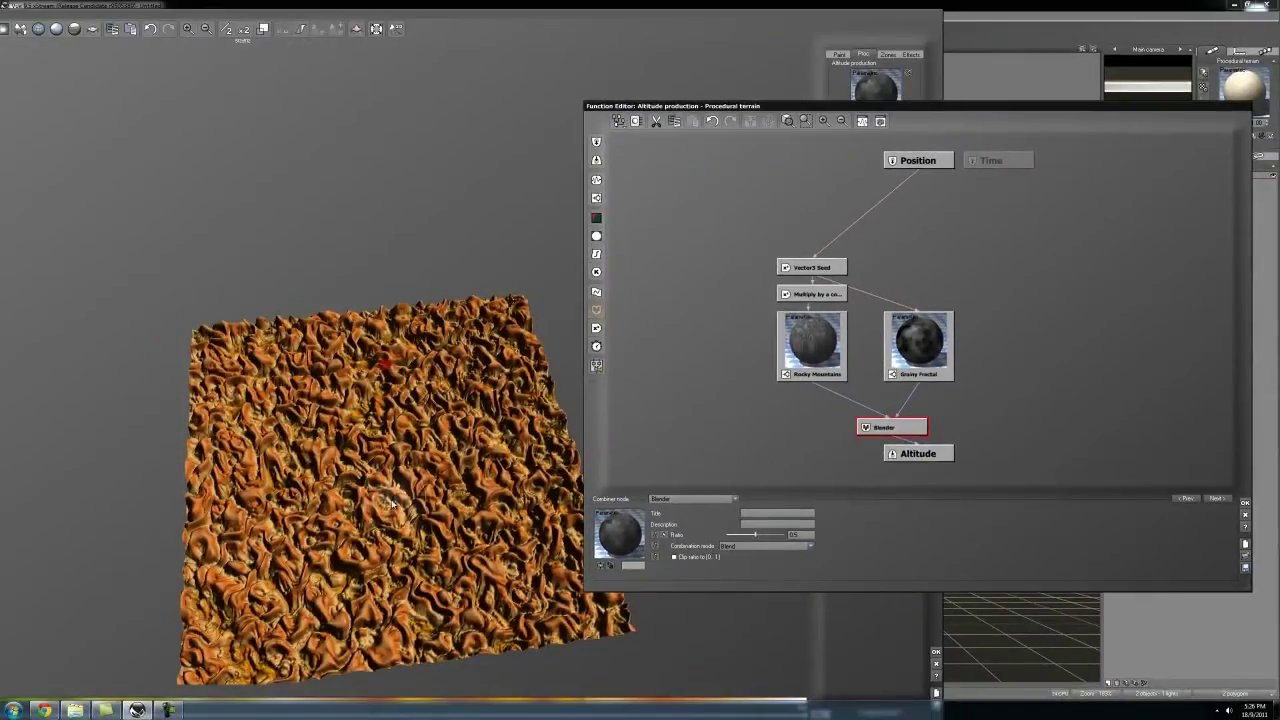
pyautogui.moveTo(400, 510)
pyautogui.mouseDown(button='right')
pyautogui.moveTo(410, 473)
pyautogui.moveTo(437, 450)
pyautogui.moveTo(363, 455)
pyautogui.moveTo(381, 525)
pyautogui.mouseUp(button='right')
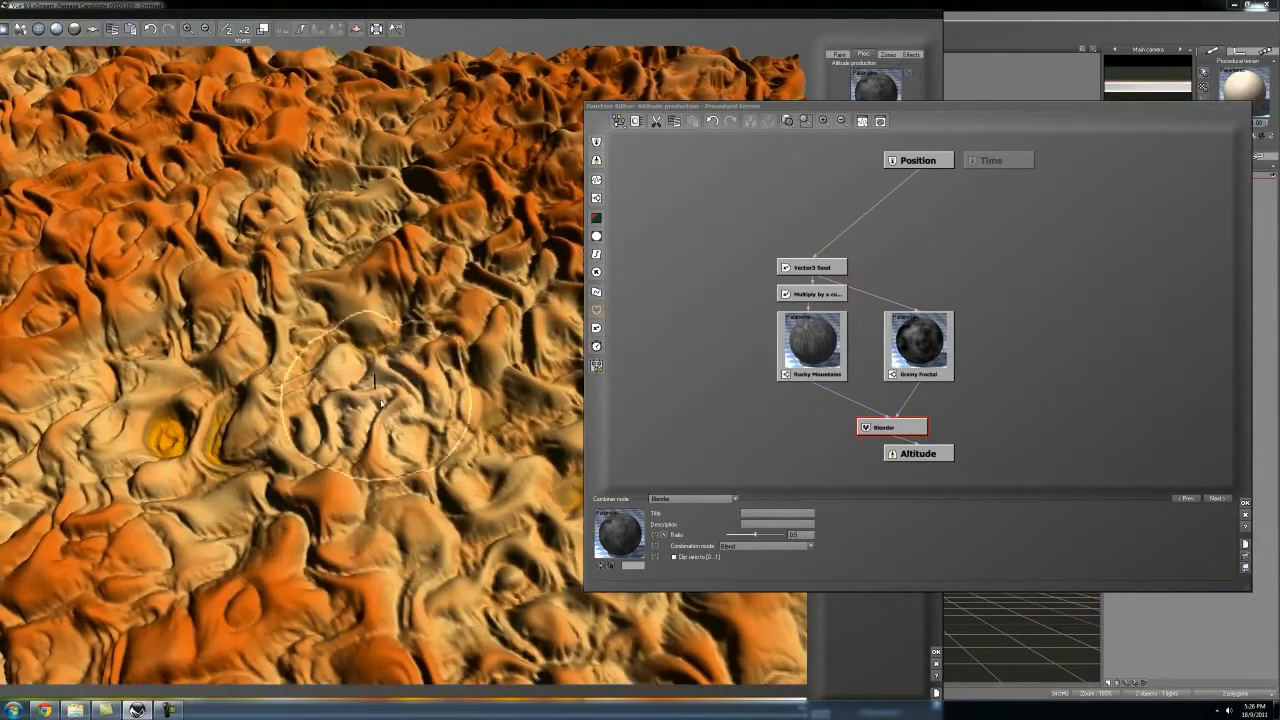
pyautogui.click(950, 377)
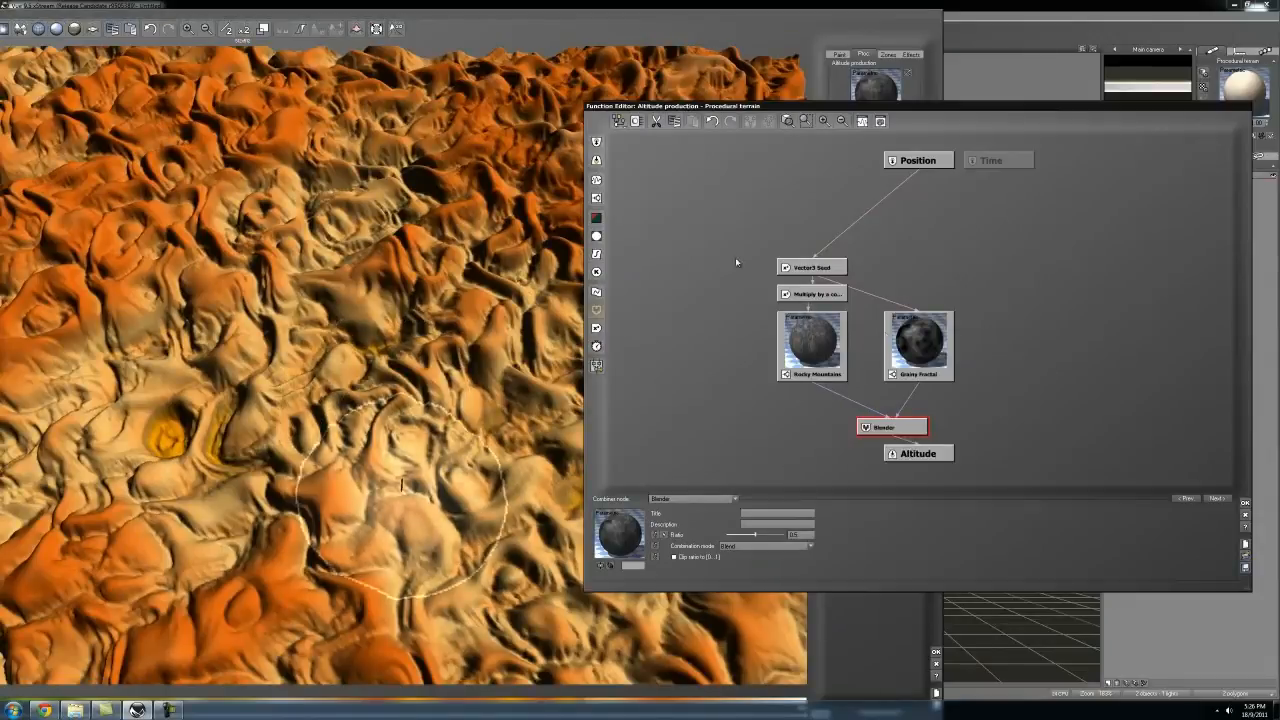
pyautogui.moveTo(726, 259); pyautogui.dragTo(985, 414)
pyautogui.moveTo(923, 343)
pyautogui.mouseDown()
pyautogui.moveTo(976, 343)
pyautogui.moveTo(931, 349)
pyautogui.mouseUp()
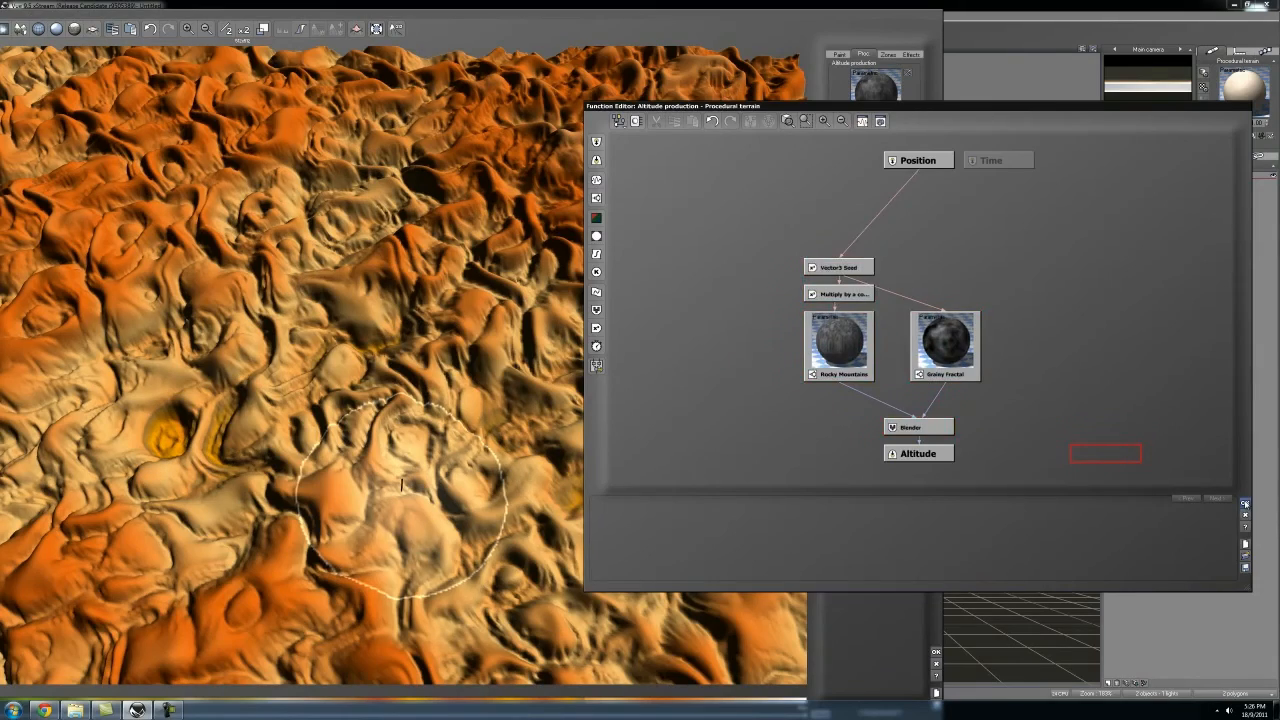
pyautogui.press('Return')
# Step: Leave the terrain editor, sink the terrain into the ground, and raise the main camera aiming down at it
pyautogui.moveTo(552, 471)
pyautogui.mouseDown(button='middle')
pyautogui.moveTo(326, 421)
pyautogui.moveTo(422, 474)
pyautogui.mouseUp(button='middle')
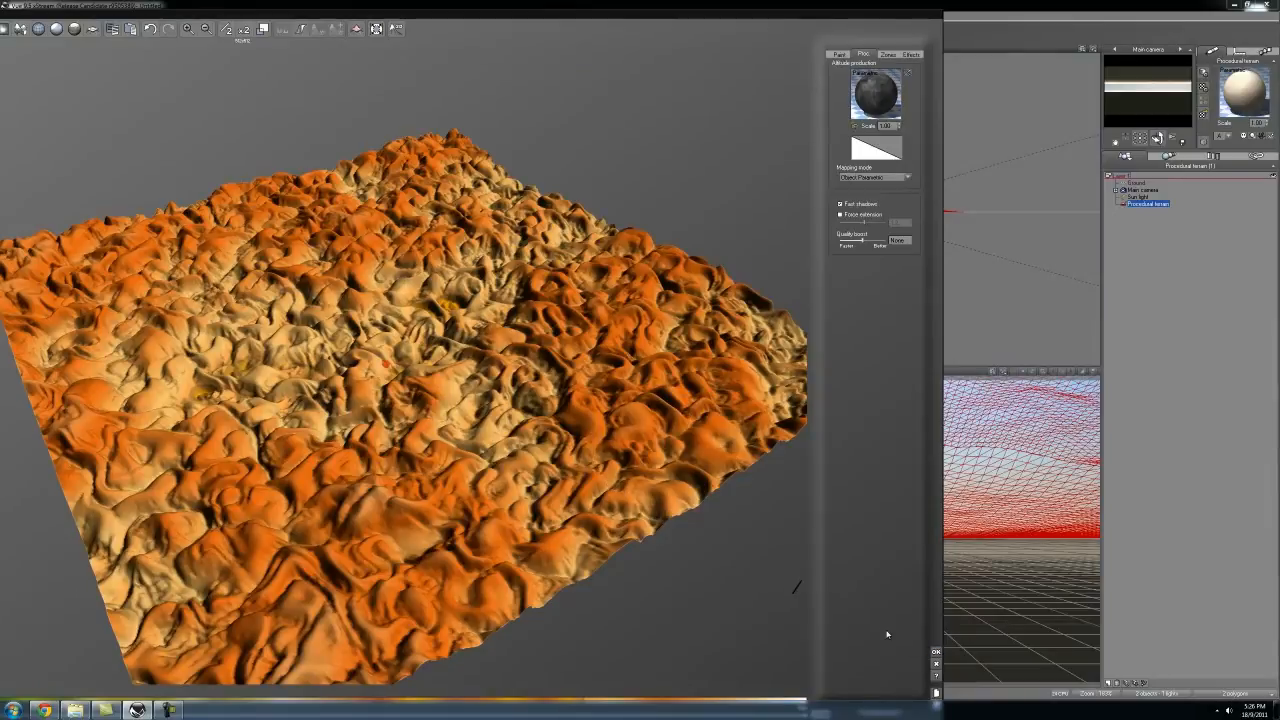
pyautogui.press('Return')
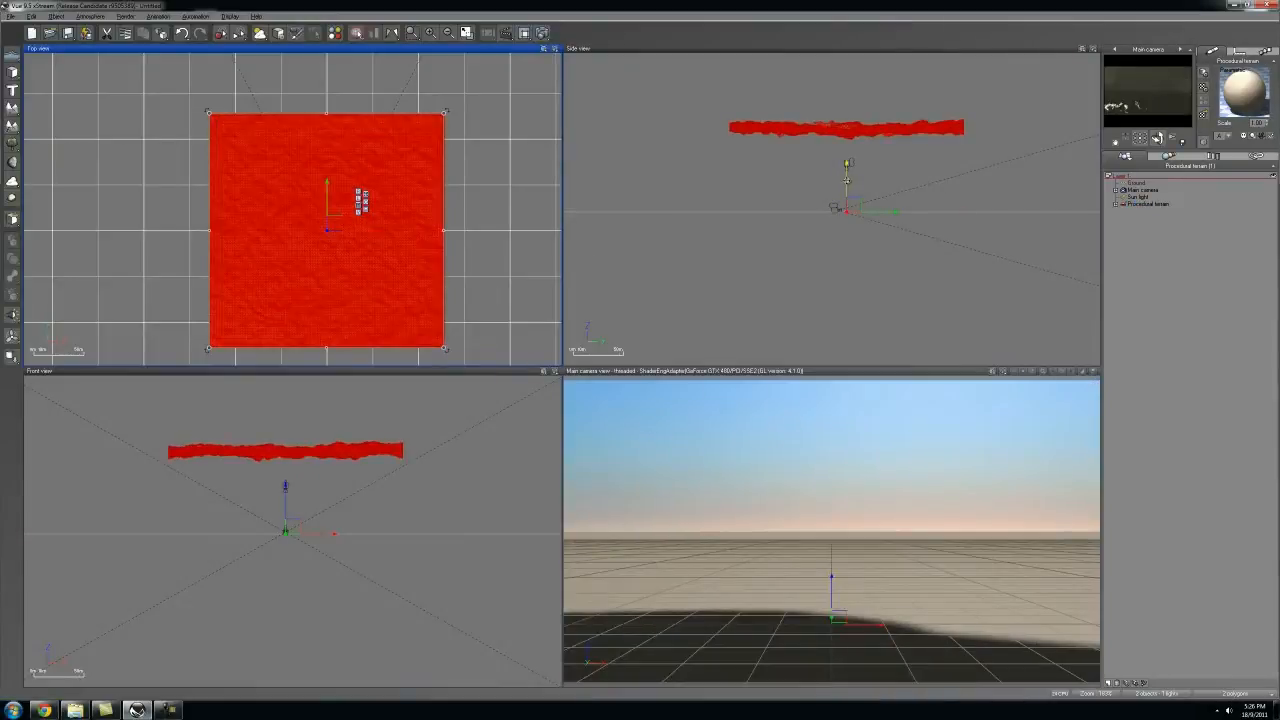
pyautogui.moveTo(908, 203); pyautogui.dragTo(908, 284)
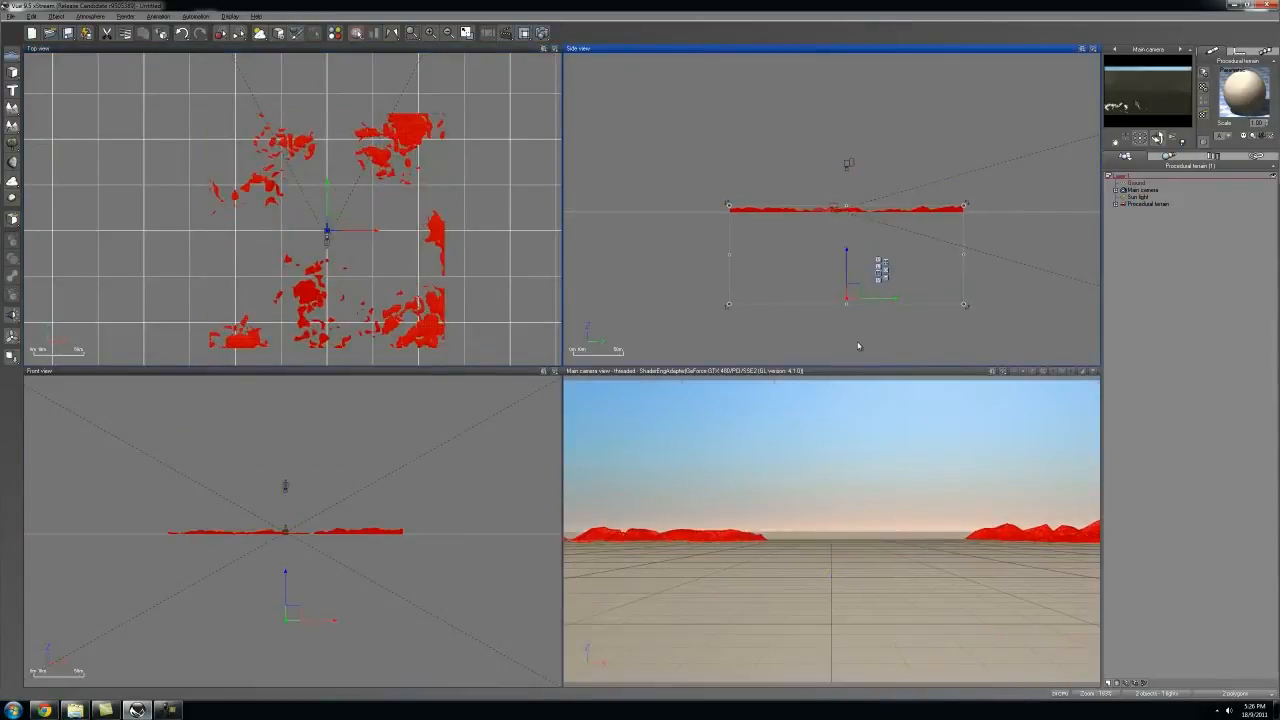
pyautogui.keyDown('ctrl'); pyautogui.click(880, 266); pyautogui.keyUp('ctrl')
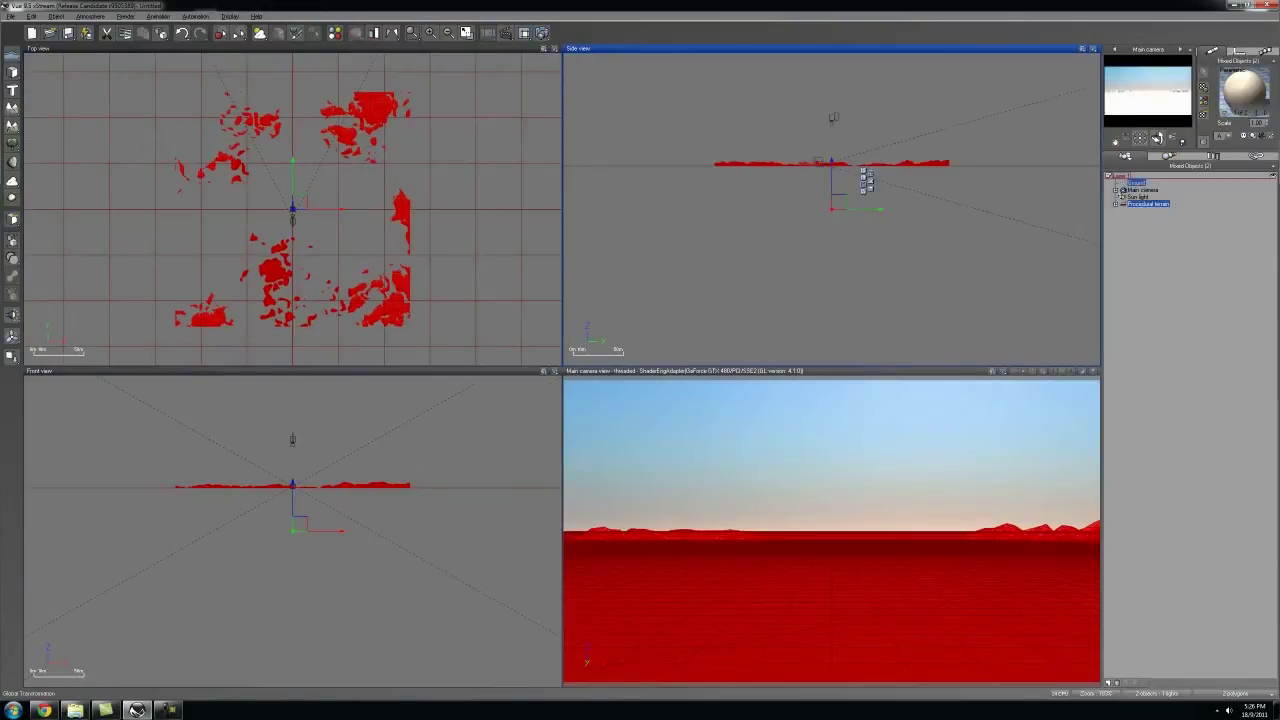
pyautogui.click(1122, 189)
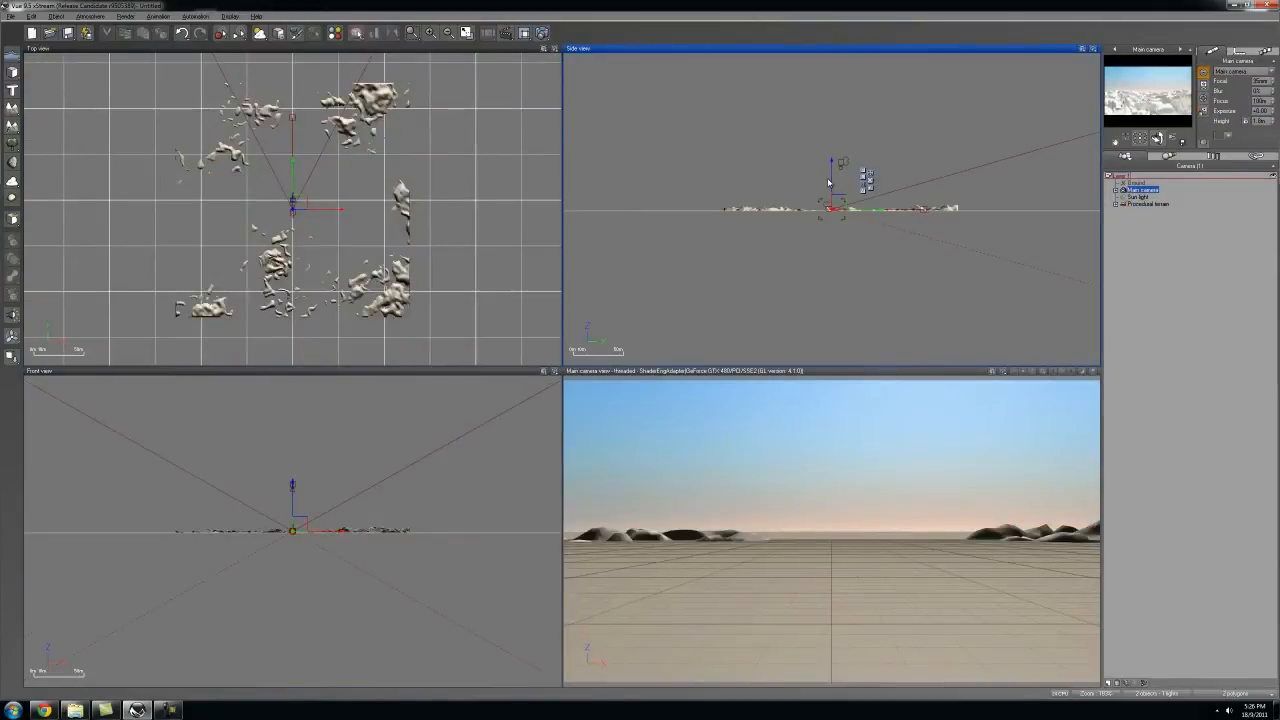
pyautogui.moveTo(830, 205); pyautogui.dragTo(791, 229)
pyautogui.moveTo(867, 430); pyautogui.dragTo(867, 489)
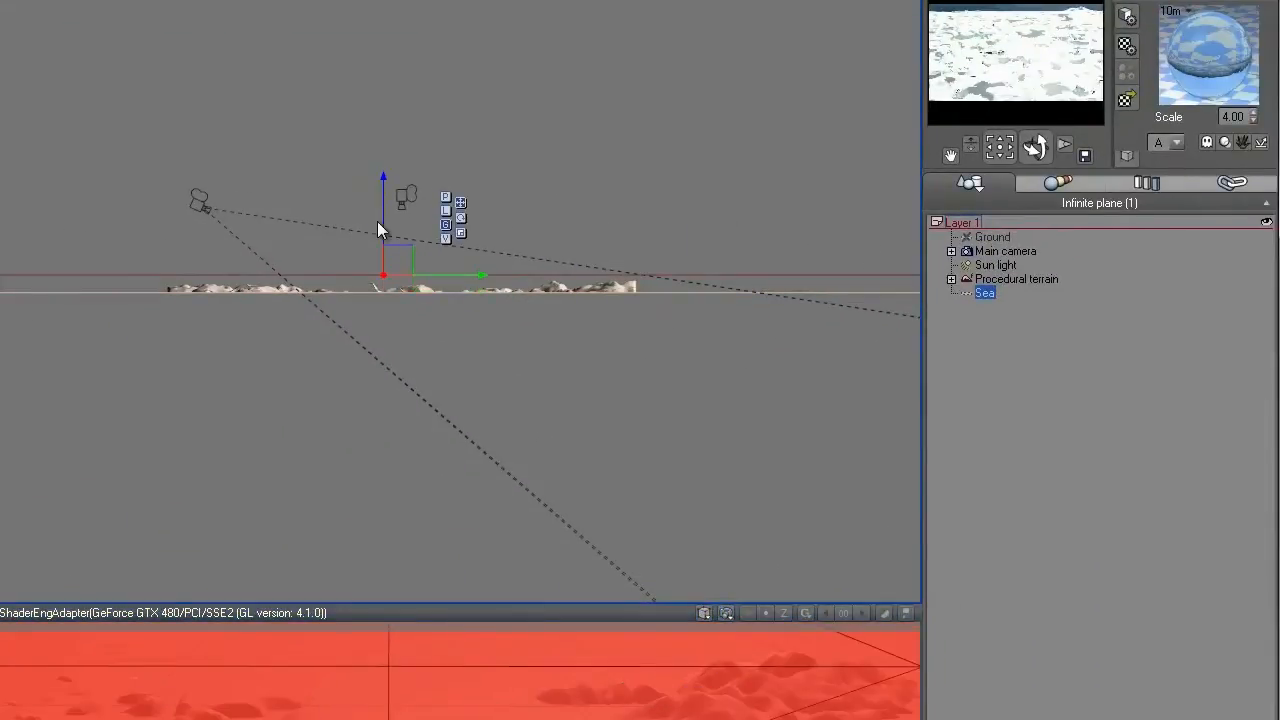
# Step: Bring up the context menu of the sea's water material preview
pyautogui.rightClick(1192, 62)
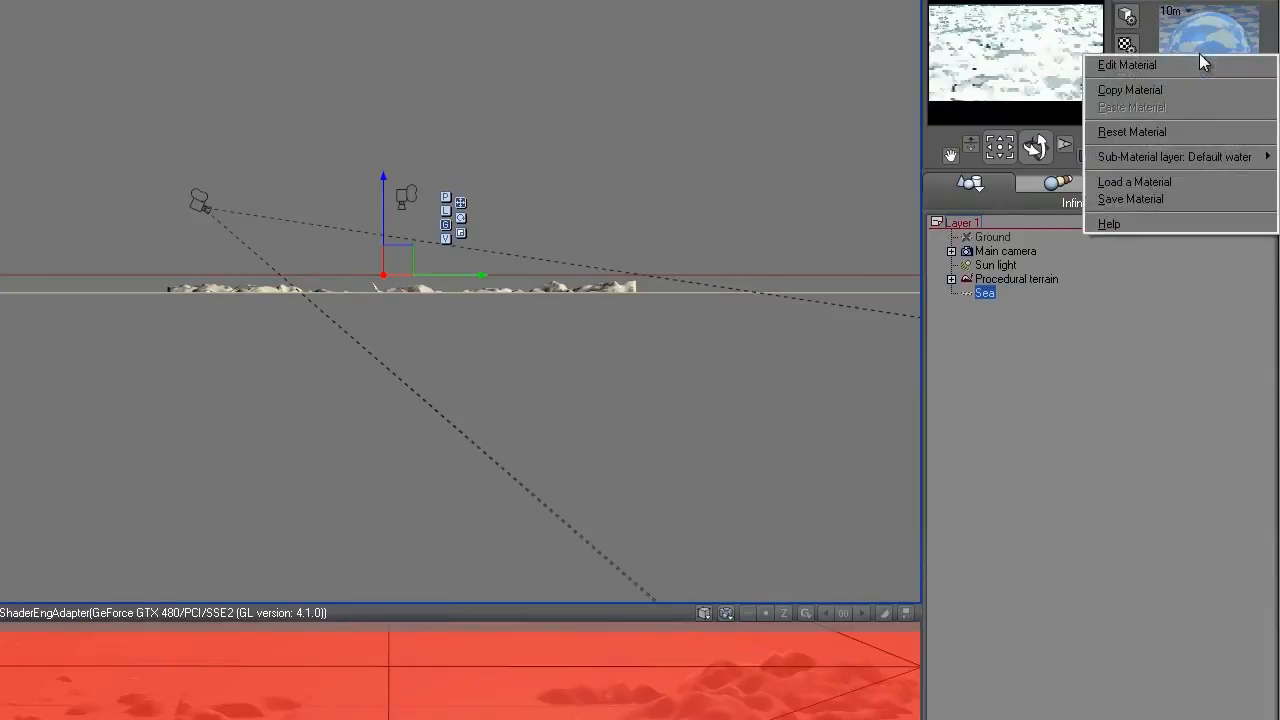
# Step: In Default water's Transparency settings, set fading out to about 66% and reflectivity with angle to 65%
pyautogui.click(1150, 68)
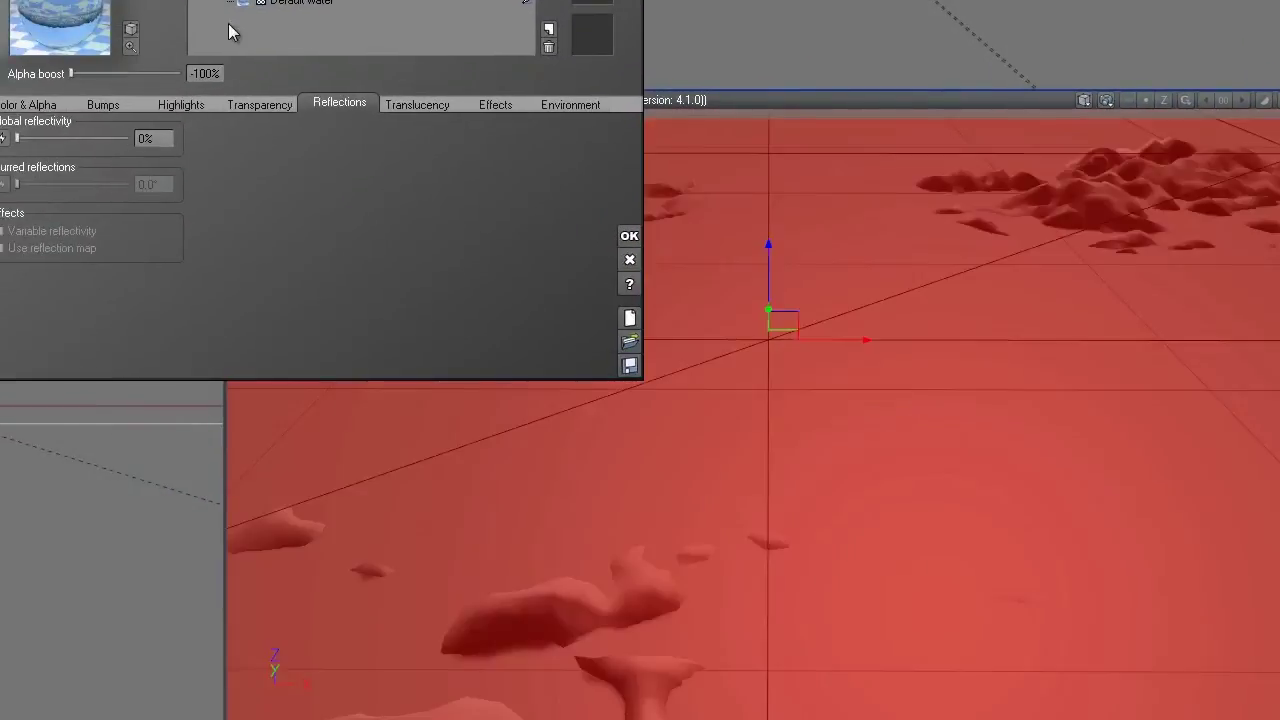
pyautogui.click(295, 5)
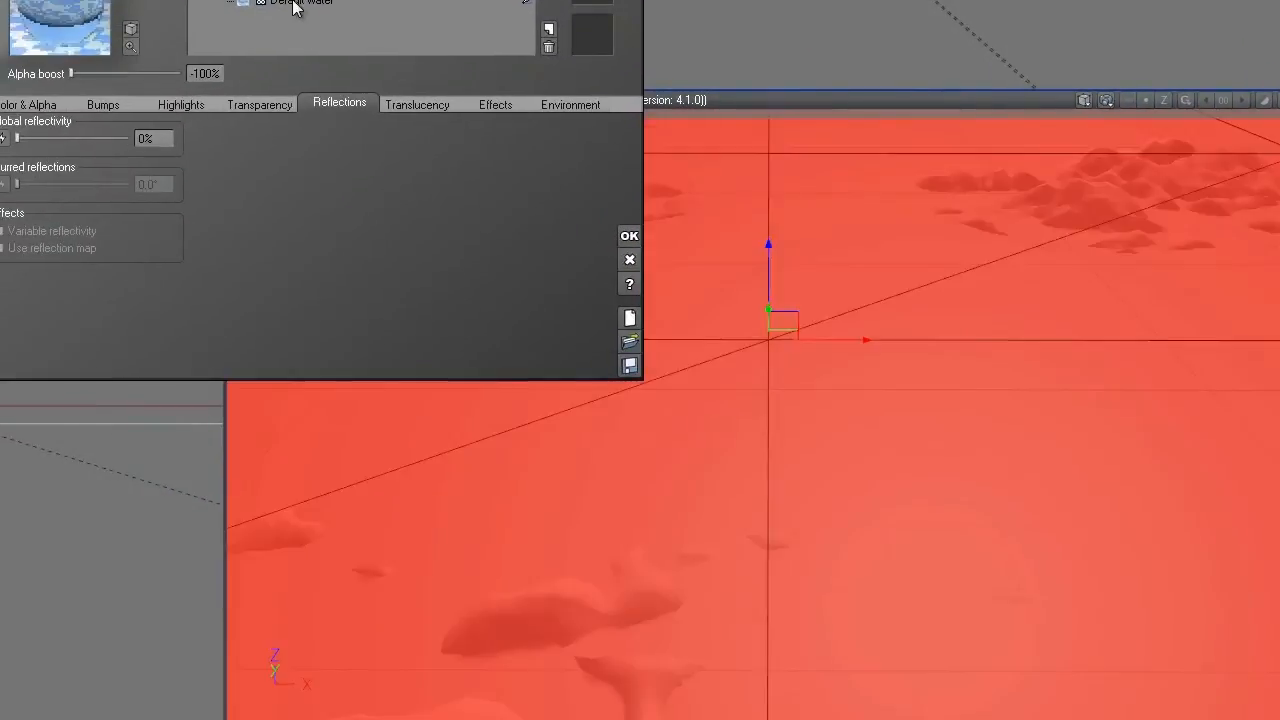
pyautogui.click(298, 105)
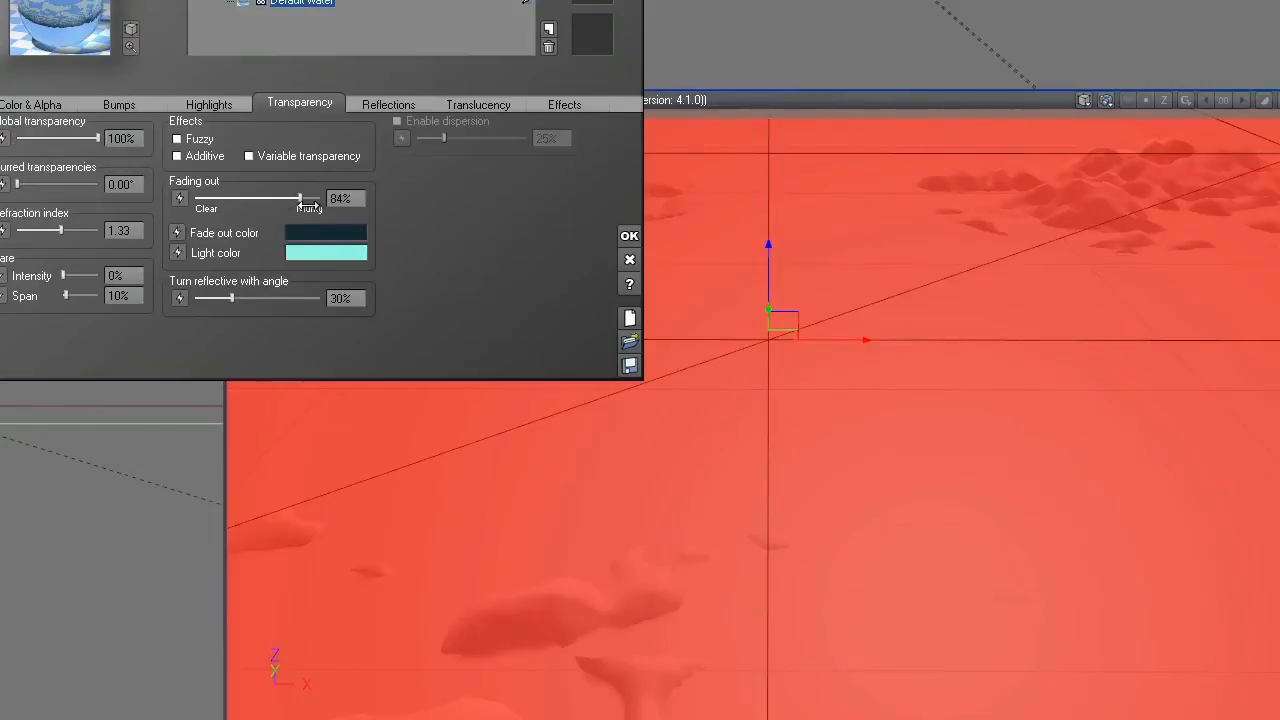
pyautogui.moveTo(291, 198); pyautogui.dragTo(272, 197)
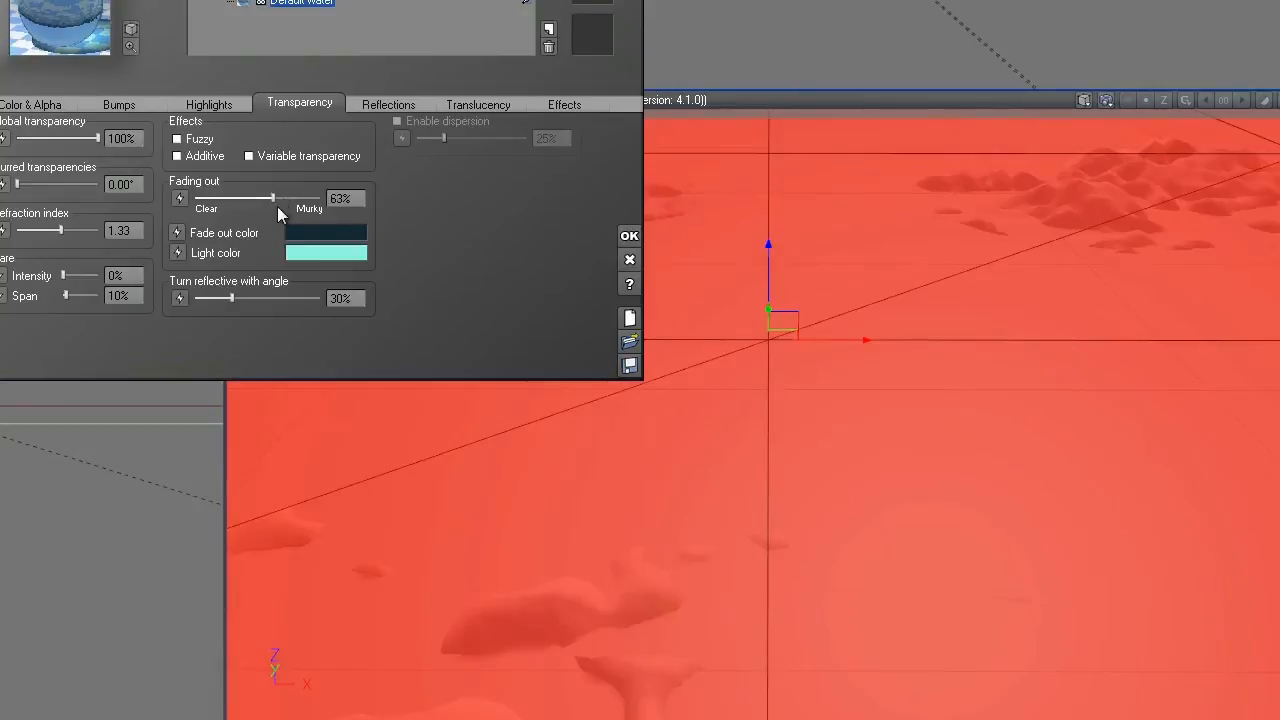
pyautogui.moveTo(231, 299); pyautogui.dragTo(270, 300)
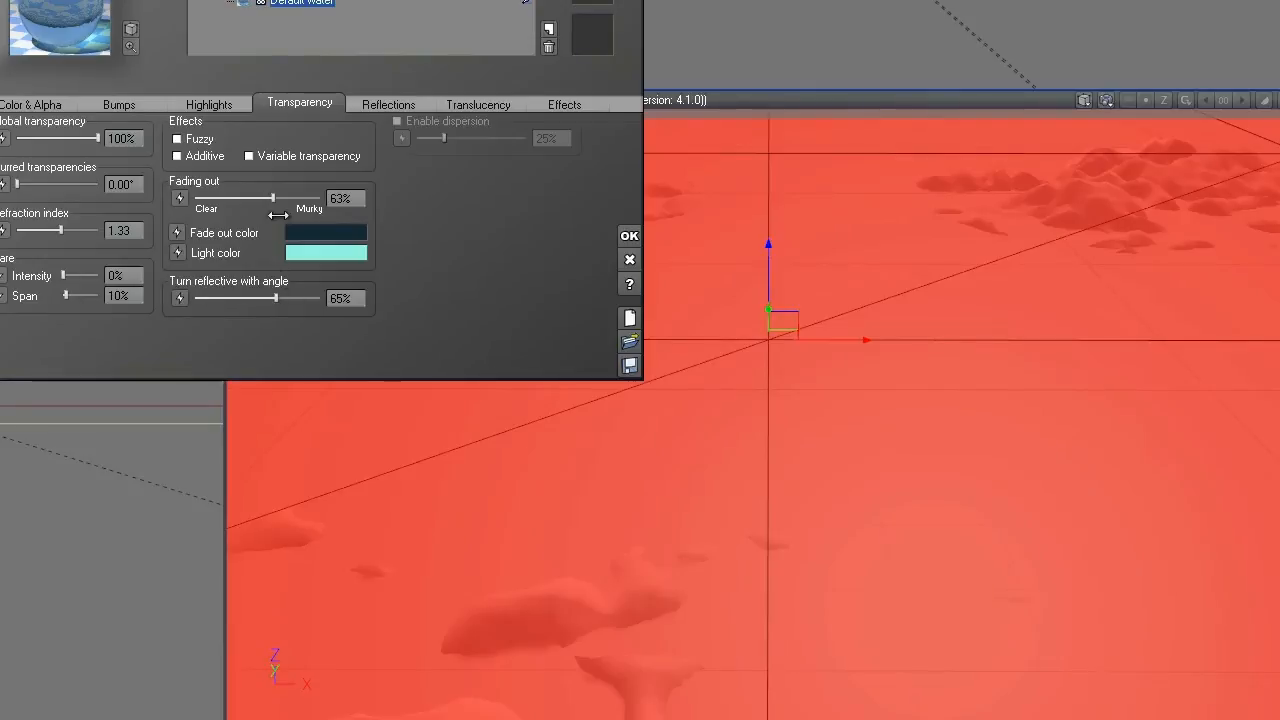
pyautogui.moveTo(272, 199); pyautogui.dragTo(277, 209)
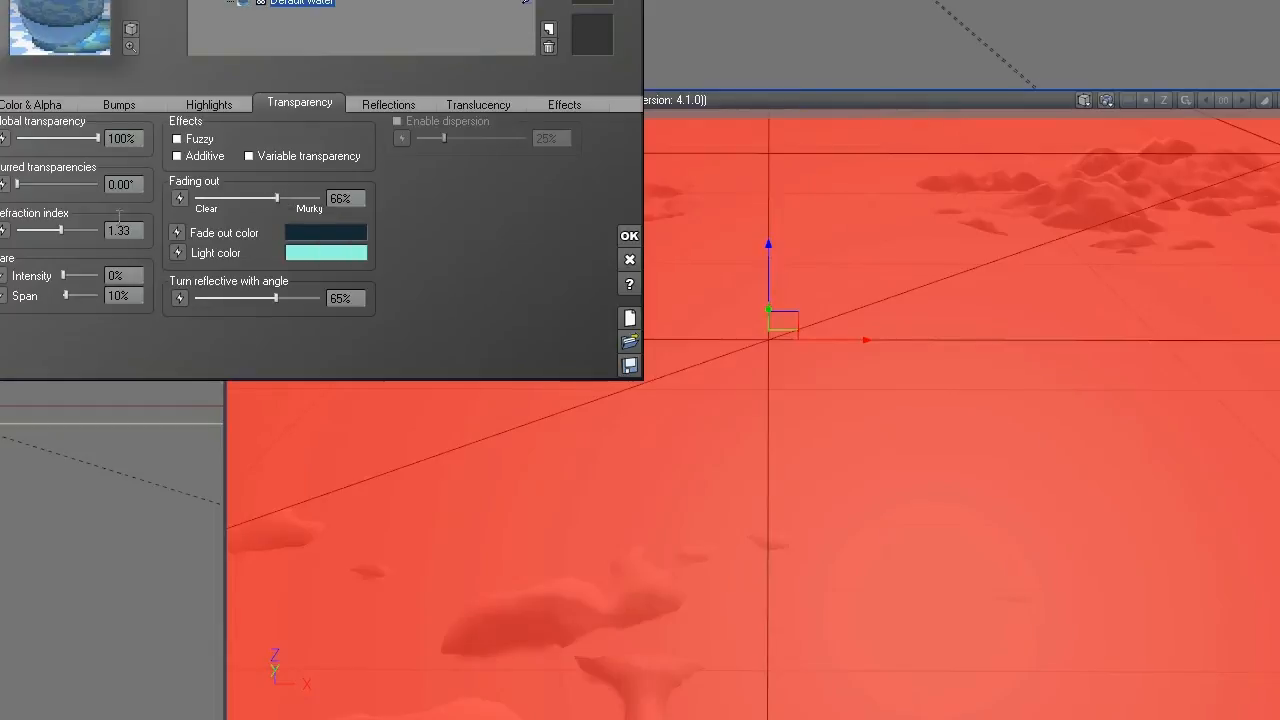
# Step: Set water highlights to 100% intensity and size with 36% anisotropy, and confirm the material
pyautogui.click(222, 105)
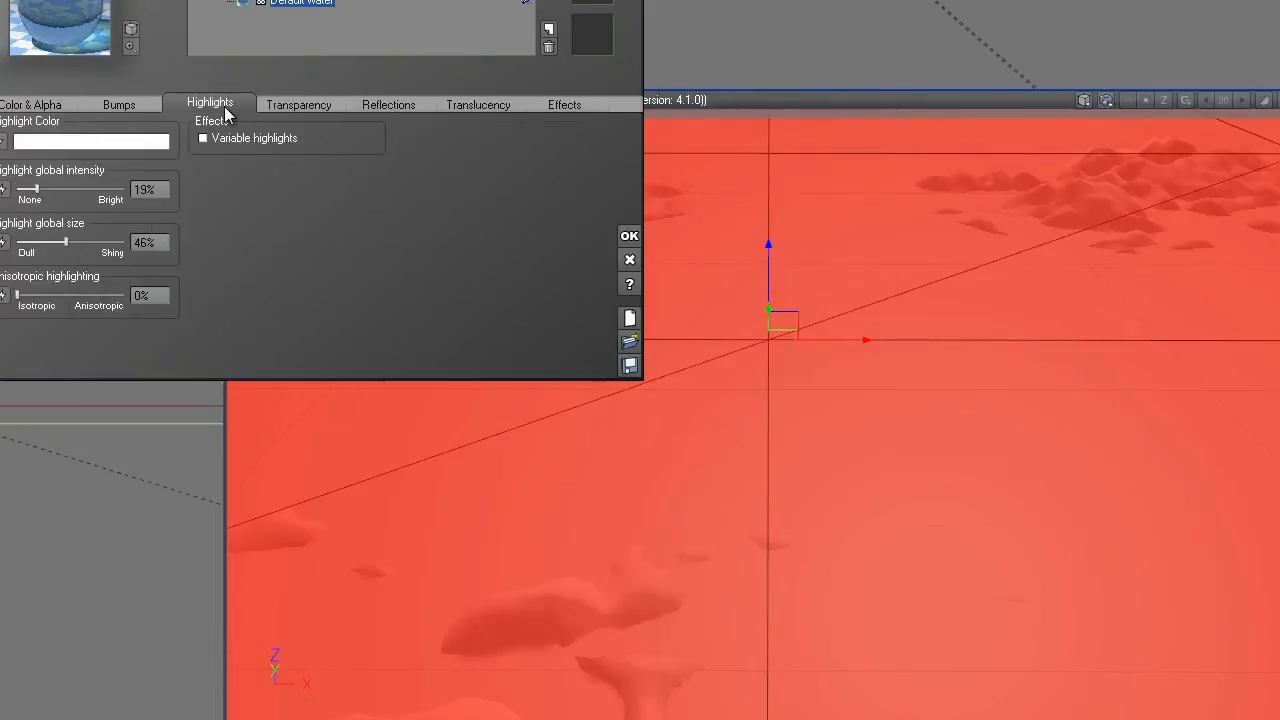
pyautogui.moveTo(36, 189); pyautogui.dragTo(126, 190)
pyautogui.moveTo(66, 243); pyautogui.dragTo(126, 246)
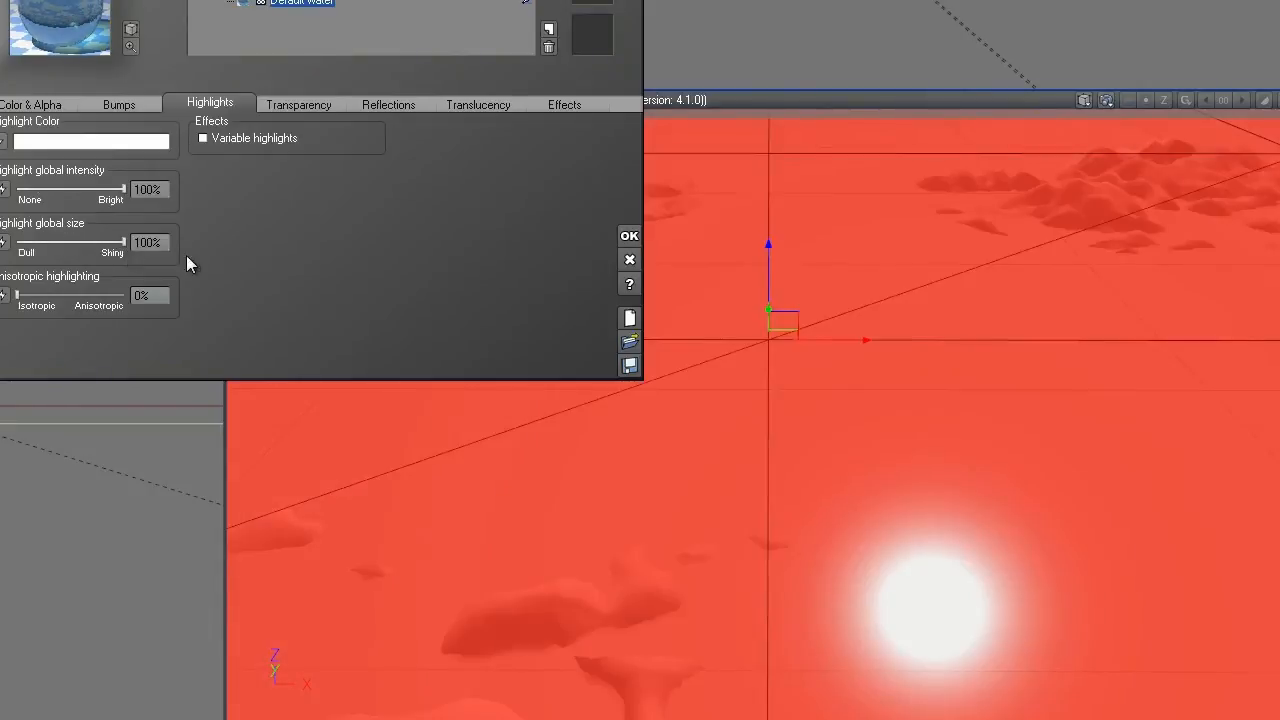
pyautogui.moveTo(65, 296); pyautogui.dragTo(102, 296)
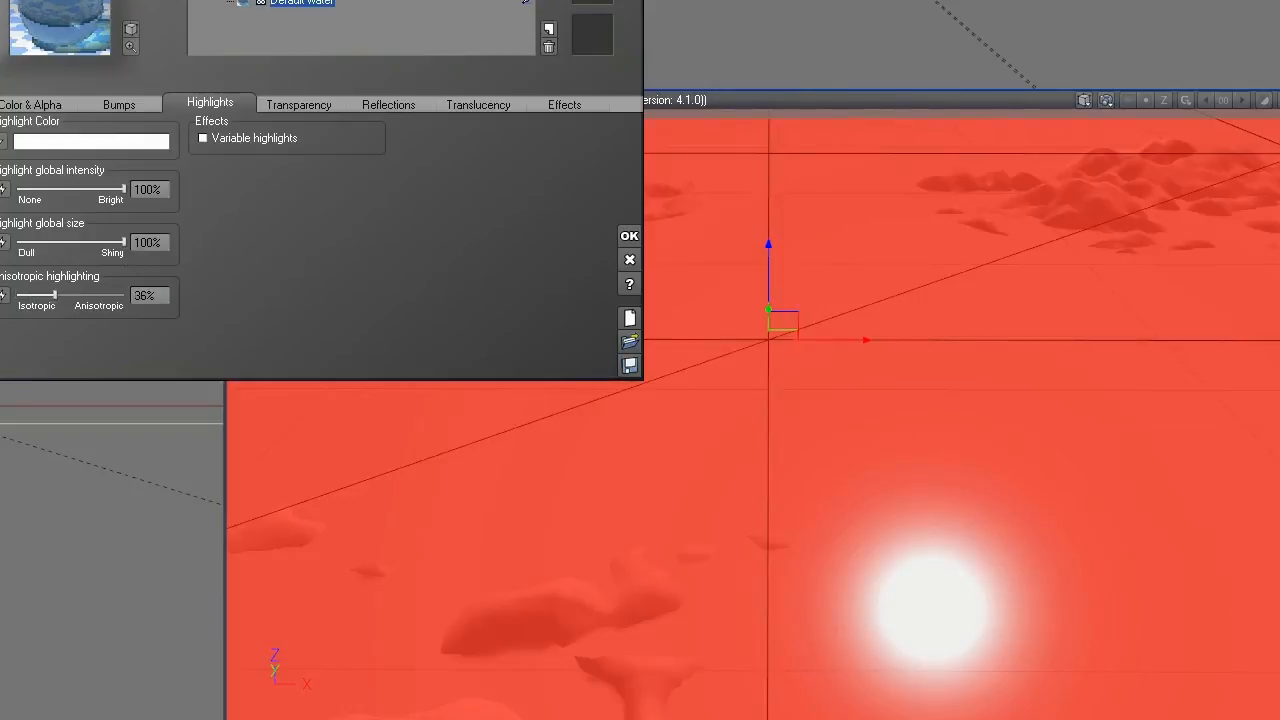
pyautogui.click(626, 236)
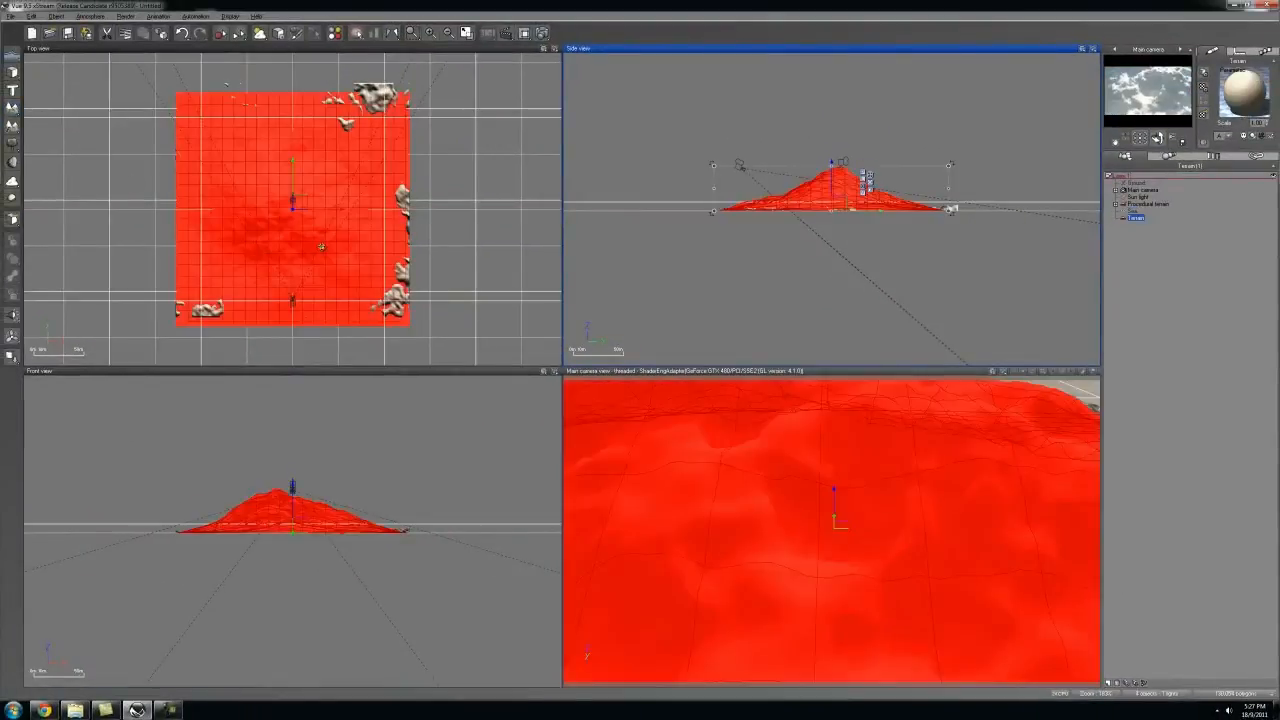
# Step: Flatten the second terrain's mountain into a low spiky mound in the Terrain Editor
pyautogui.doubleClick(323, 180)
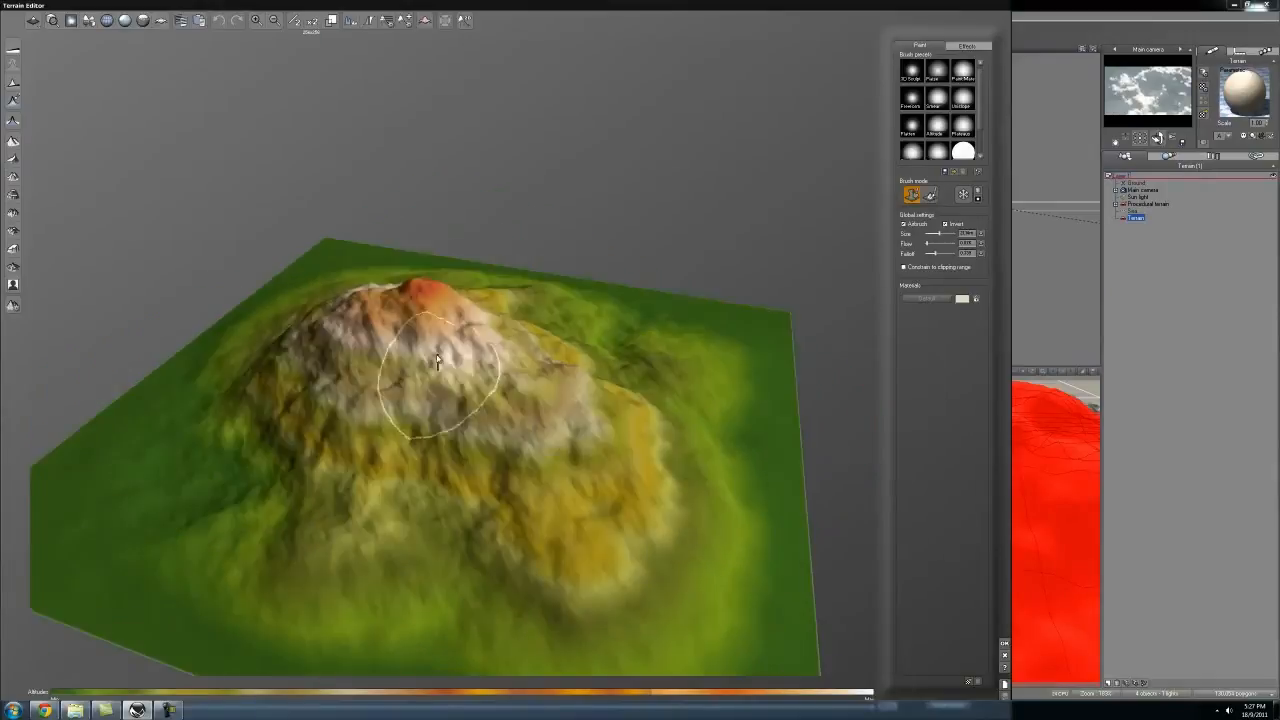
pyautogui.click(15, 49)
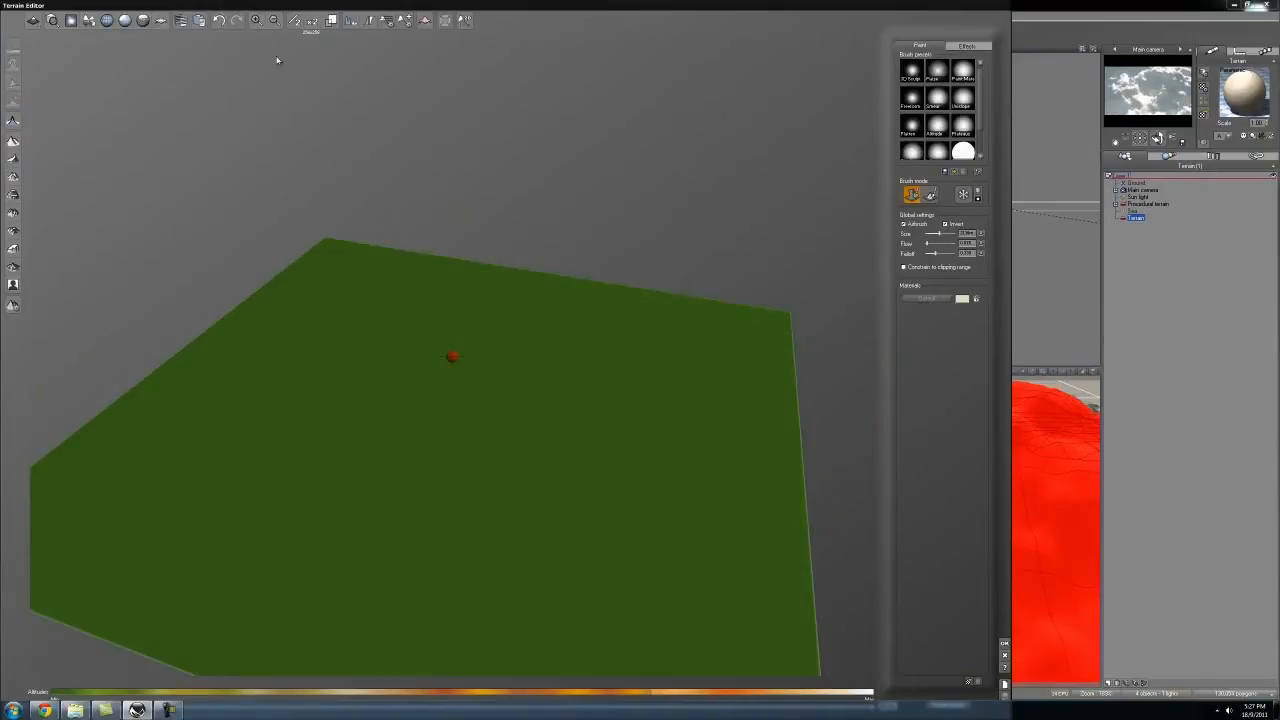
pyautogui.click(313, 21)
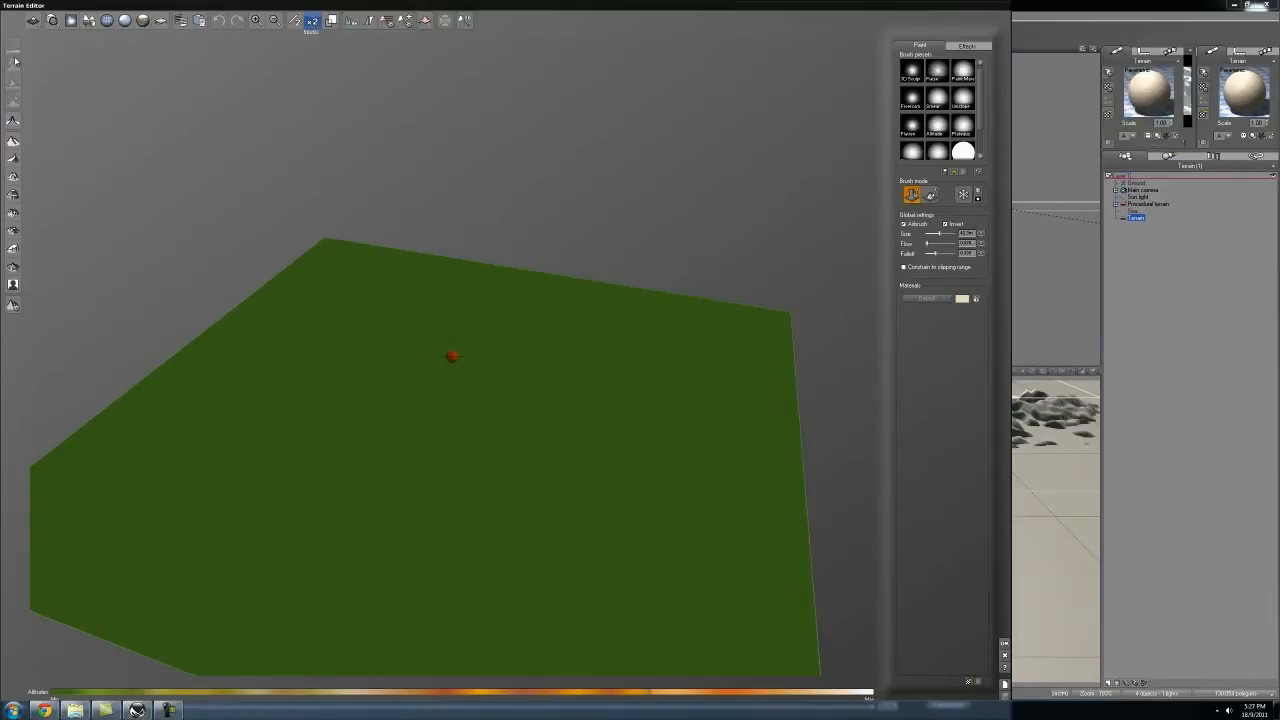
pyautogui.click(313, 21)
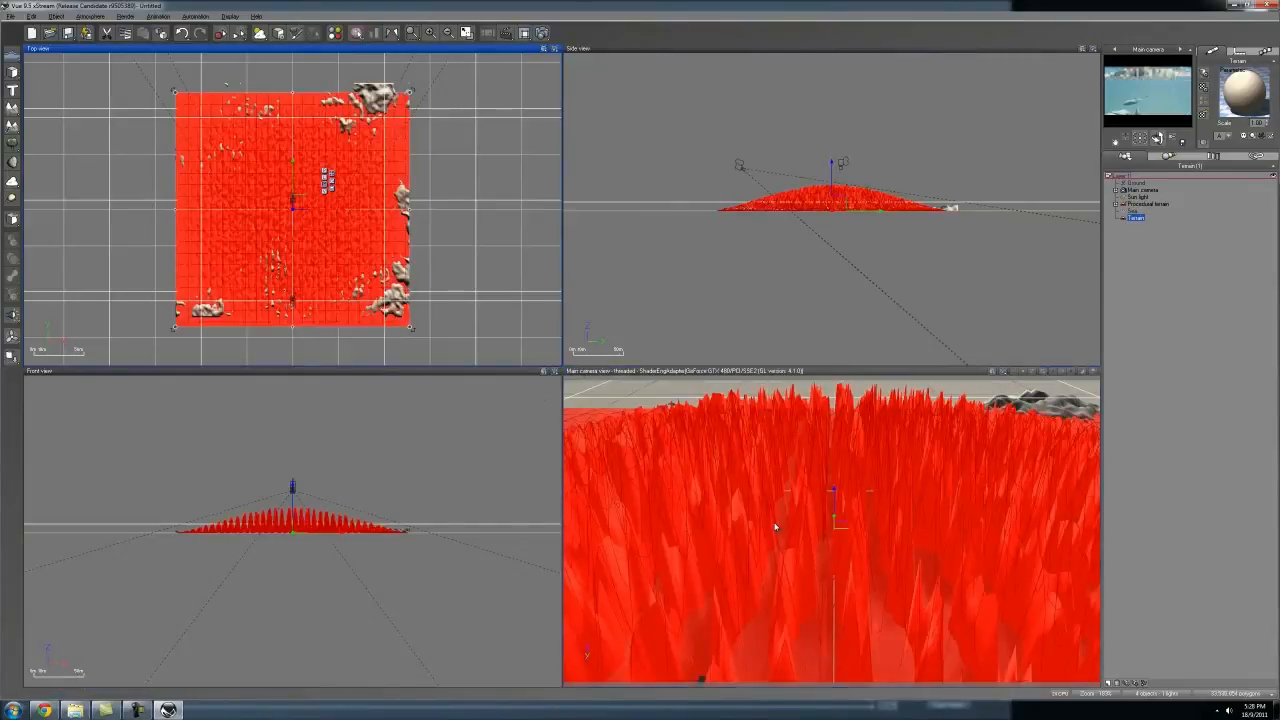
# Step: Squash the terrain's height almost flat and lower it so only its ridges break the ground plane
pyautogui.hotkey('ctrl', 'e')
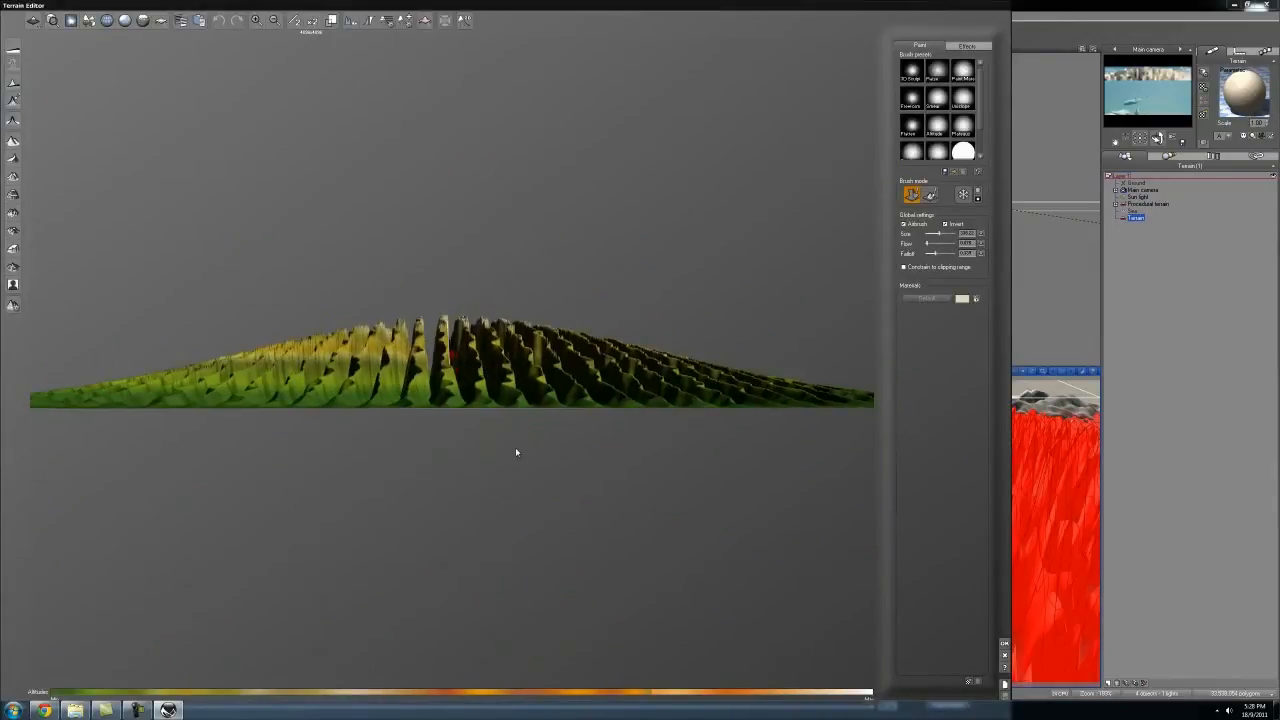
pyautogui.click(1004, 643)
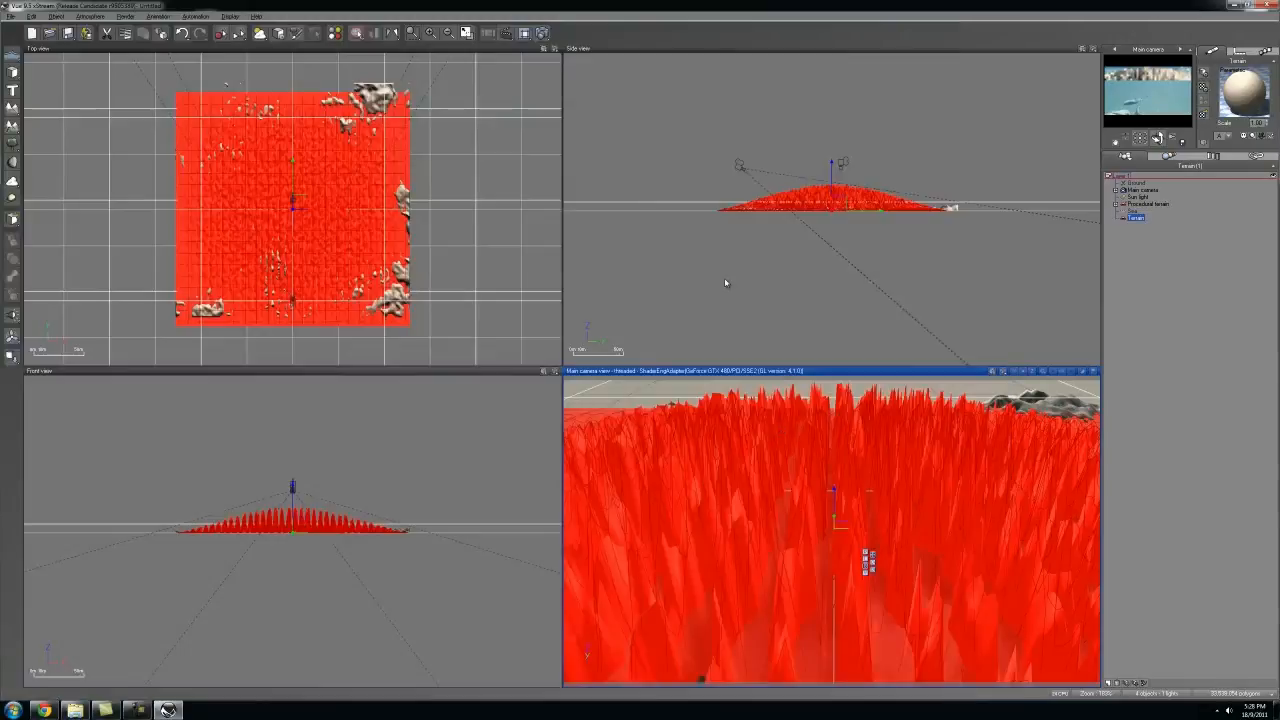
pyautogui.scroll(2, 830, 210)
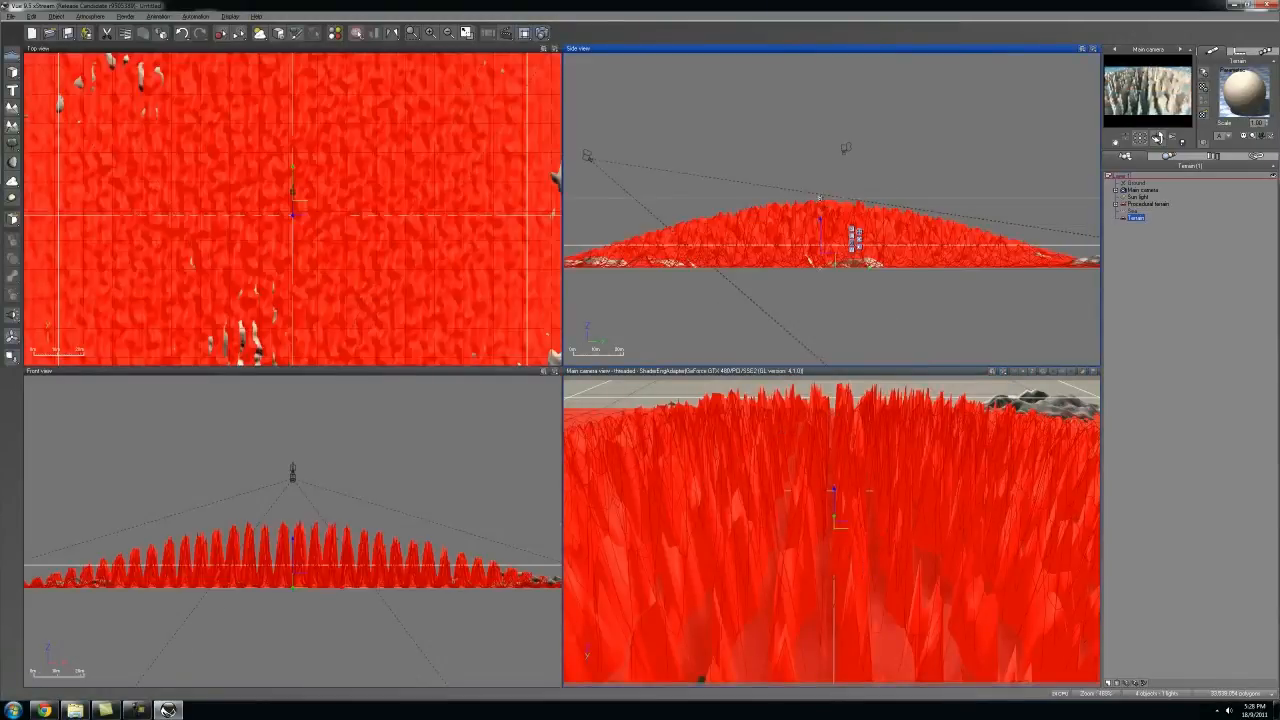
pyautogui.moveTo(818, 197); pyautogui.dragTo(821, 258)
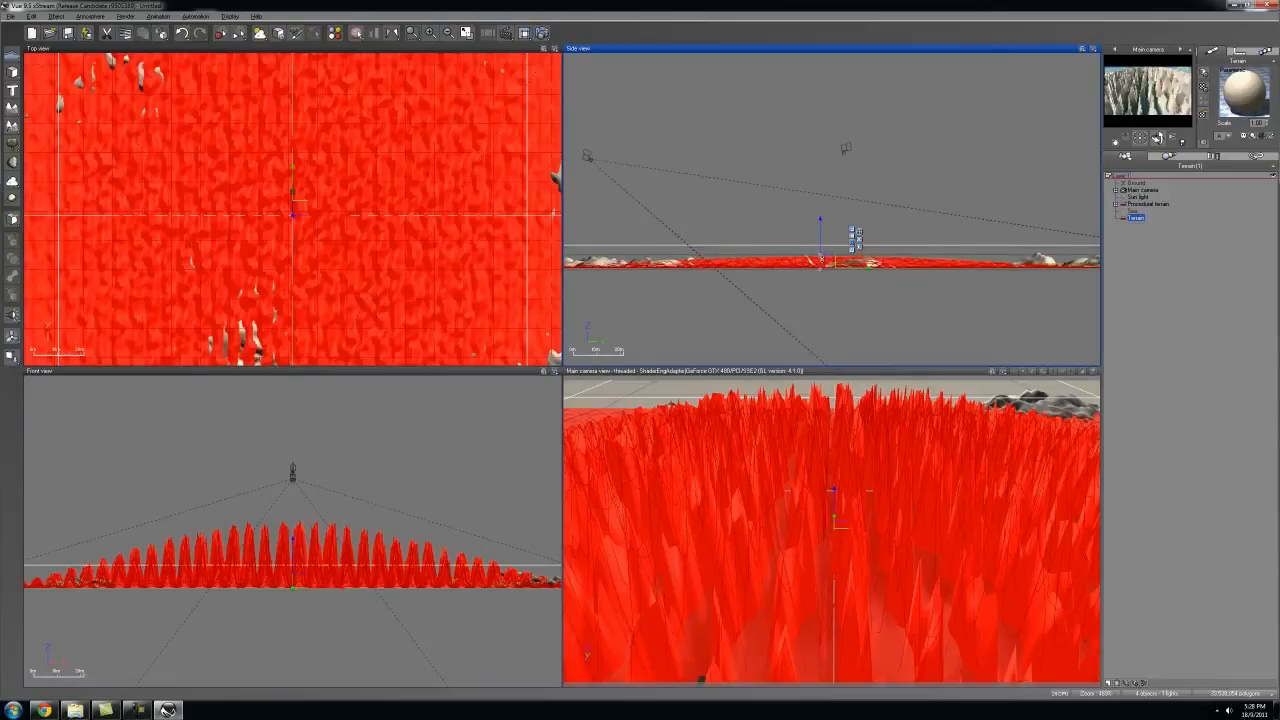
pyautogui.moveTo(821, 258); pyautogui.dragTo(819, 272)
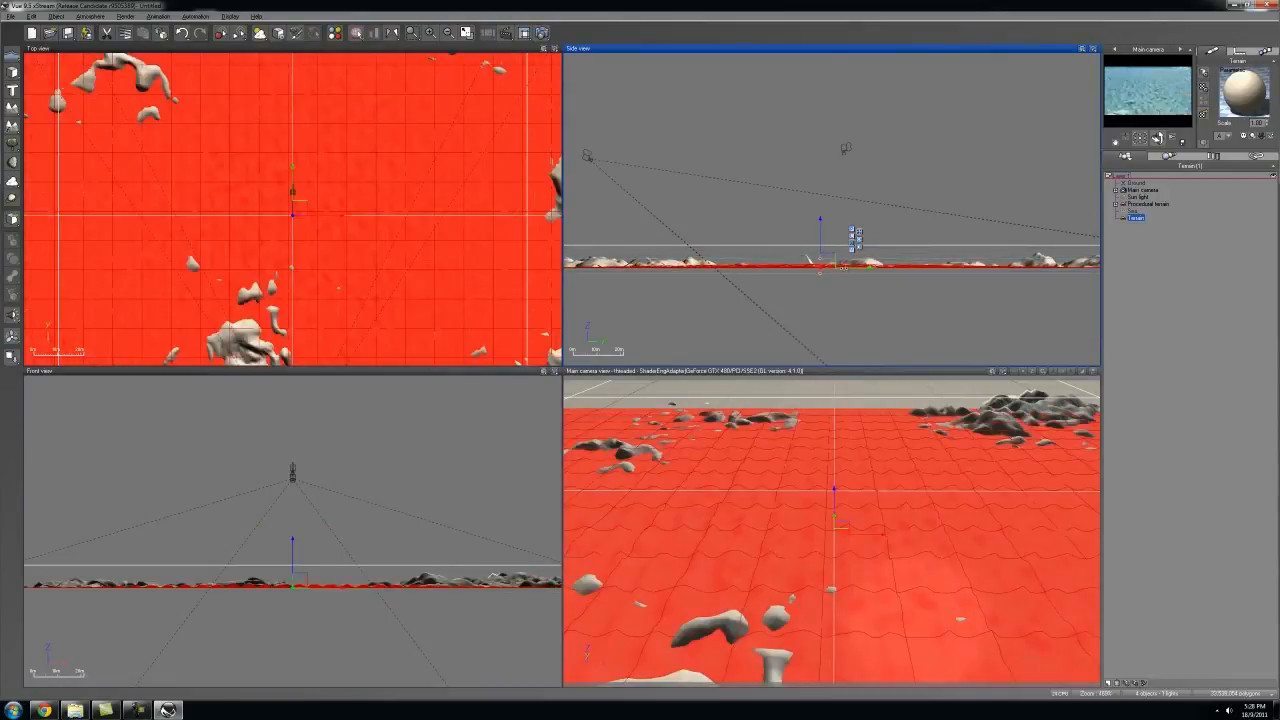
pyautogui.scroll(3, 841, 277)
pyautogui.moveTo(786, 212); pyautogui.dragTo(981, 239)
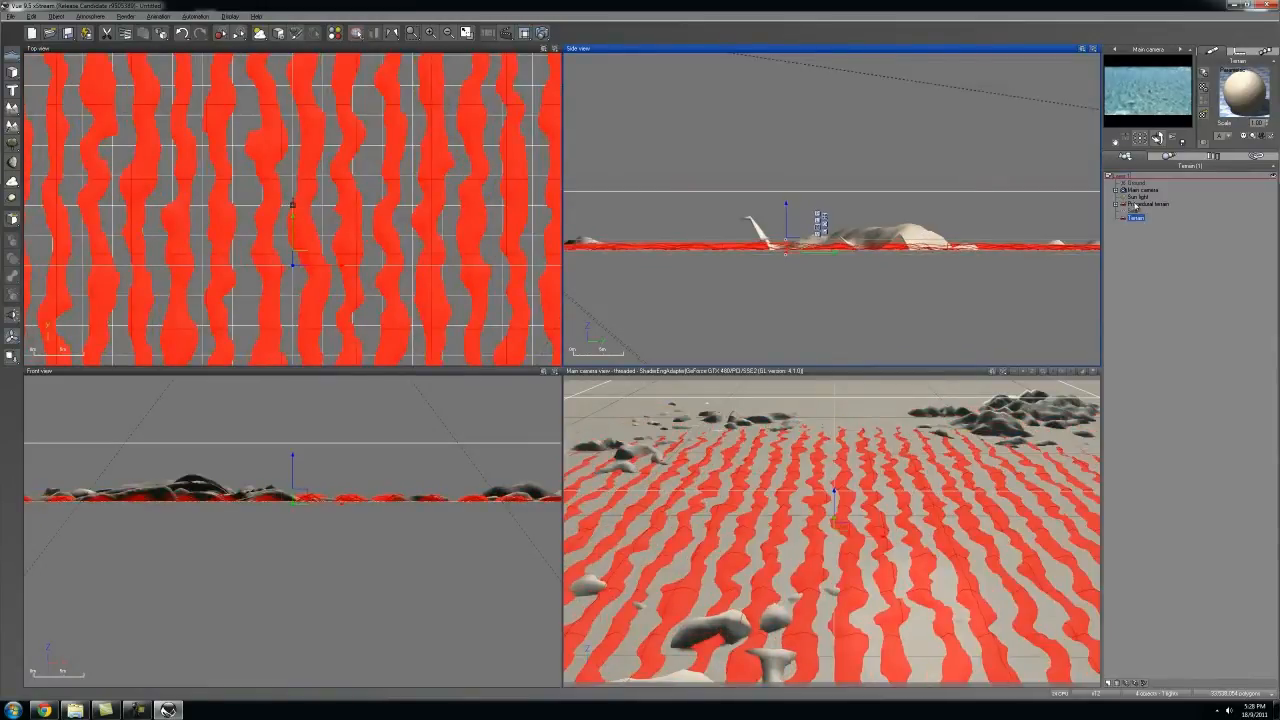
# Step: Delete the Ground plane, then step the selection through Procedural terrain and Sea in the World Browser
pyautogui.click(1136, 183)
pyautogui.press('Delete')
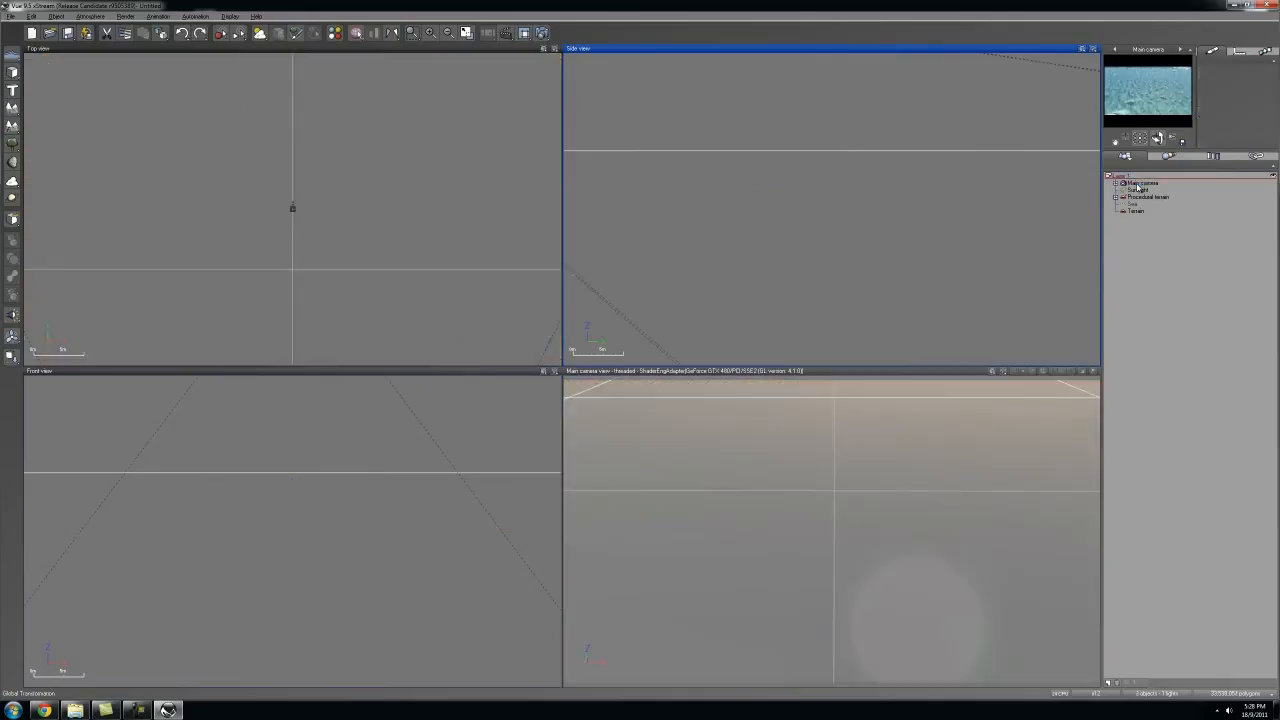
pyautogui.click(1140, 197)
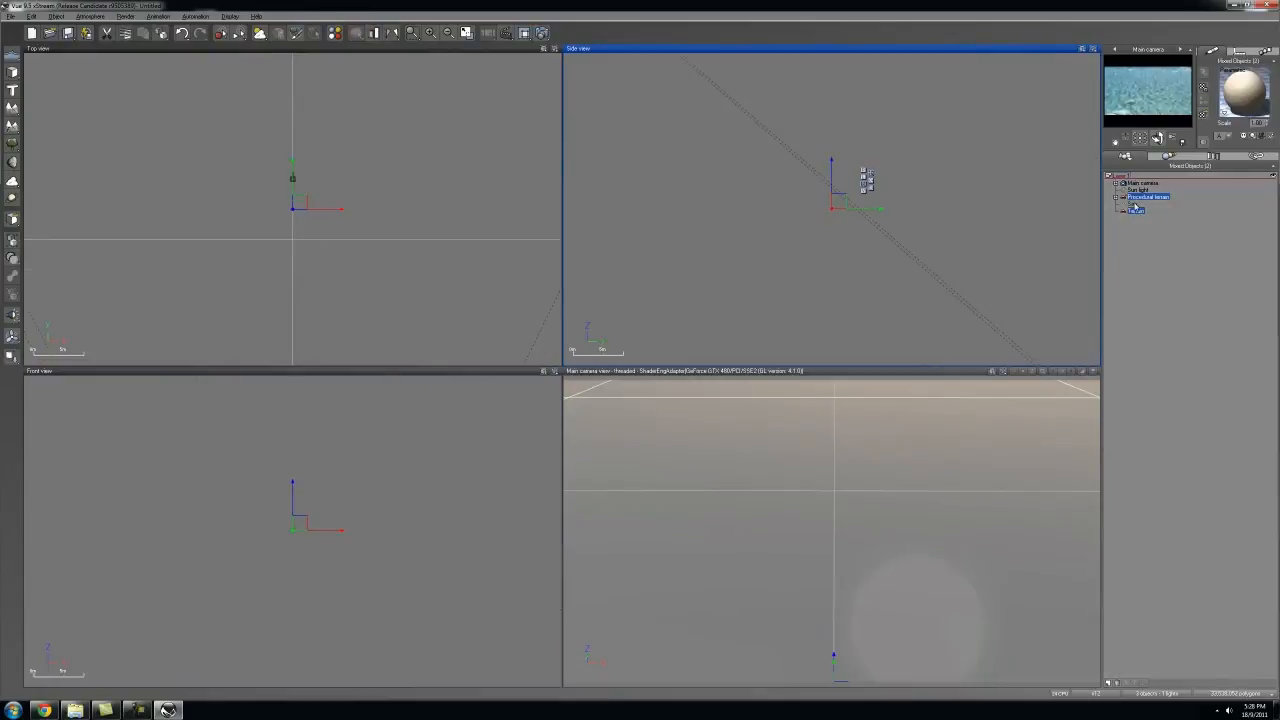
pyautogui.hotkey('ctrl', 'z')
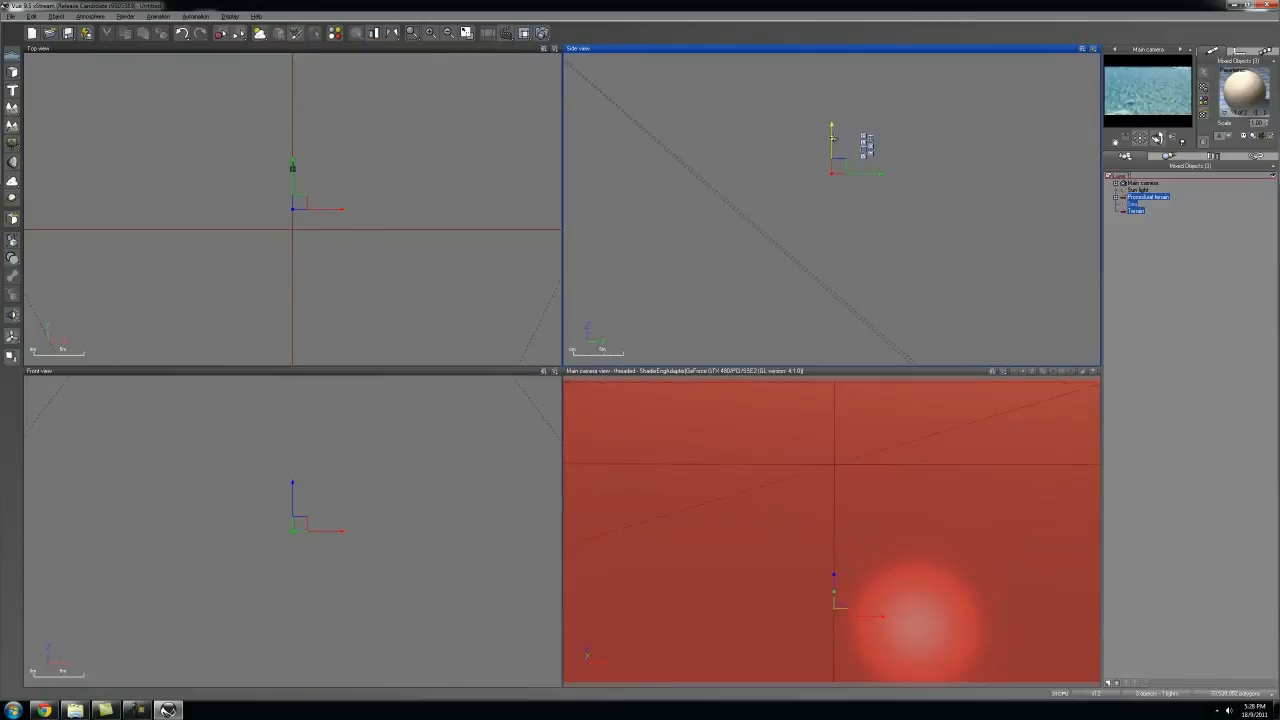
pyautogui.click(1135, 286)
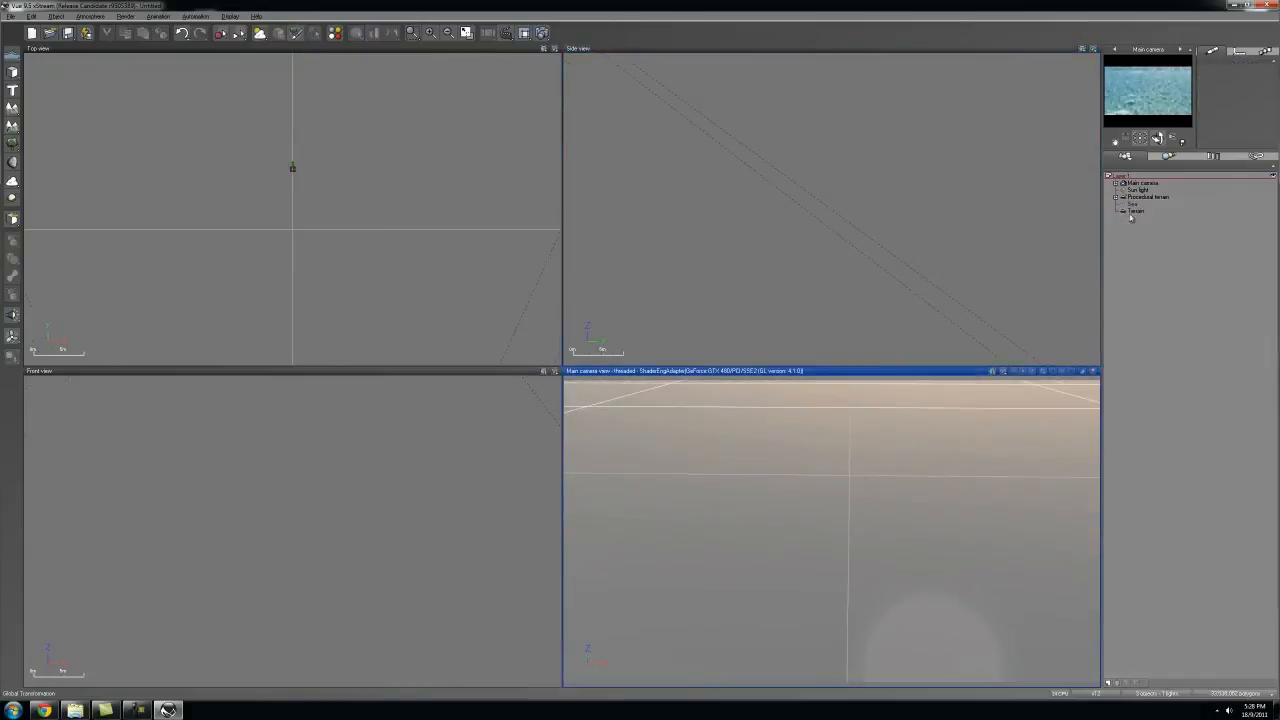
pyautogui.click(1132, 204)
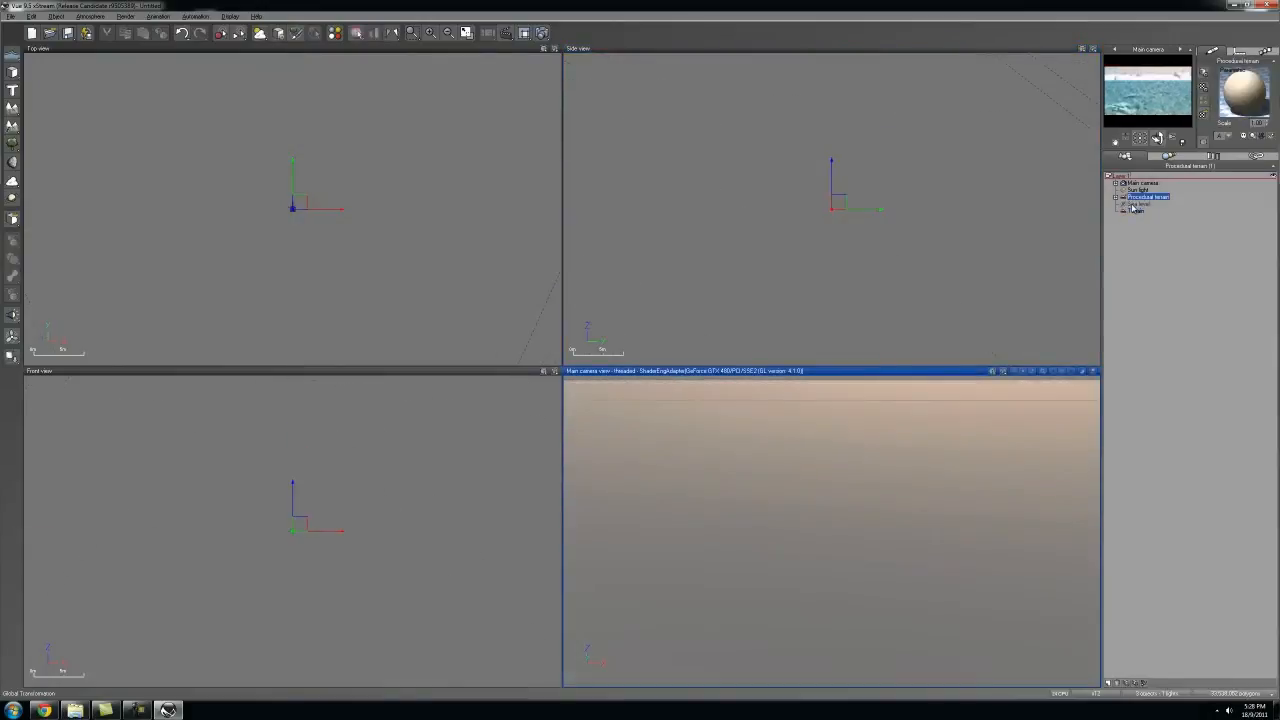
pyautogui.click(1131, 204)
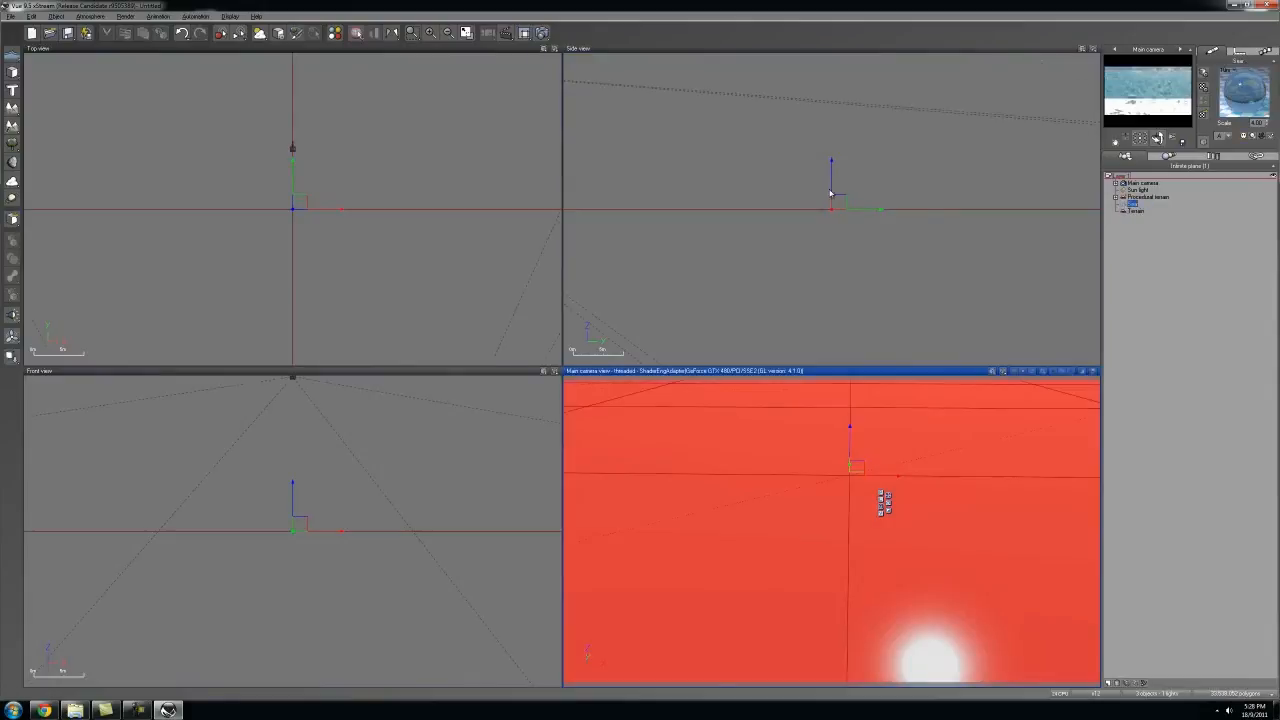
pyautogui.click(860, 194)
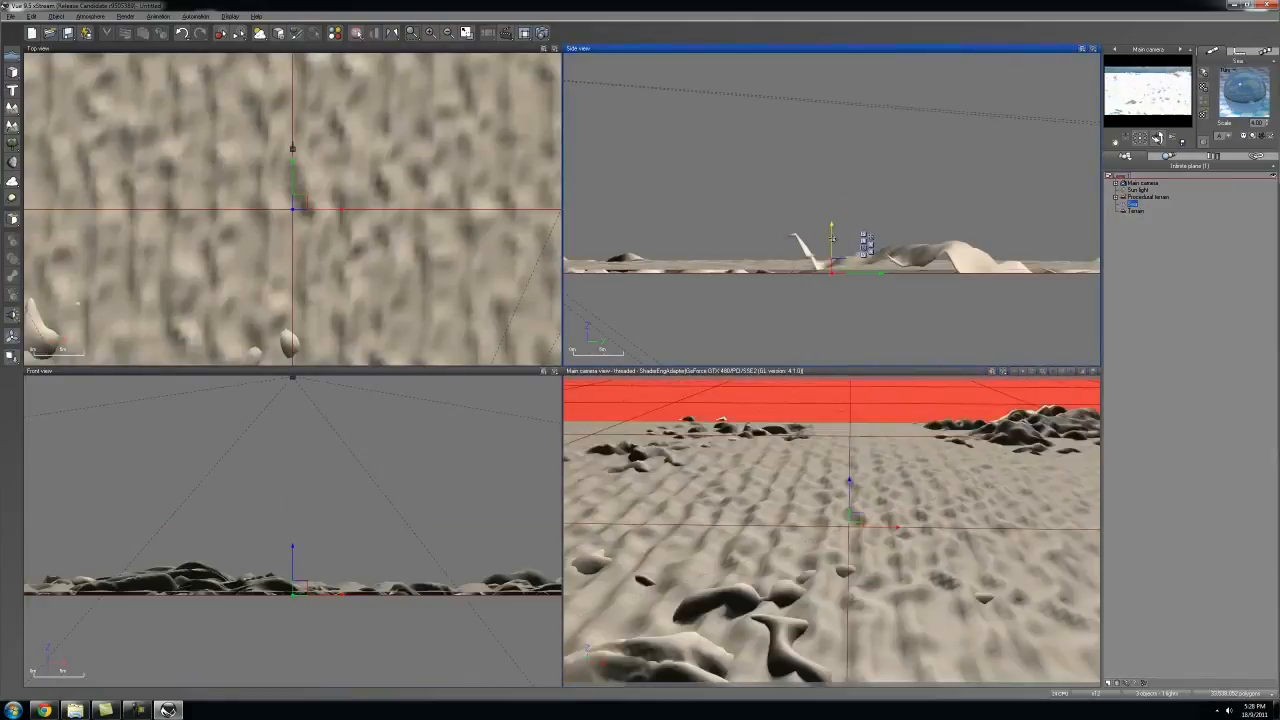
# Step: Lower the dune Terrain in Side view so it sits beneath the rocky terrain
pyautogui.click(878, 226)
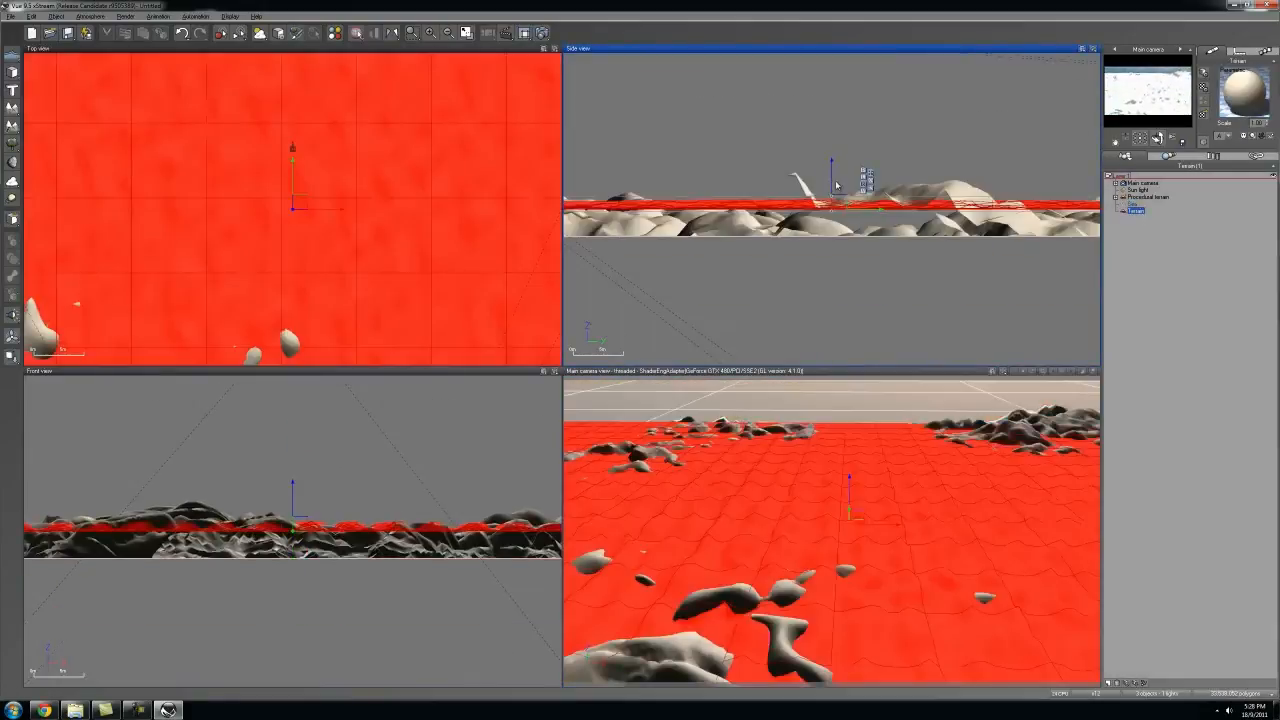
pyautogui.moveTo(831, 182); pyautogui.dragTo(832, 207)
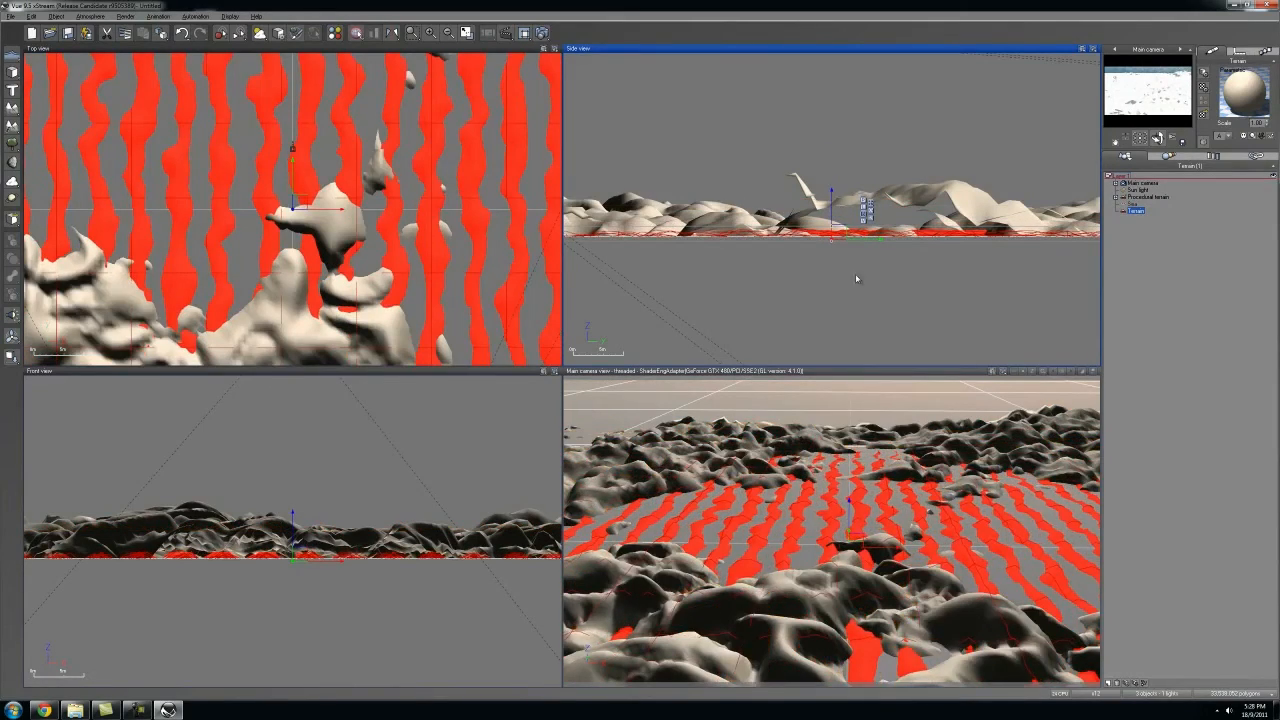
pyautogui.moveTo(886, 571); pyautogui.dragTo(880, 567, button='right')
pyautogui.moveTo(939, 455); pyautogui.dragTo(789, 448, button='right')
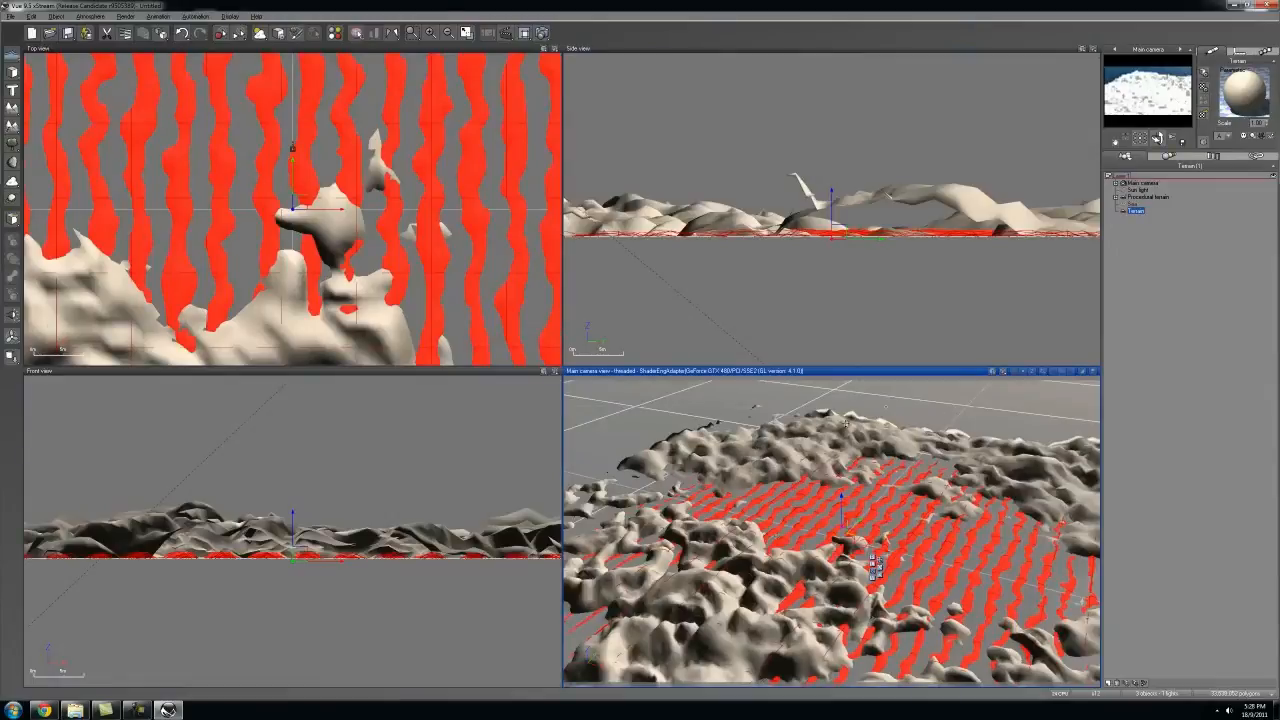
# Step: Select the rocky Procedural terrain and bring up its material preview options
pyautogui.moveTo(789, 448); pyautogui.dragTo(760, 440, button='right')
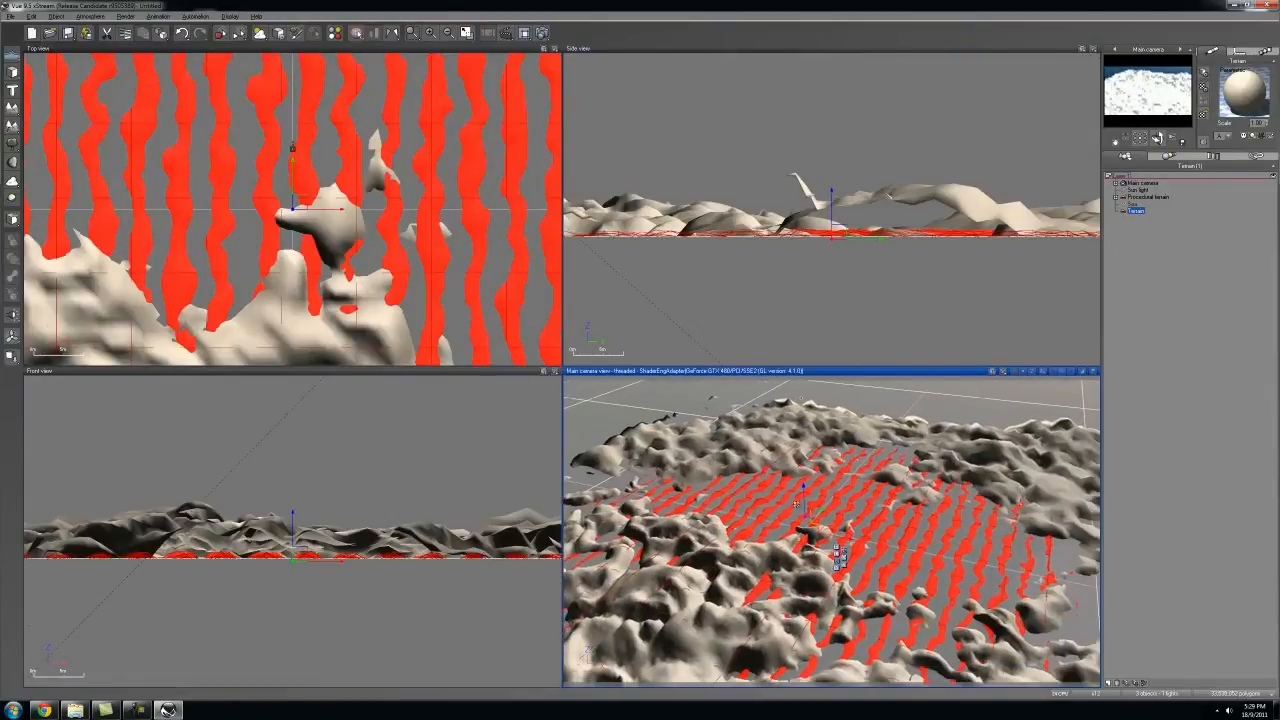
pyautogui.click(1140, 198)
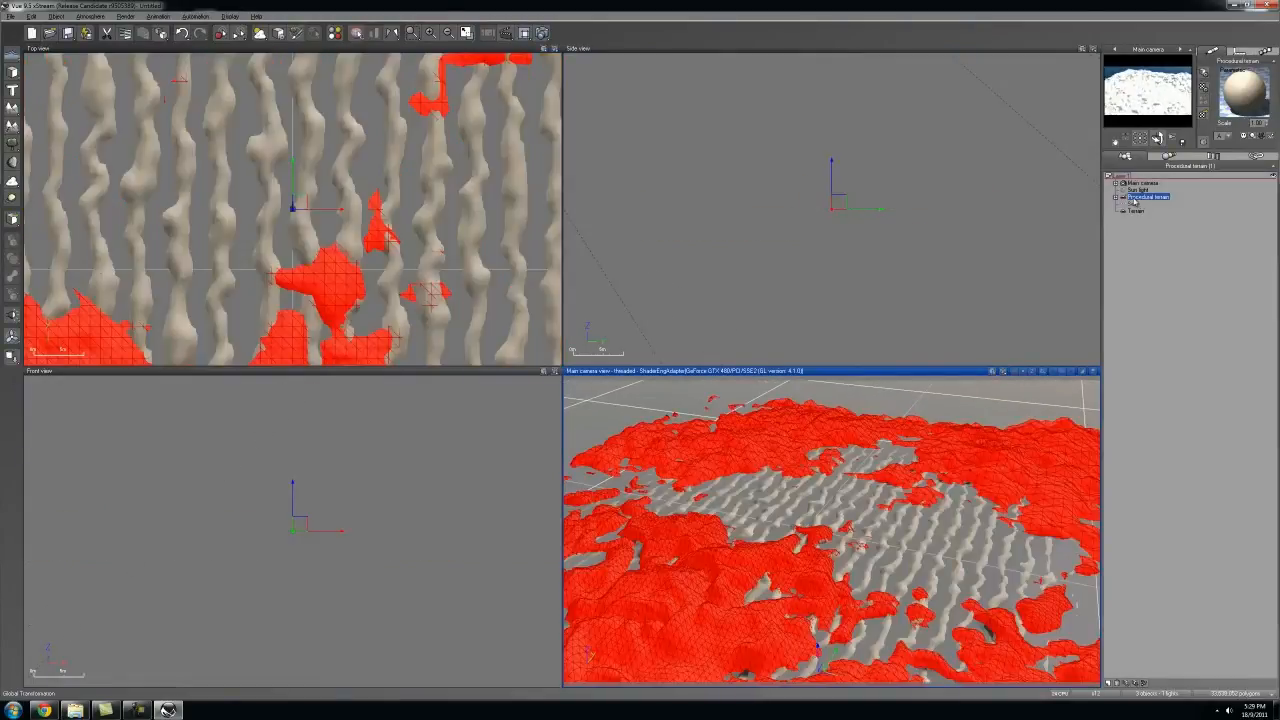
pyautogui.rightClick(1238, 95)
# Step: Load Old Rock onto the rocky terrain and switch its type to Mixed material
pyautogui.click(1240, 147)
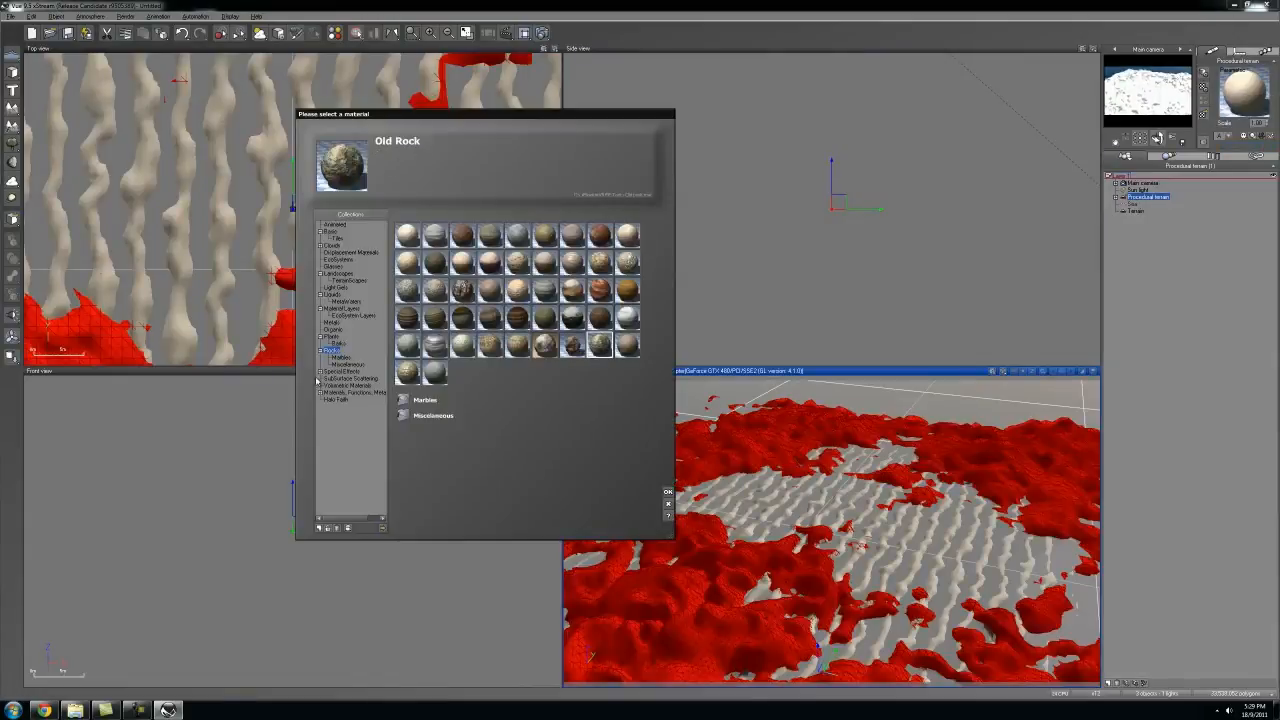
pyautogui.click(668, 492)
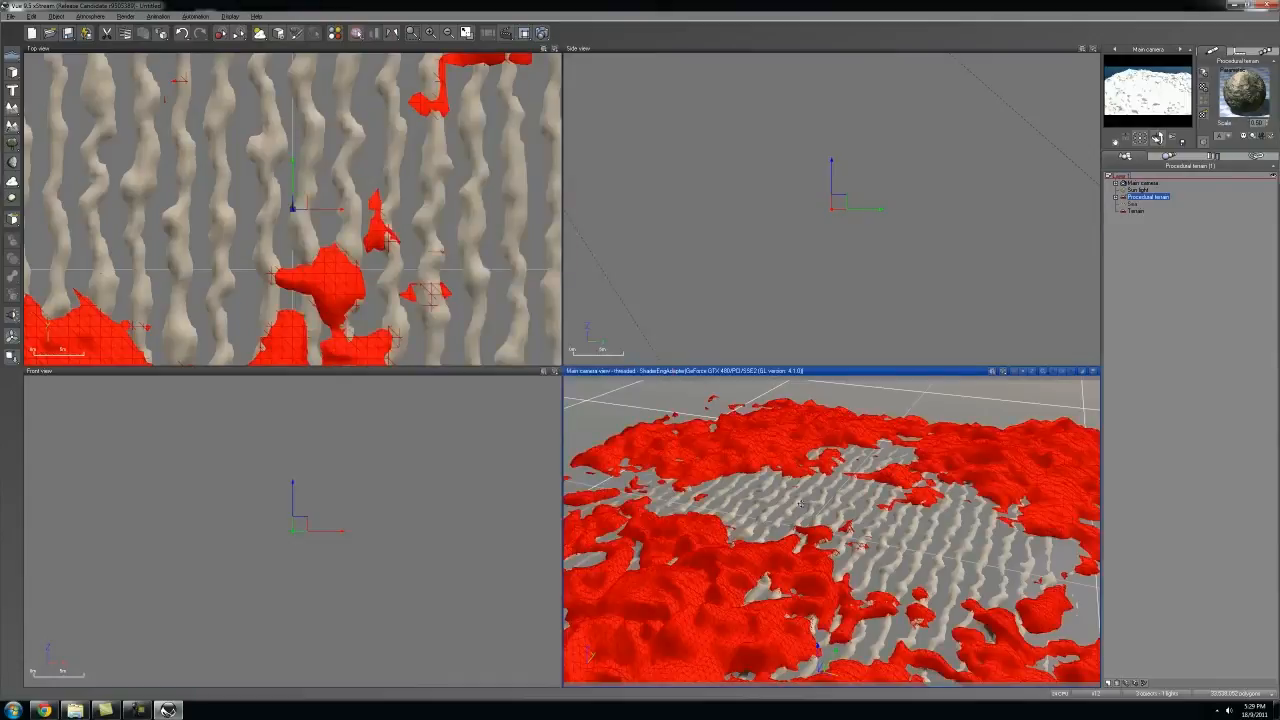
pyautogui.doubleClick(1243, 92)
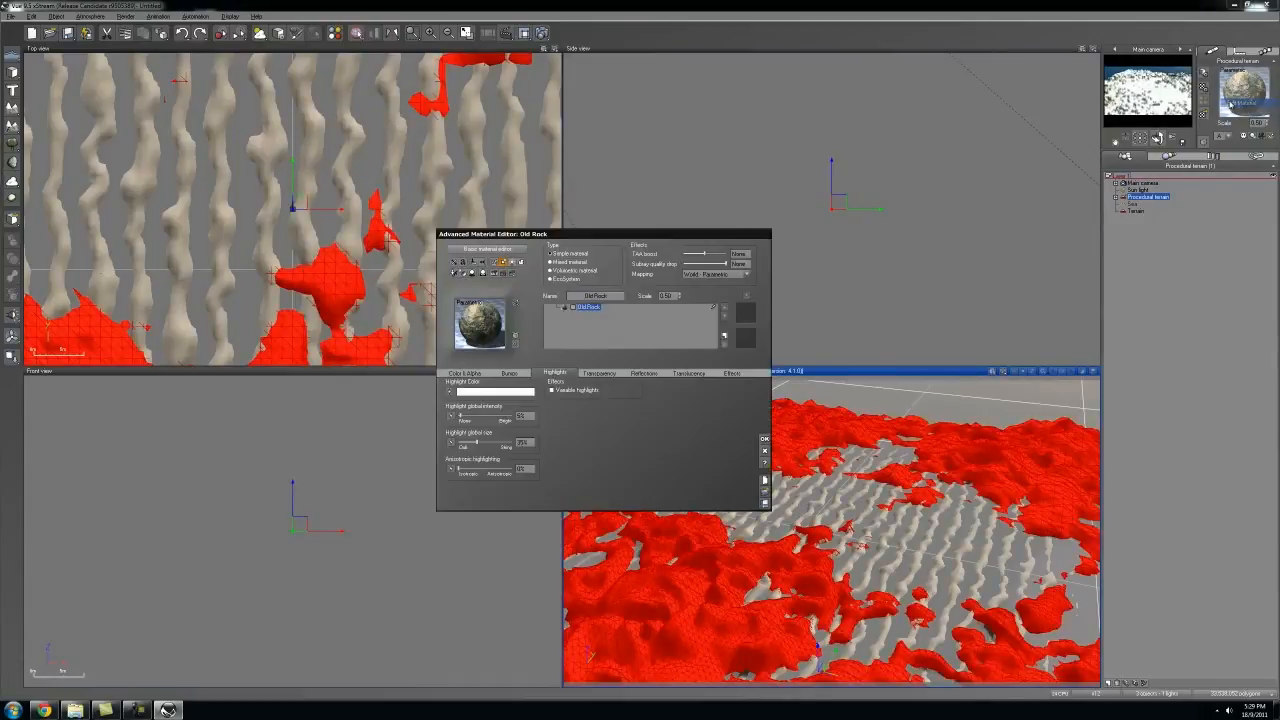
pyautogui.click(552, 262)
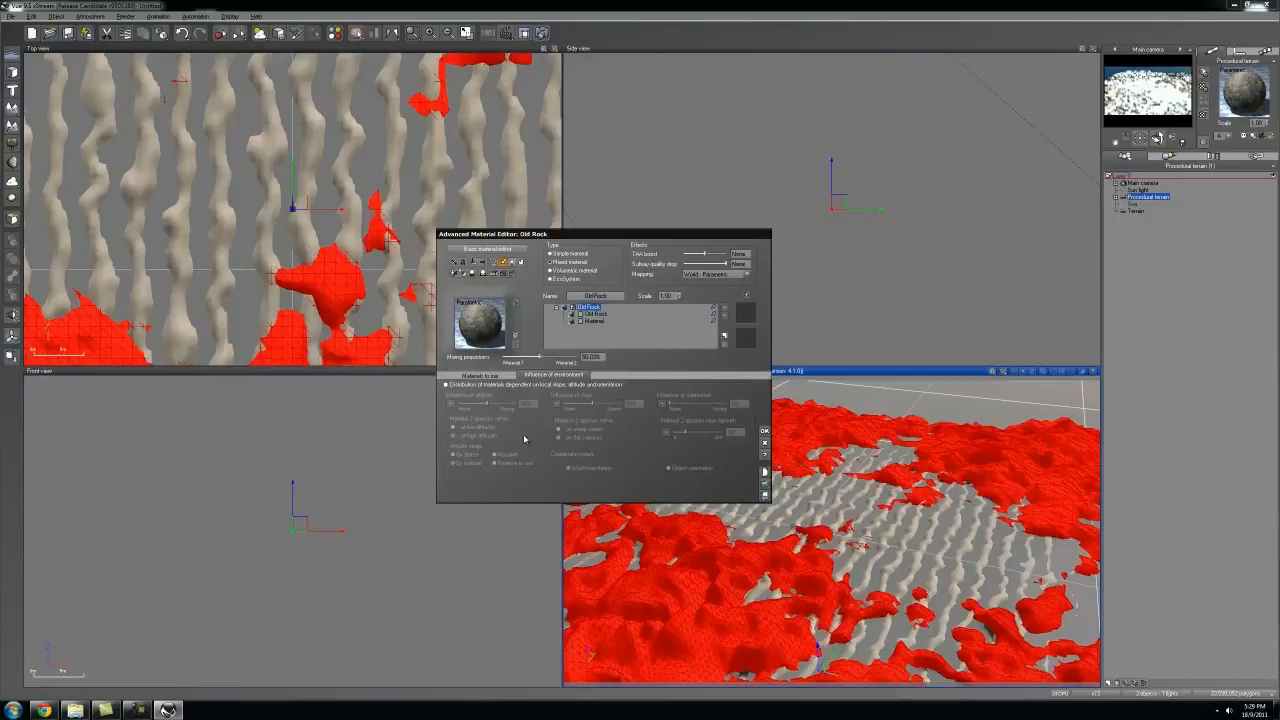
# Step: Load Sand Flat as Material 2 and widen the smooth blending strip to 31%
pyautogui.rightClick(526, 425)
pyautogui.click(549, 477)
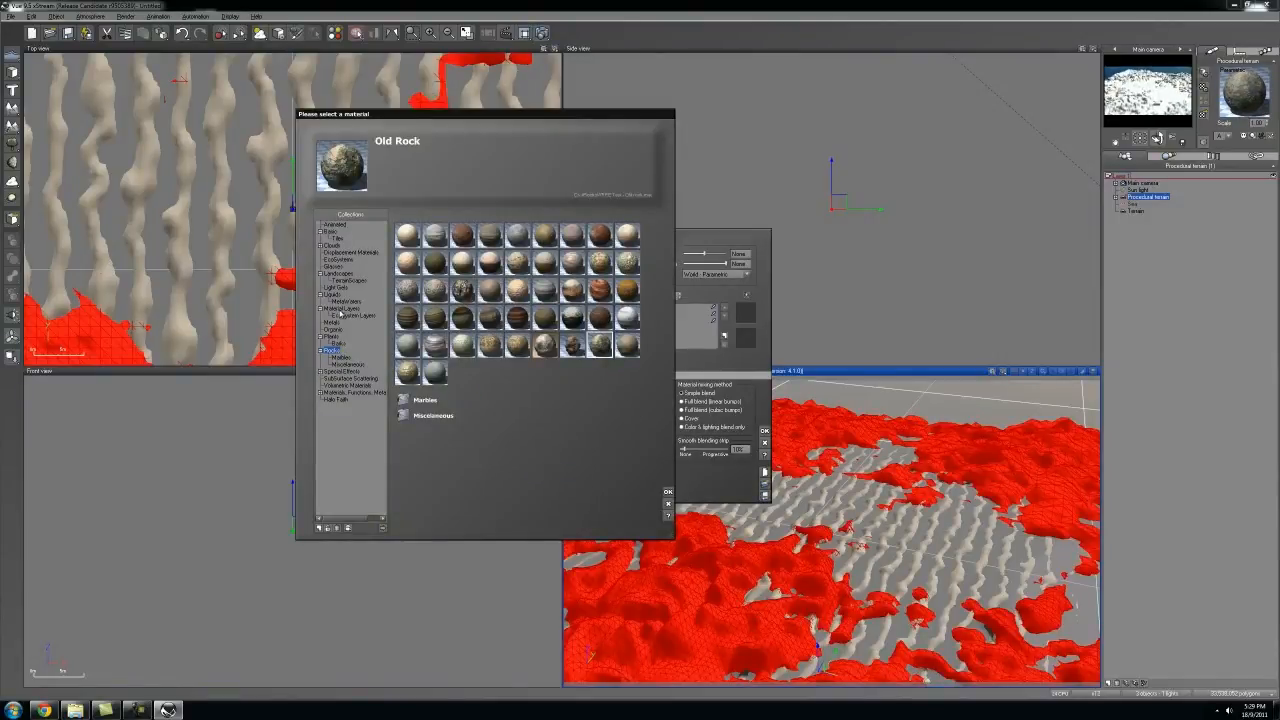
pyautogui.click(340, 309)
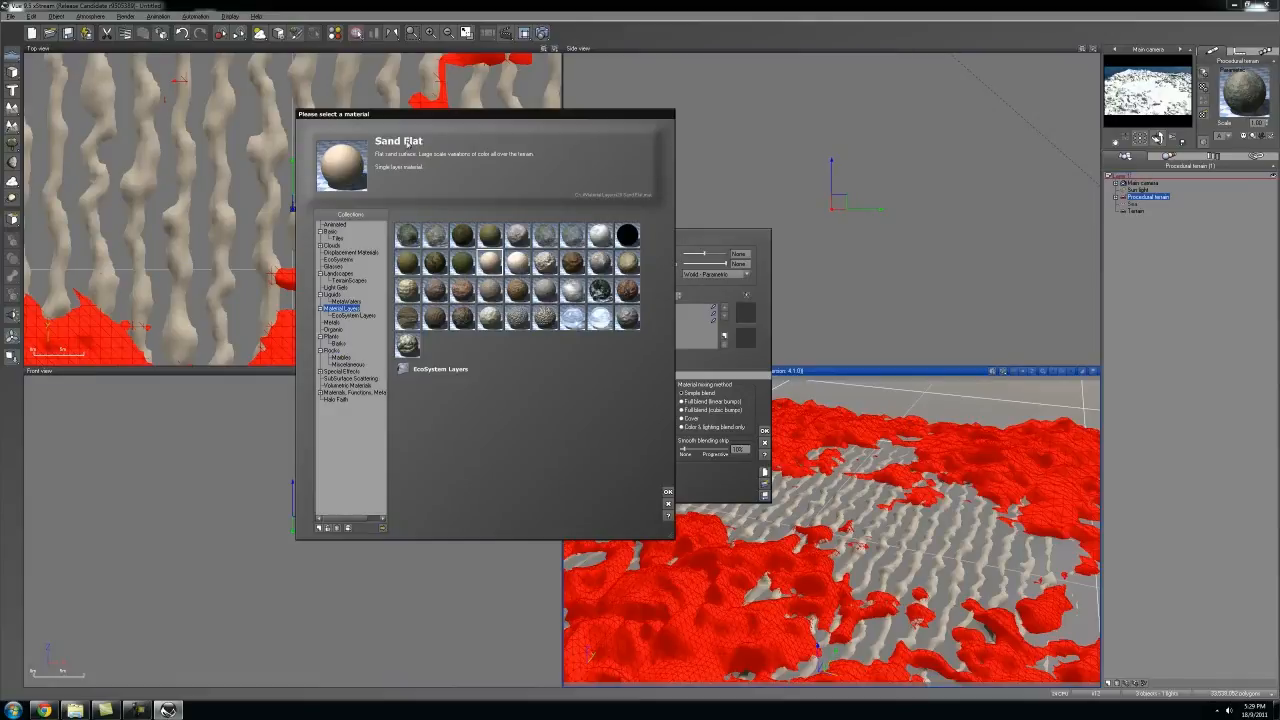
pyautogui.click(668, 493)
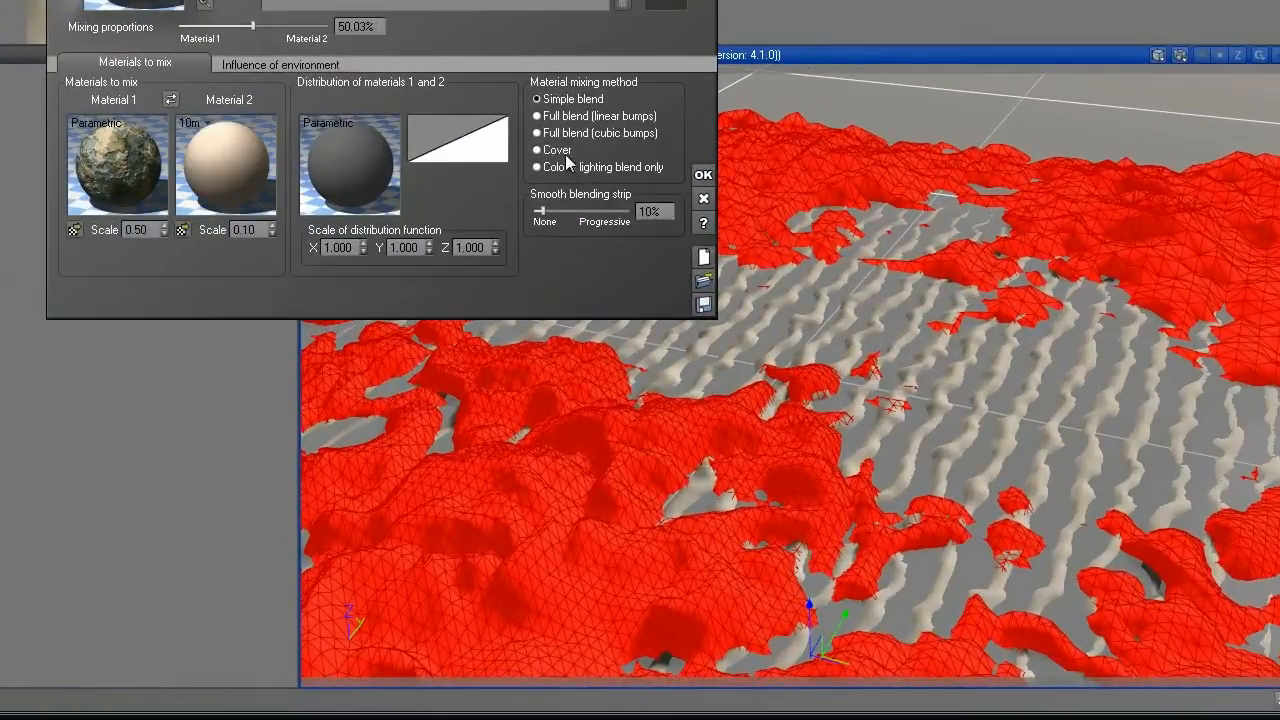
pyautogui.moveTo(541, 210); pyautogui.dragTo(563, 210)
pyautogui.click(241, 66)
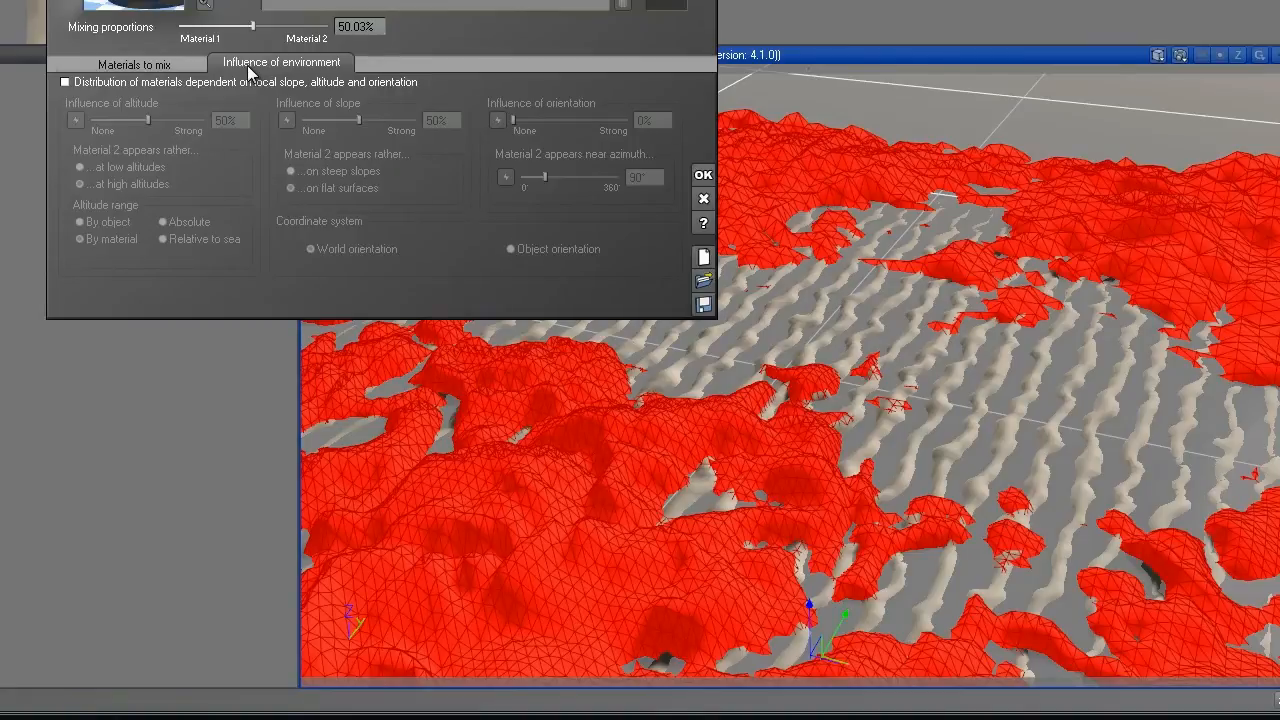
# Step: Make the mix slope-driven: altitude influence 0%, higher slope influence, proportion nudged toward sand, then apply
pyautogui.click(65, 82)
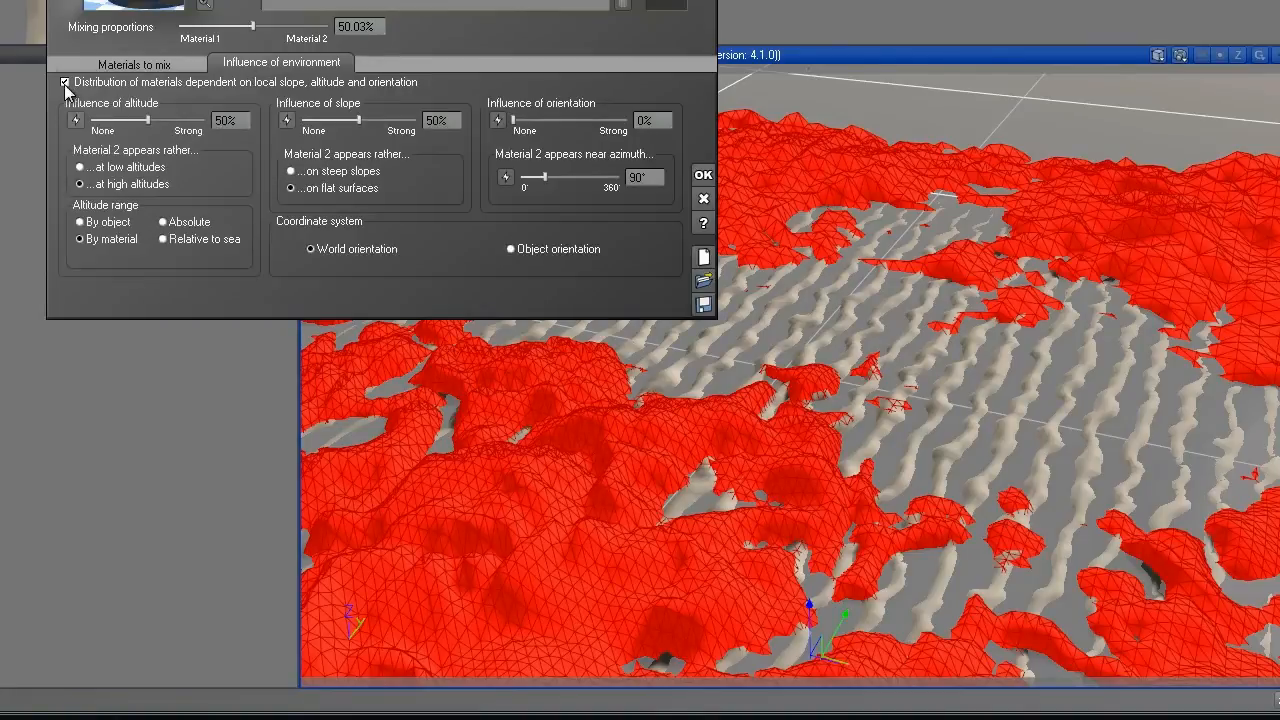
pyautogui.moveTo(177, 121); pyautogui.dragTo(120, 117)
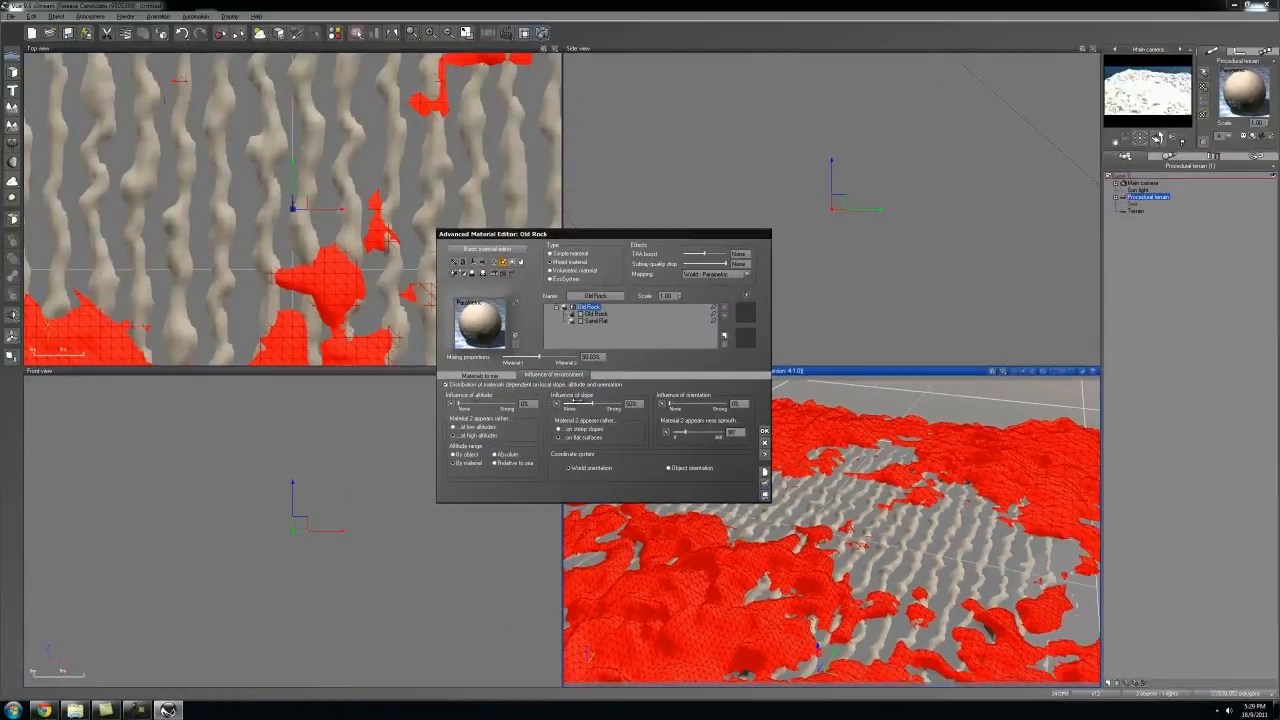
pyautogui.moveTo(588, 403); pyautogui.dragTo(592, 403)
pyautogui.moveTo(521, 359); pyautogui.dragTo(527, 359)
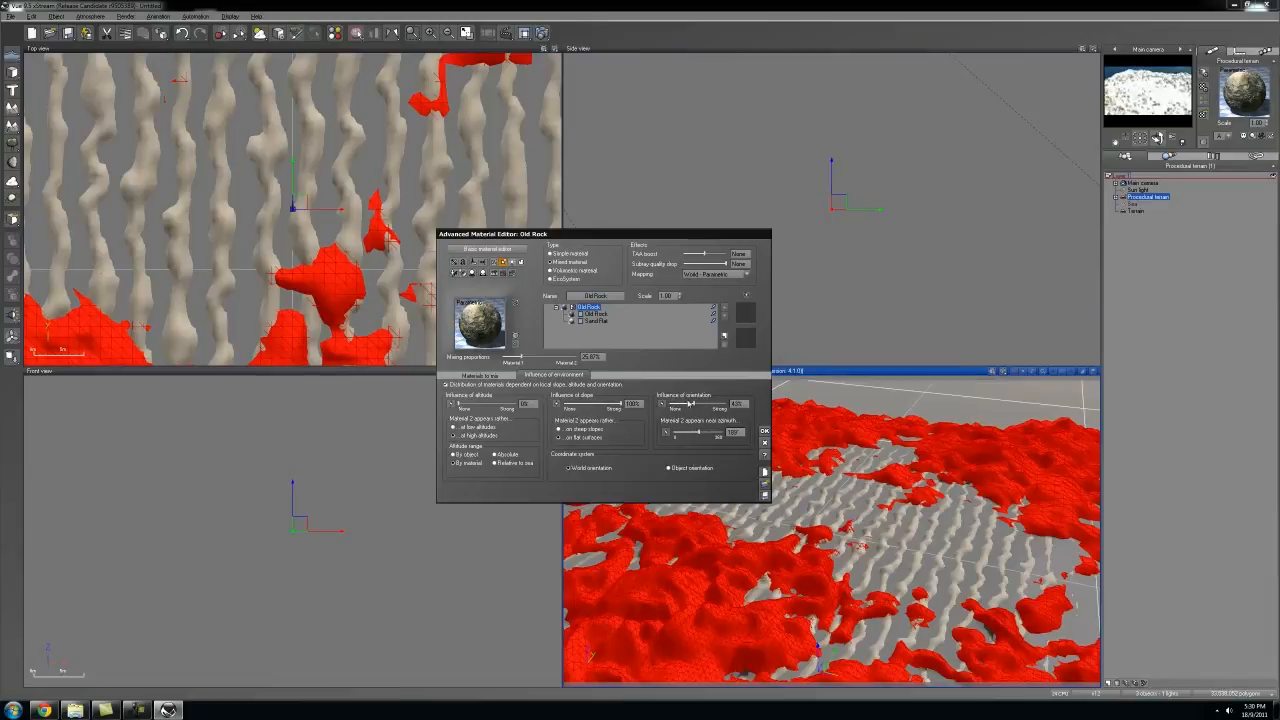
pyautogui.click(765, 431)
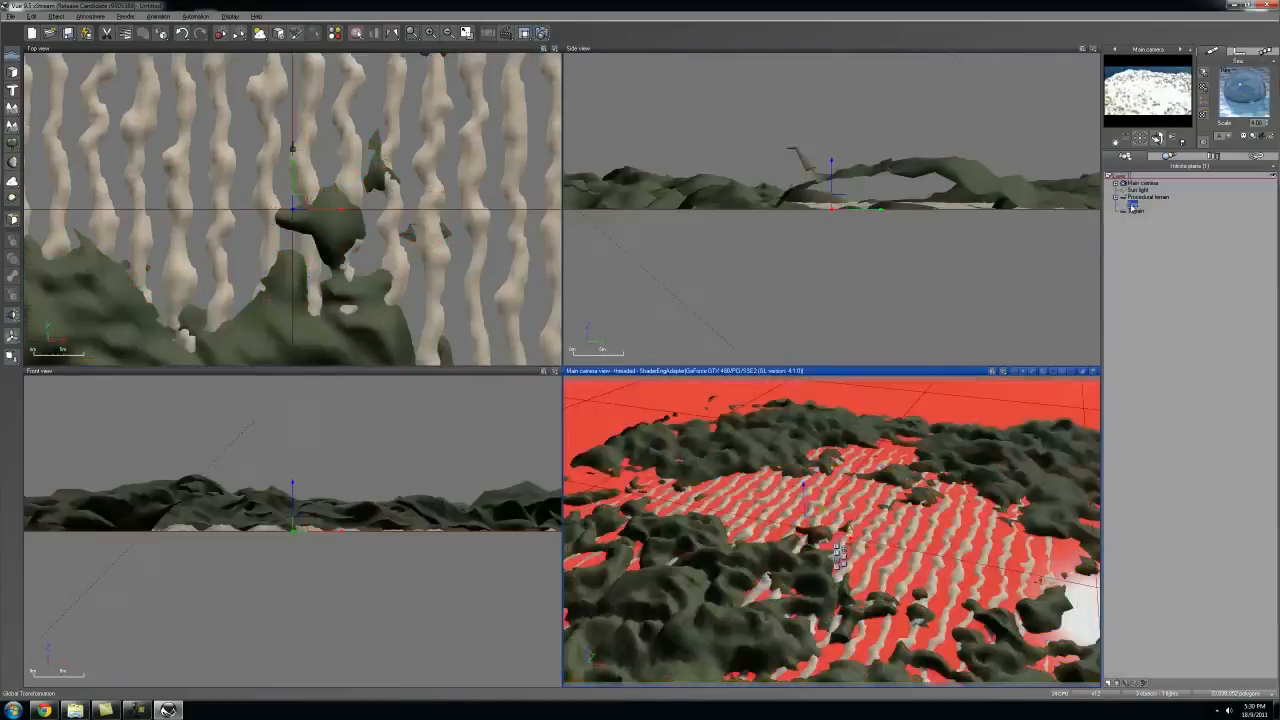
# Step: Apply the Sand material from the Rocks collection to the dune Terrain
pyautogui.click(868, 260)
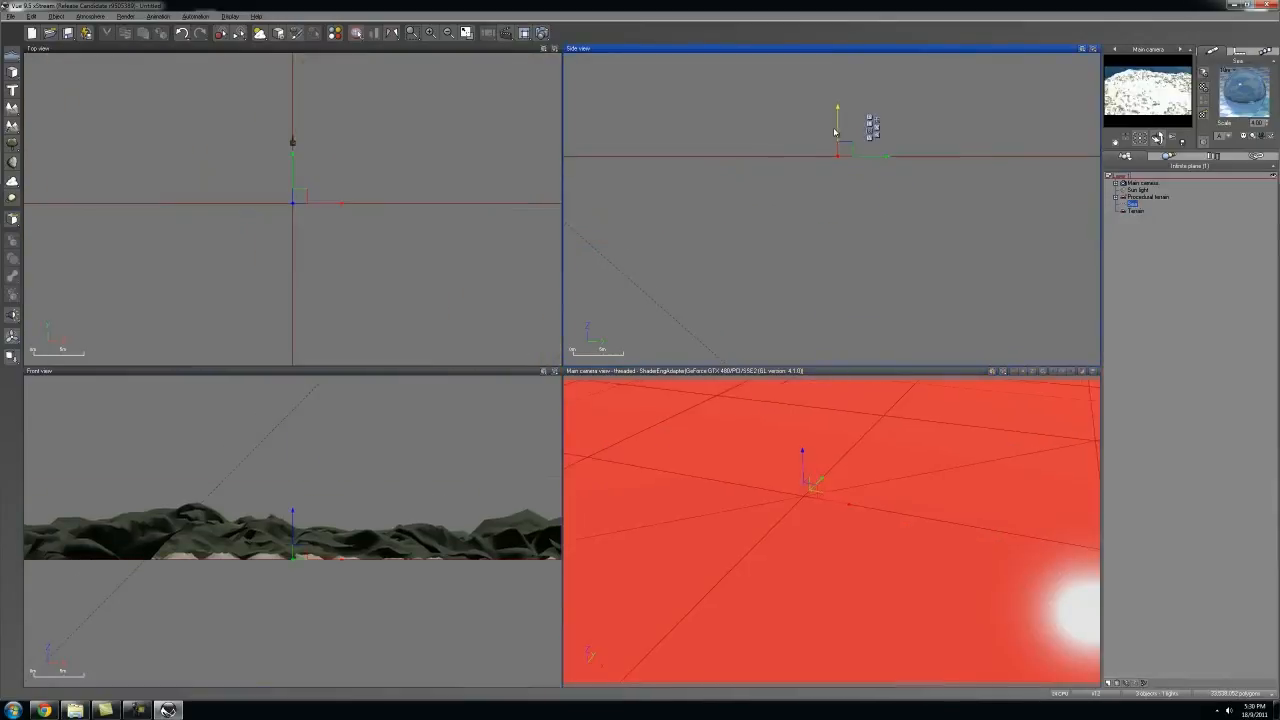
pyautogui.click(1137, 211)
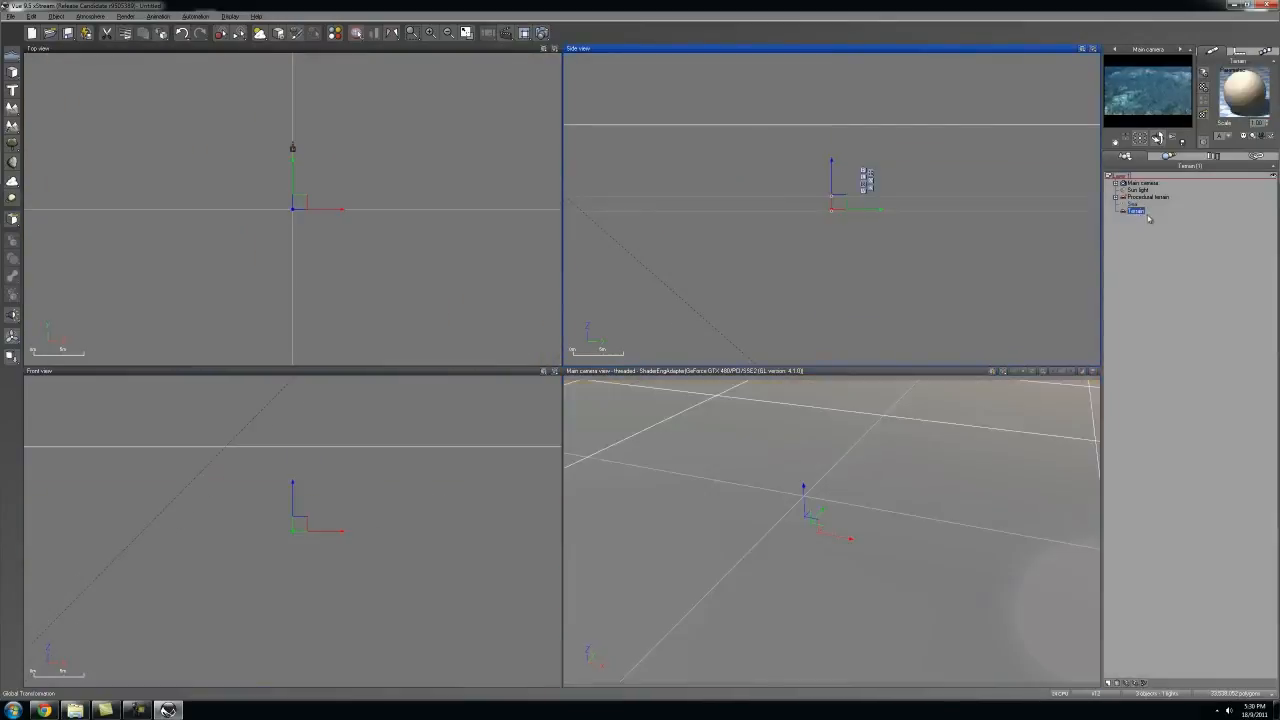
pyautogui.click(1243, 95)
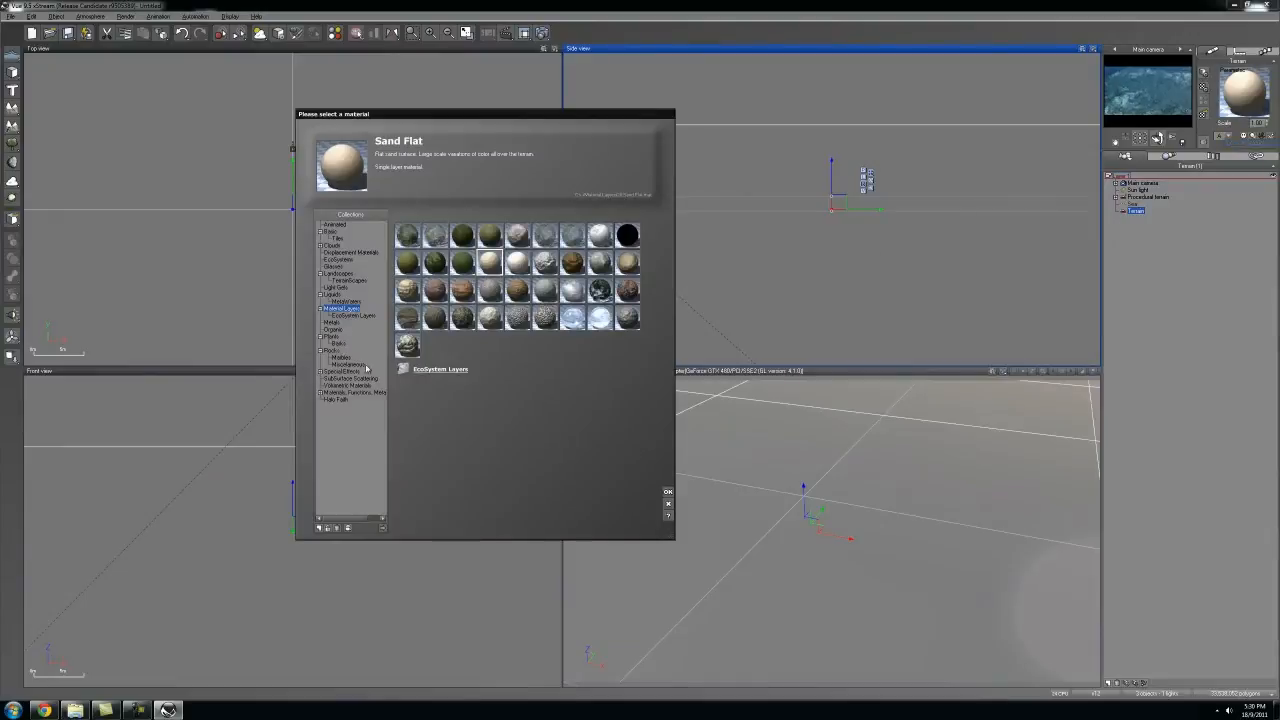
pyautogui.click(331, 351)
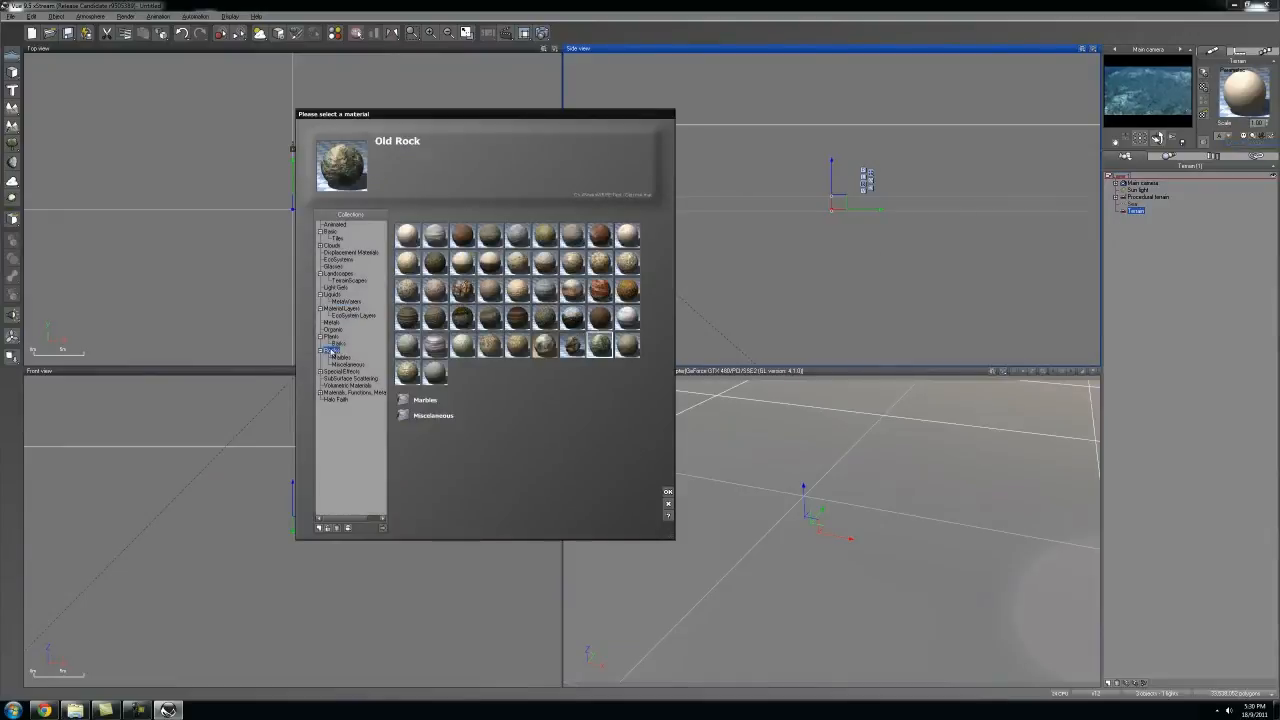
pyautogui.click(630, 236)
pyautogui.doubleClick(632, 238)
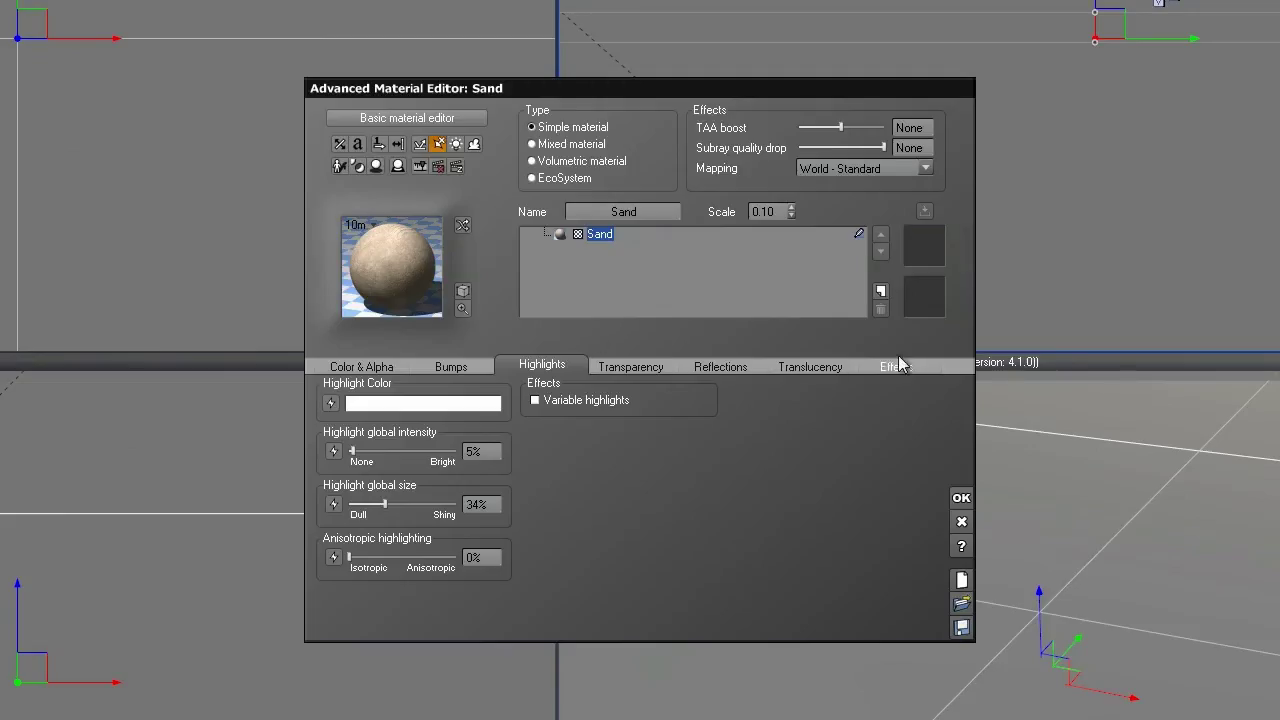
# Step: Raise the Sand material's Effects lighting to ambient 63% and luminous 20%, keeping the change
pyautogui.click(912, 368)
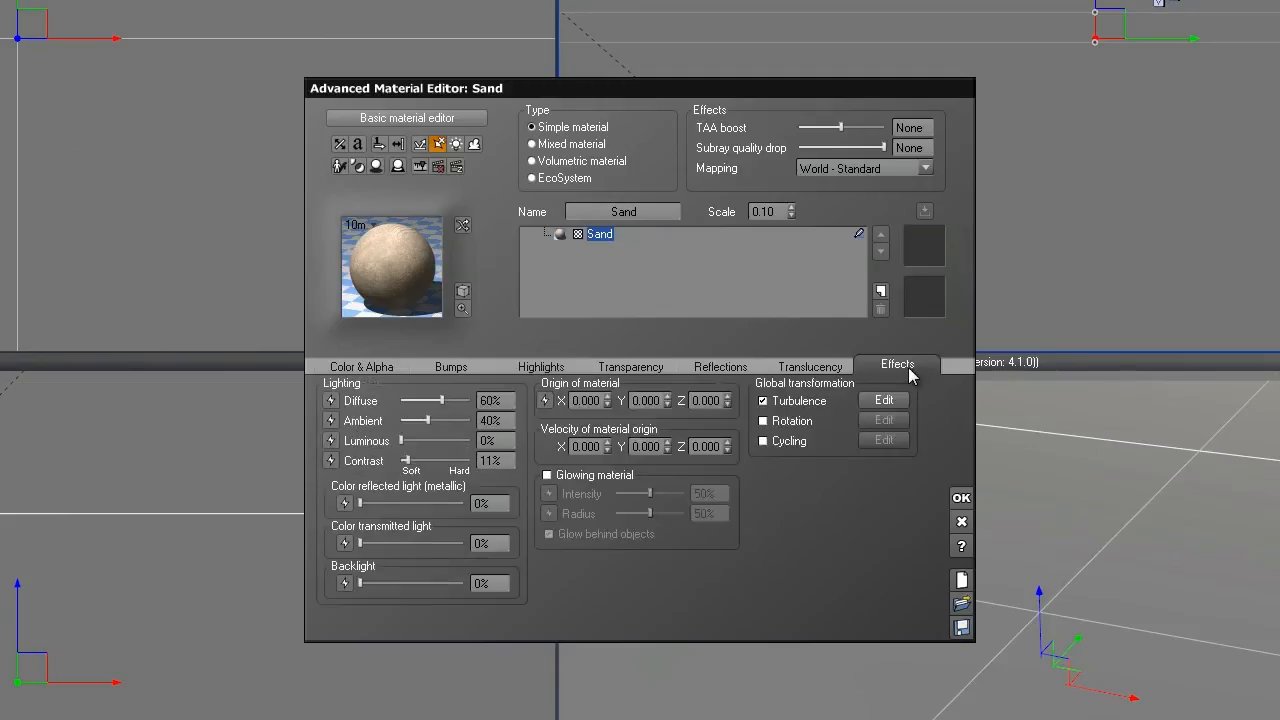
pyautogui.moveTo(428, 420)
pyautogui.mouseDown()
pyautogui.moveTo(462, 425)
pyautogui.moveTo(433, 438)
pyautogui.mouseUp()
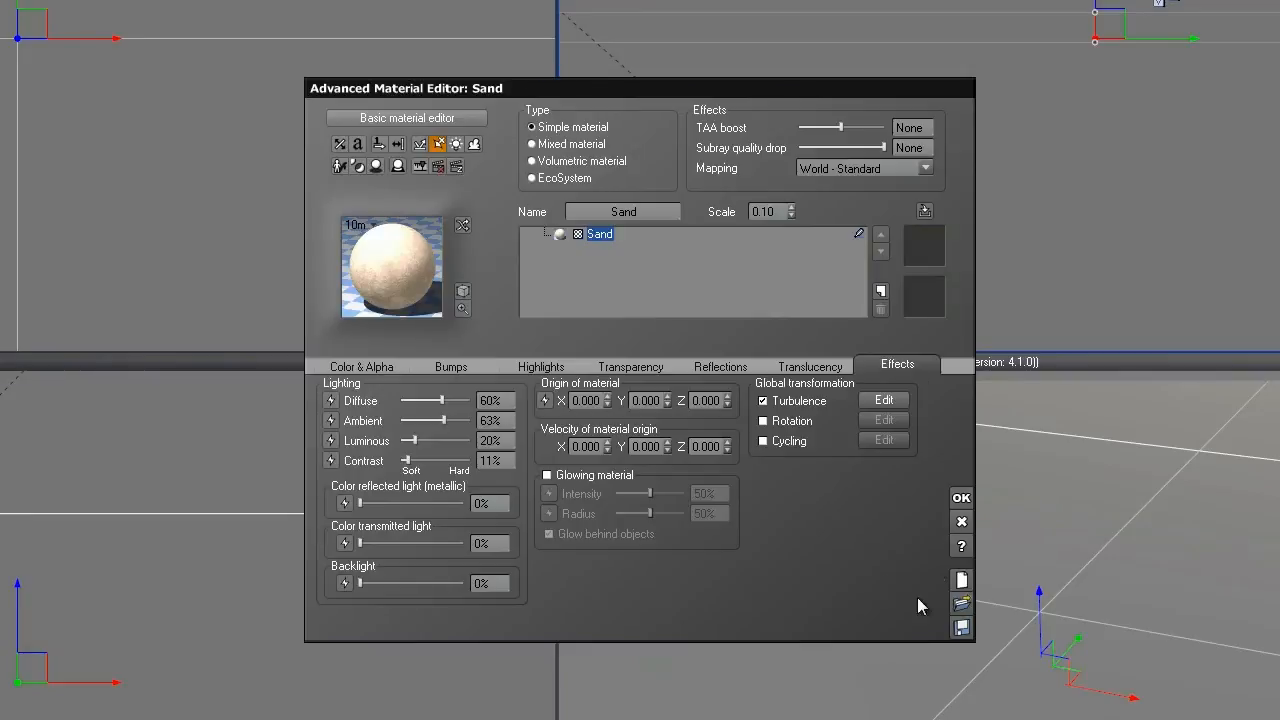
pyautogui.click(421, 368)
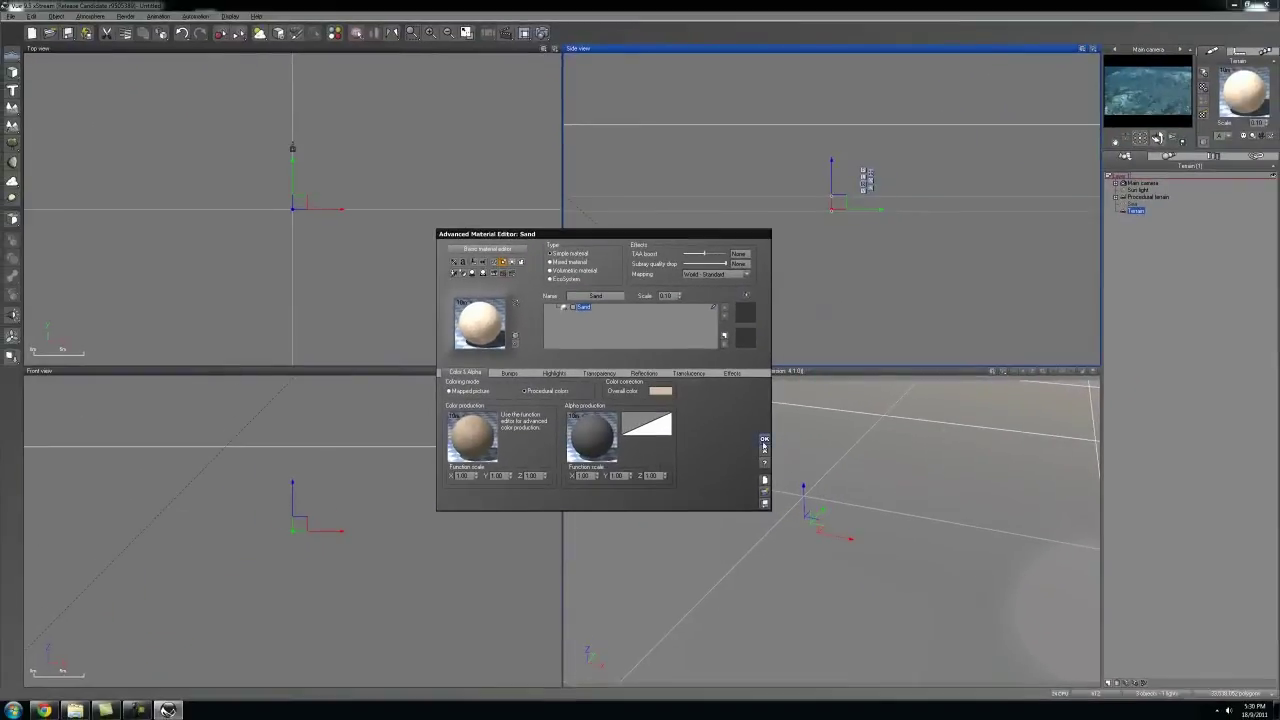
pyautogui.click(763, 440)
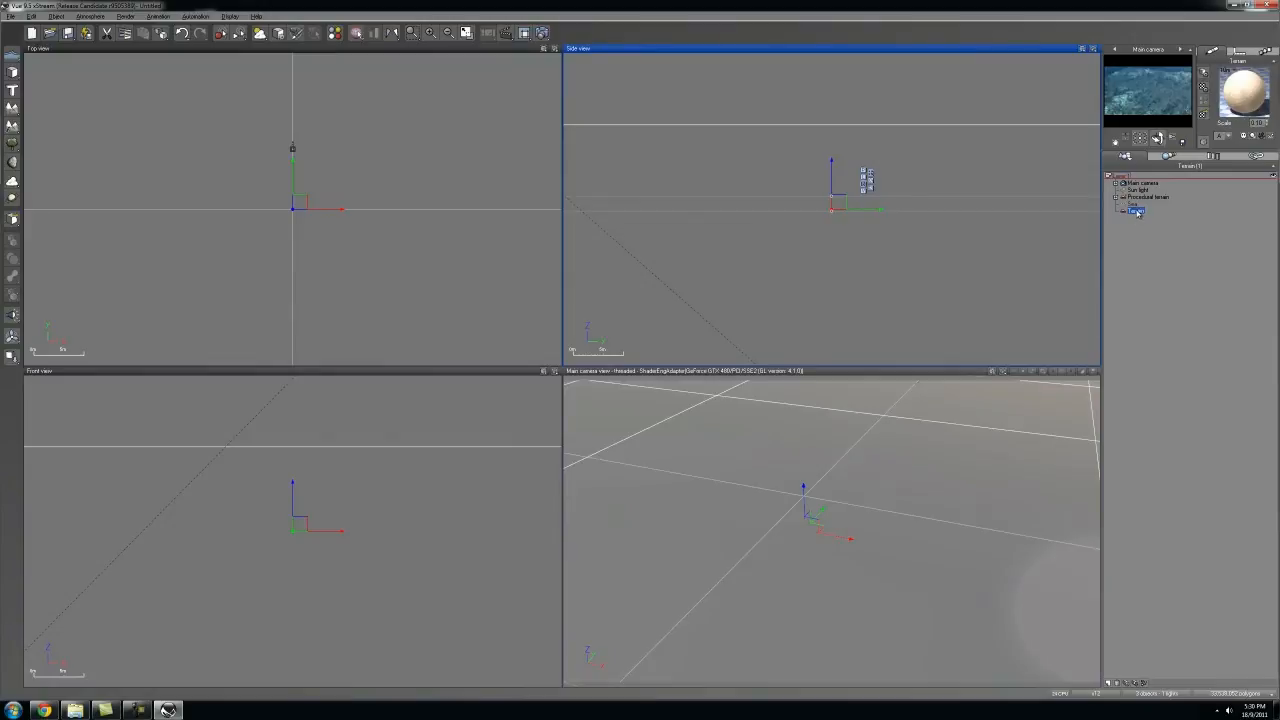
# Step: Convert the terrain's Sand material to a Mixed material and re-render the camera view with F9
pyautogui.doubleClick(1246, 90)
pyautogui.click(714, 309)
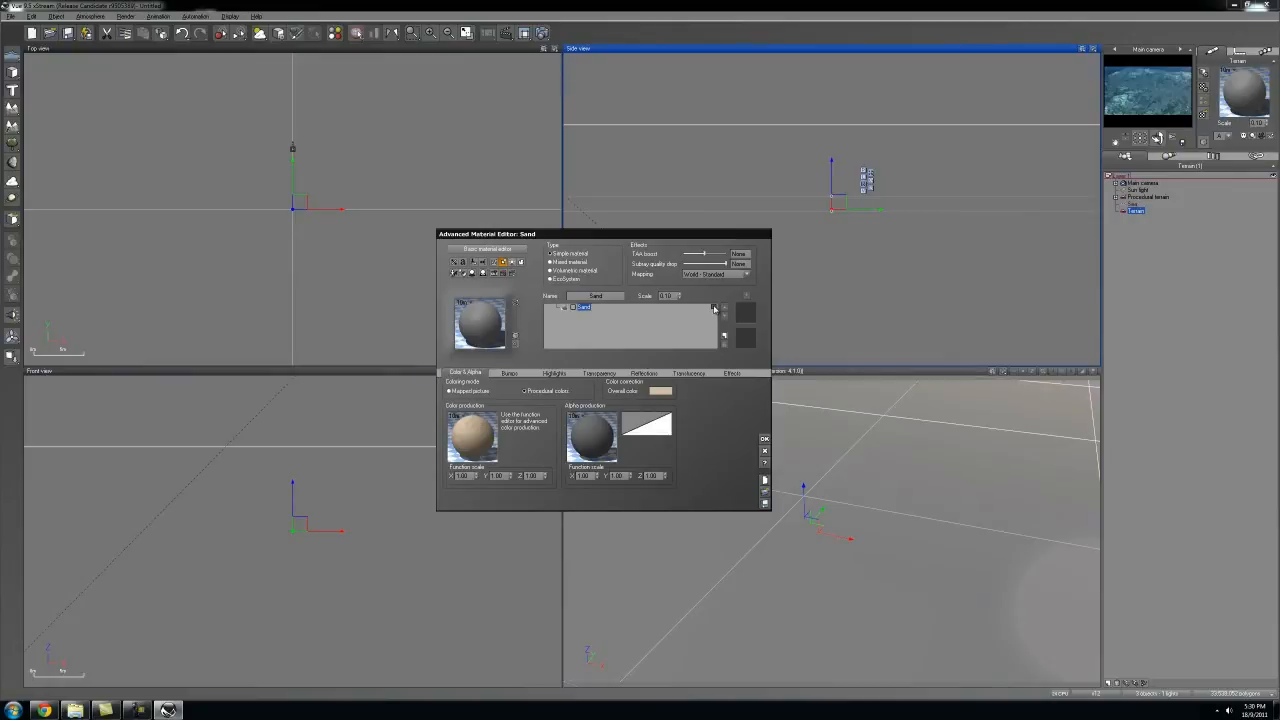
pyautogui.click(766, 442)
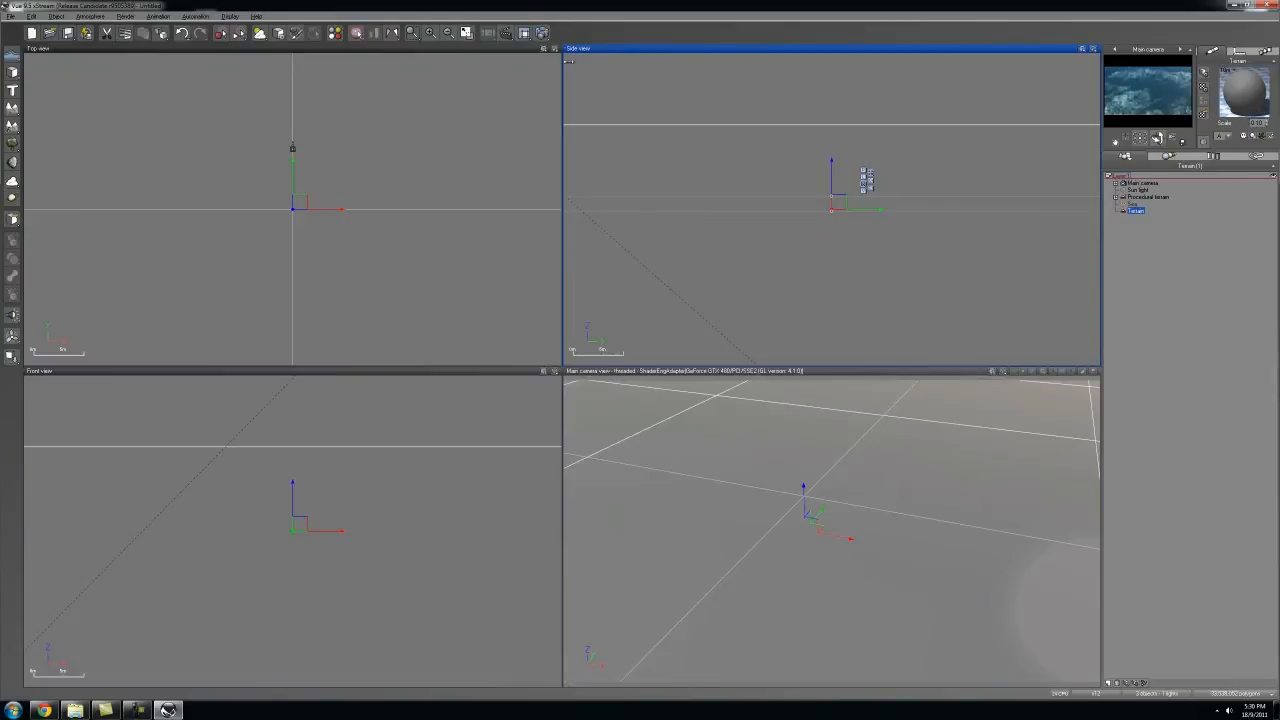
pyautogui.press('F9')
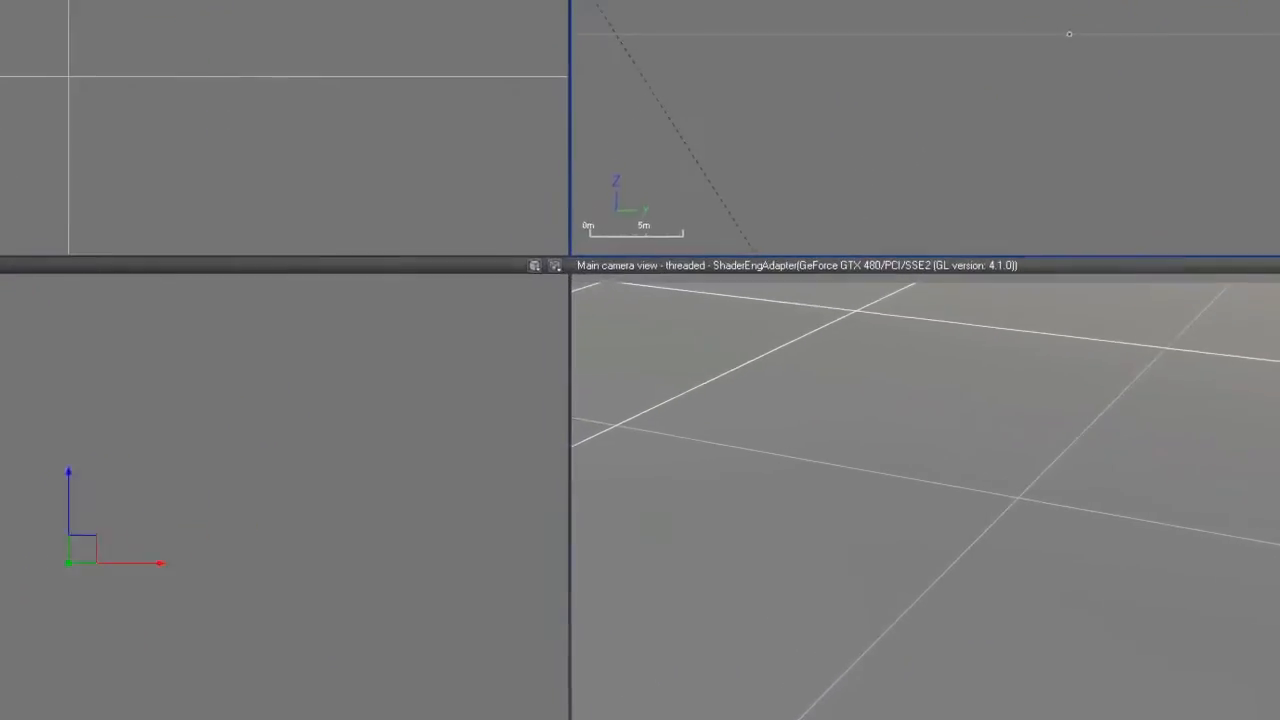
# Step: Darken the Old Rock layer's overall colour by lowering its luminance in the mixed material
pyautogui.doubleClick(1244, 100)
pyautogui.click(638, 134)
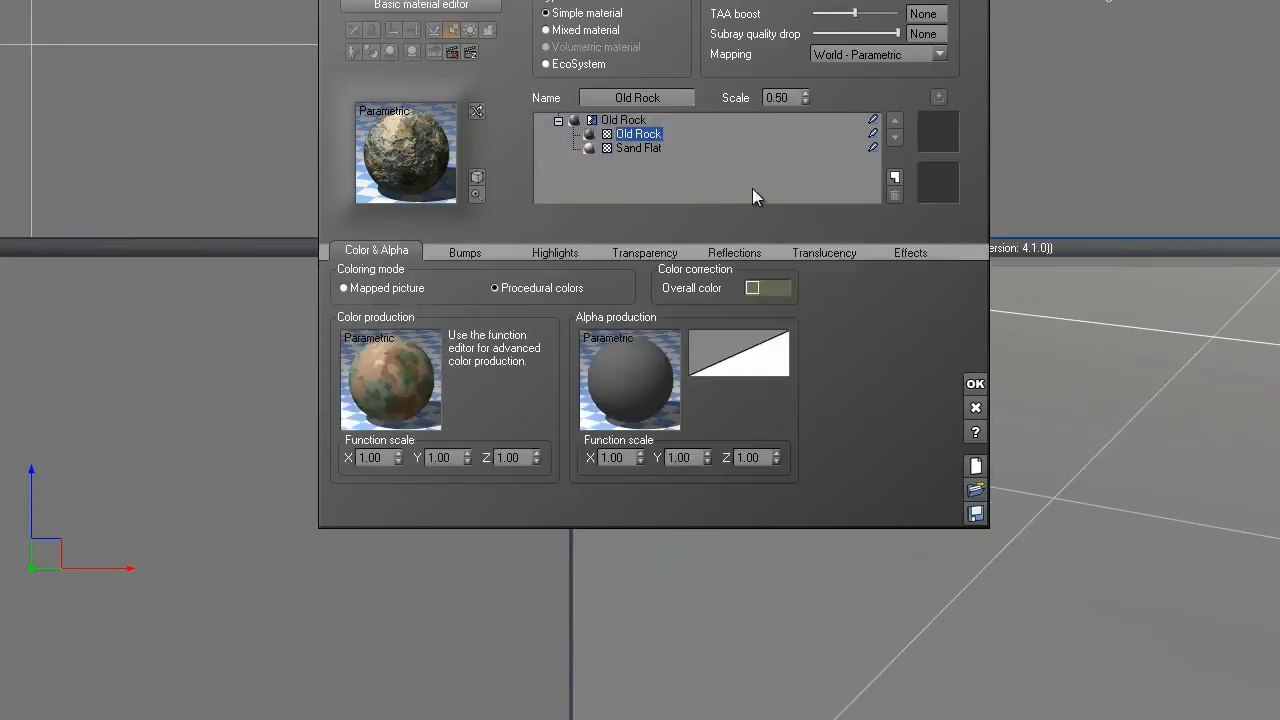
pyautogui.rightClick(773, 290)
pyautogui.click(812, 301)
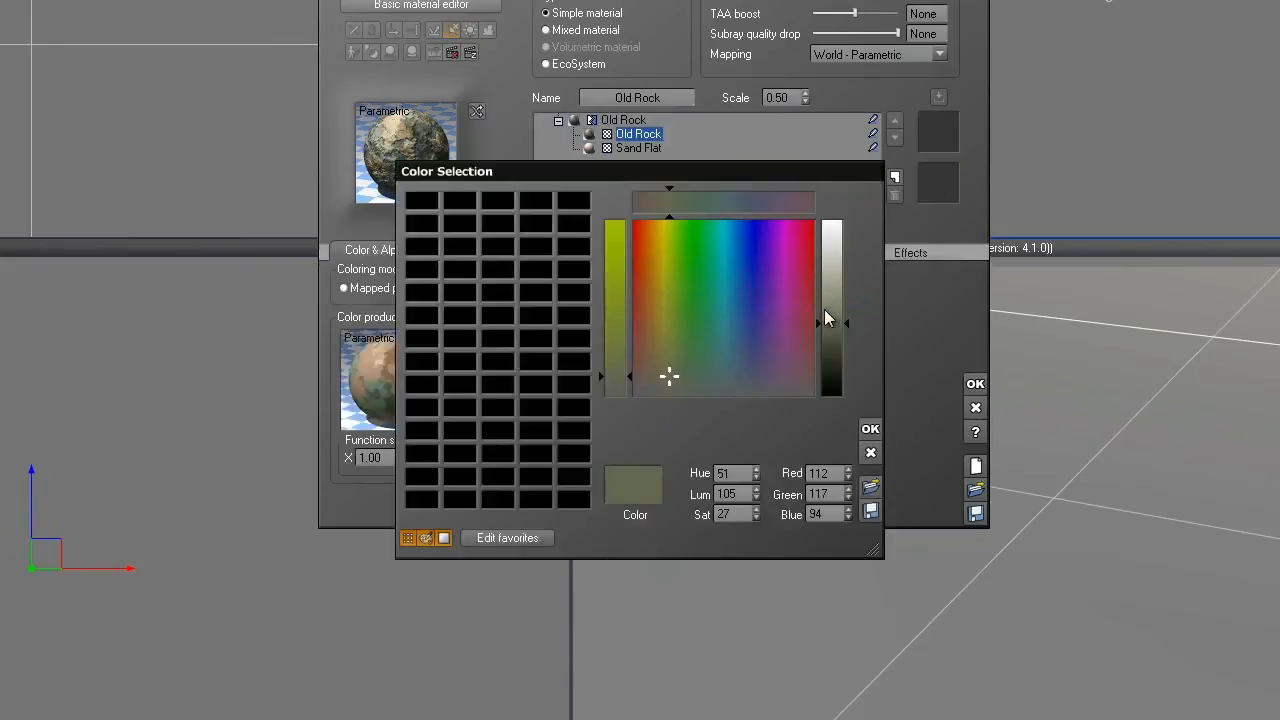
pyautogui.click(836, 368)
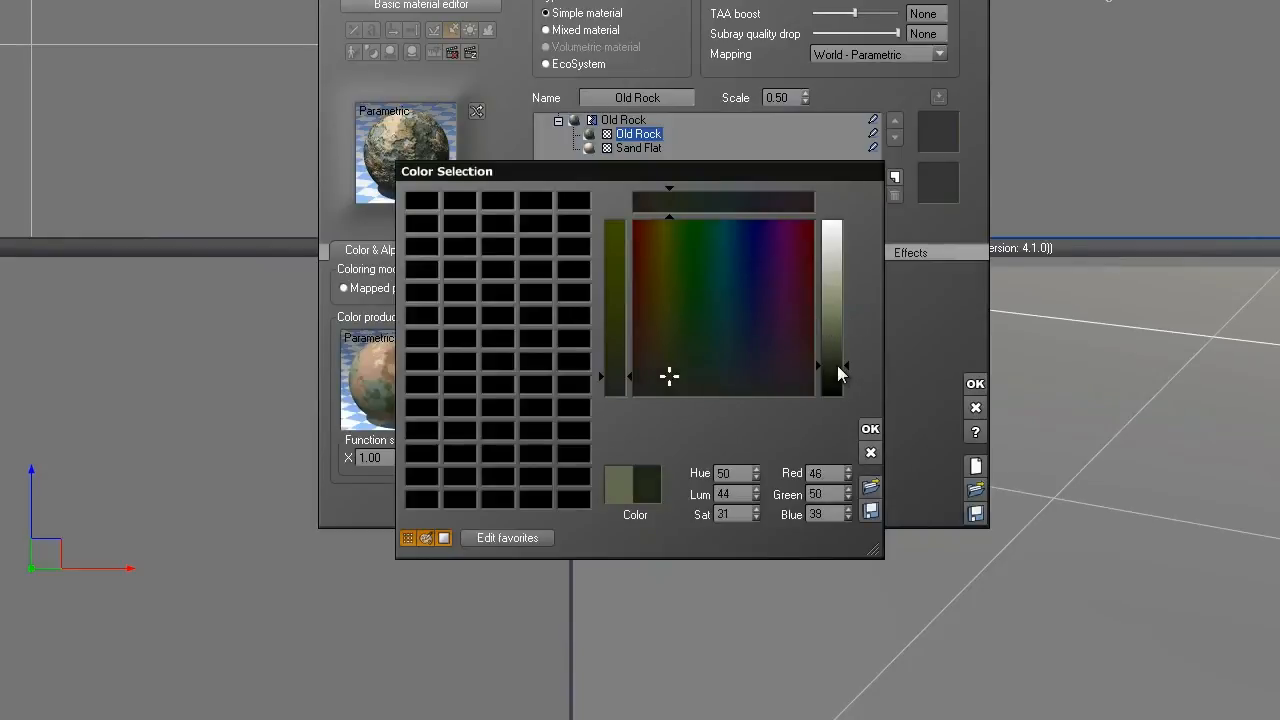
pyautogui.click(870, 428)
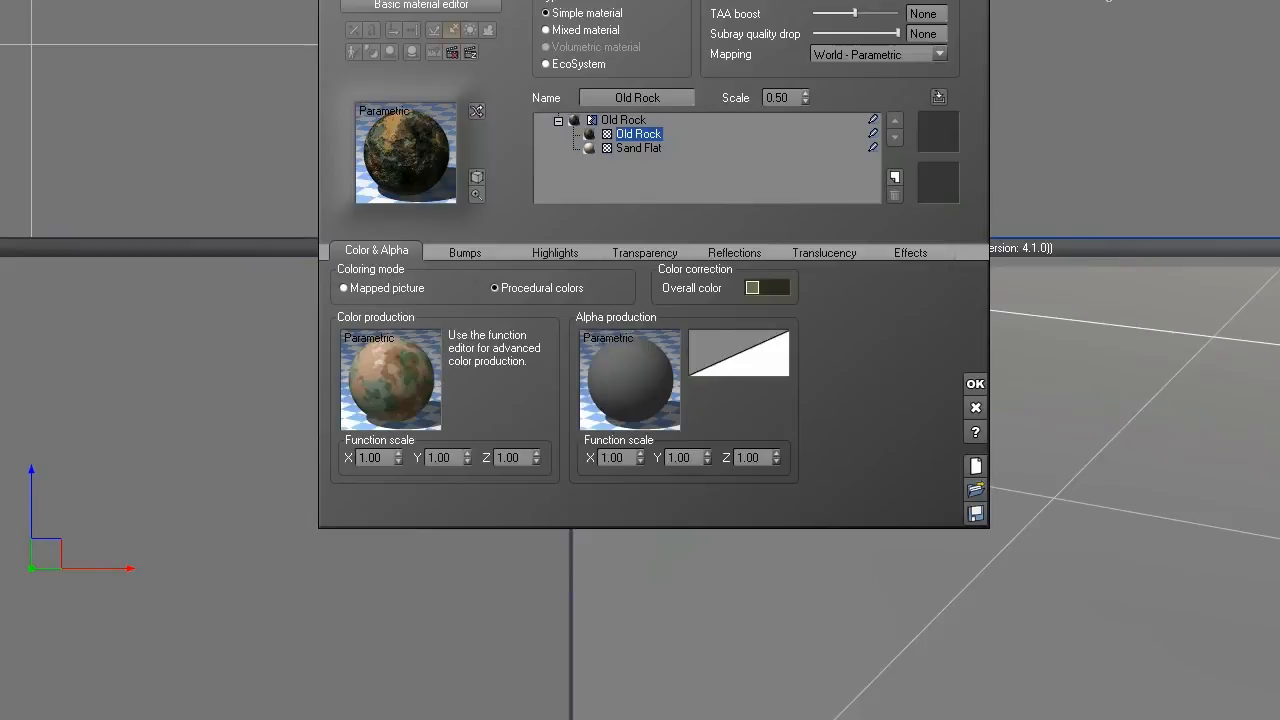
pyautogui.click(468, 252)
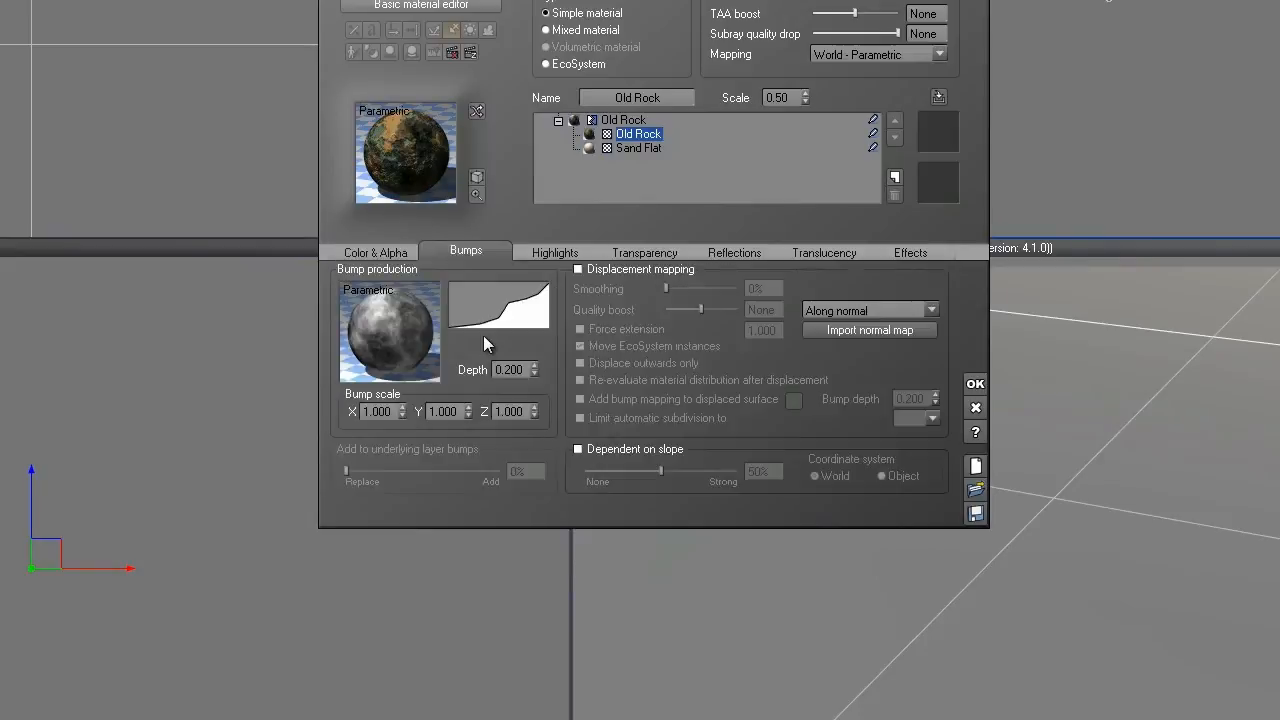
pyautogui.click(384, 250)
# Step: Raise the Sand Flat layer's overall colour to near-white, apply the material, and select Terrain
pyautogui.click(640, 148)
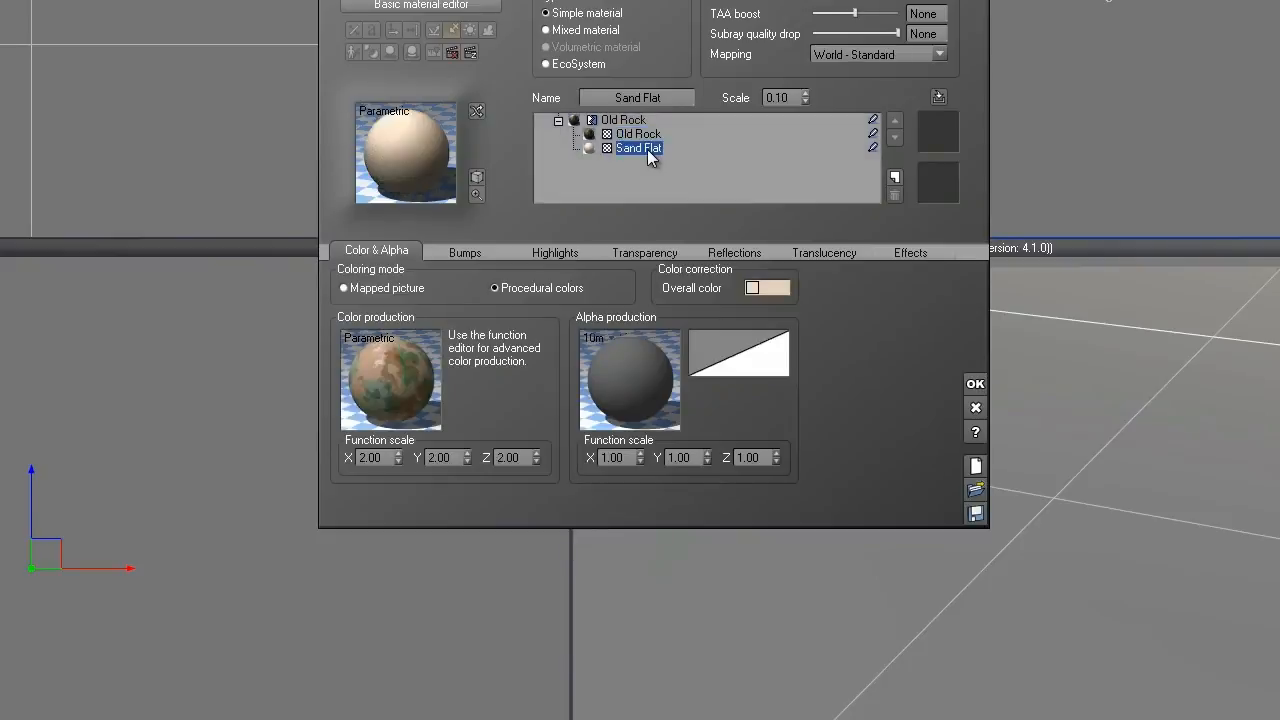
pyautogui.rightClick(780, 288)
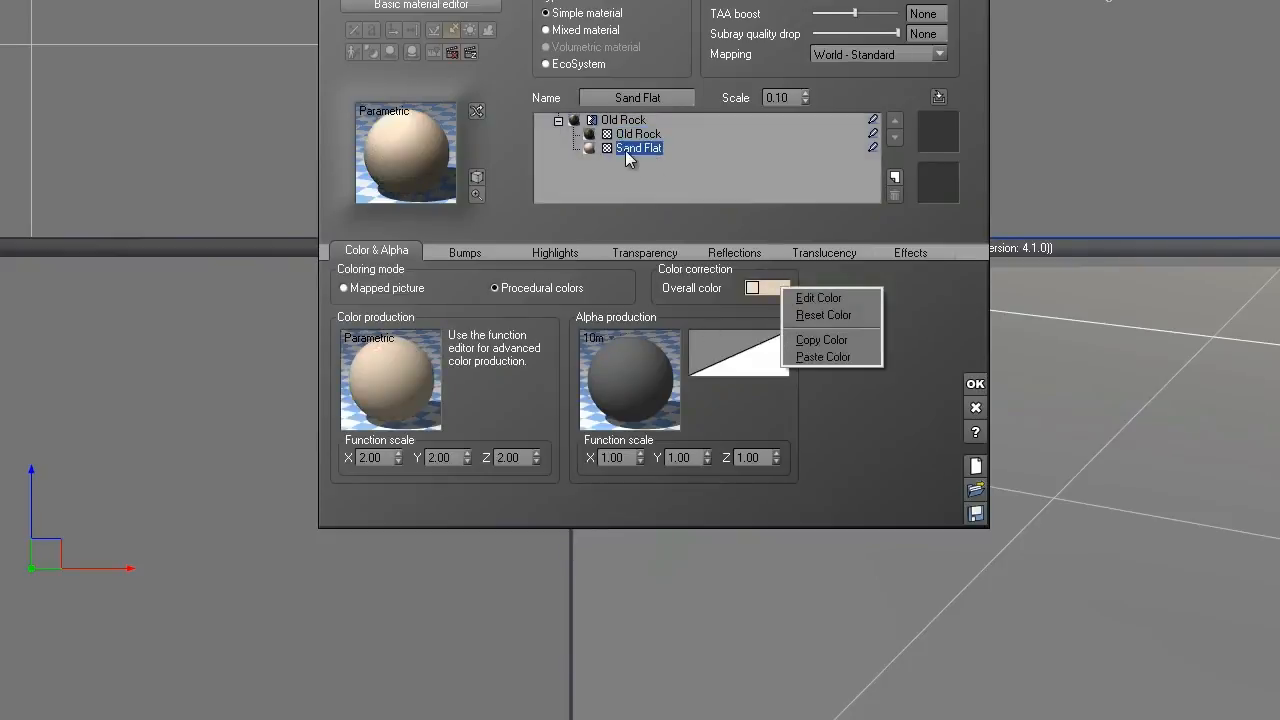
pyautogui.click(818, 298)
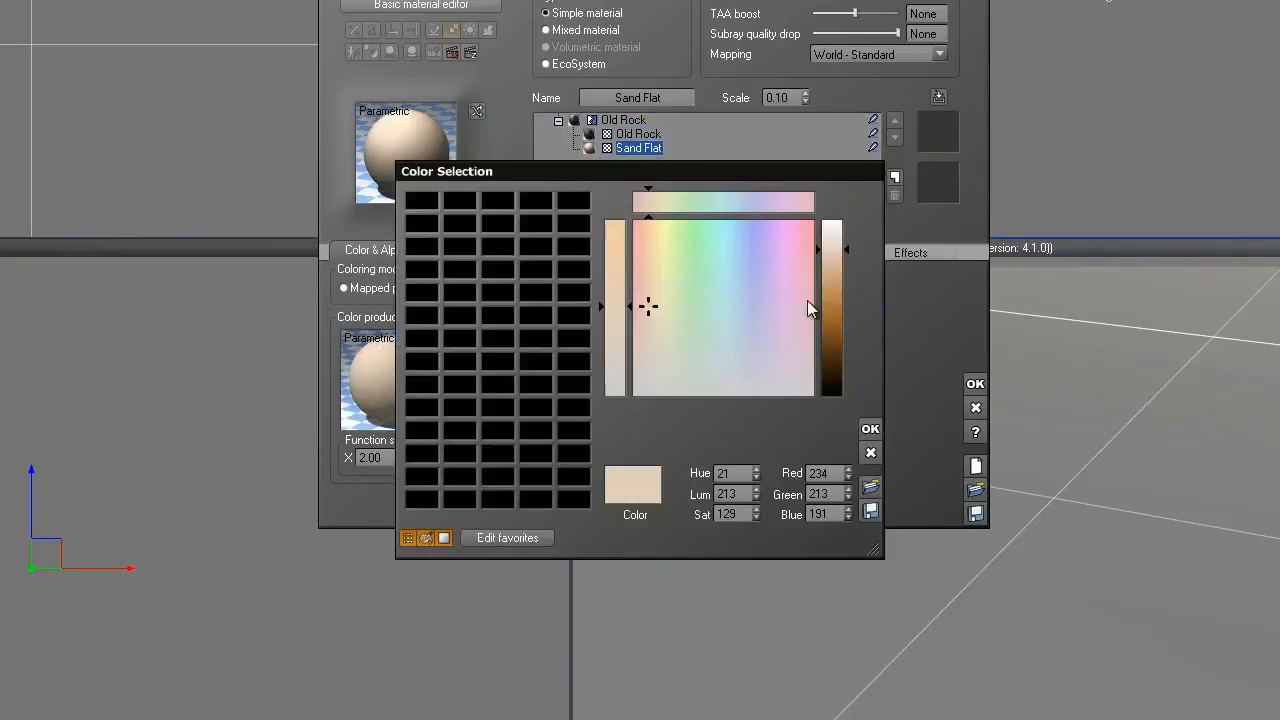
pyautogui.moveTo(838, 254); pyautogui.dragTo(842, 225)
pyautogui.click(612, 334)
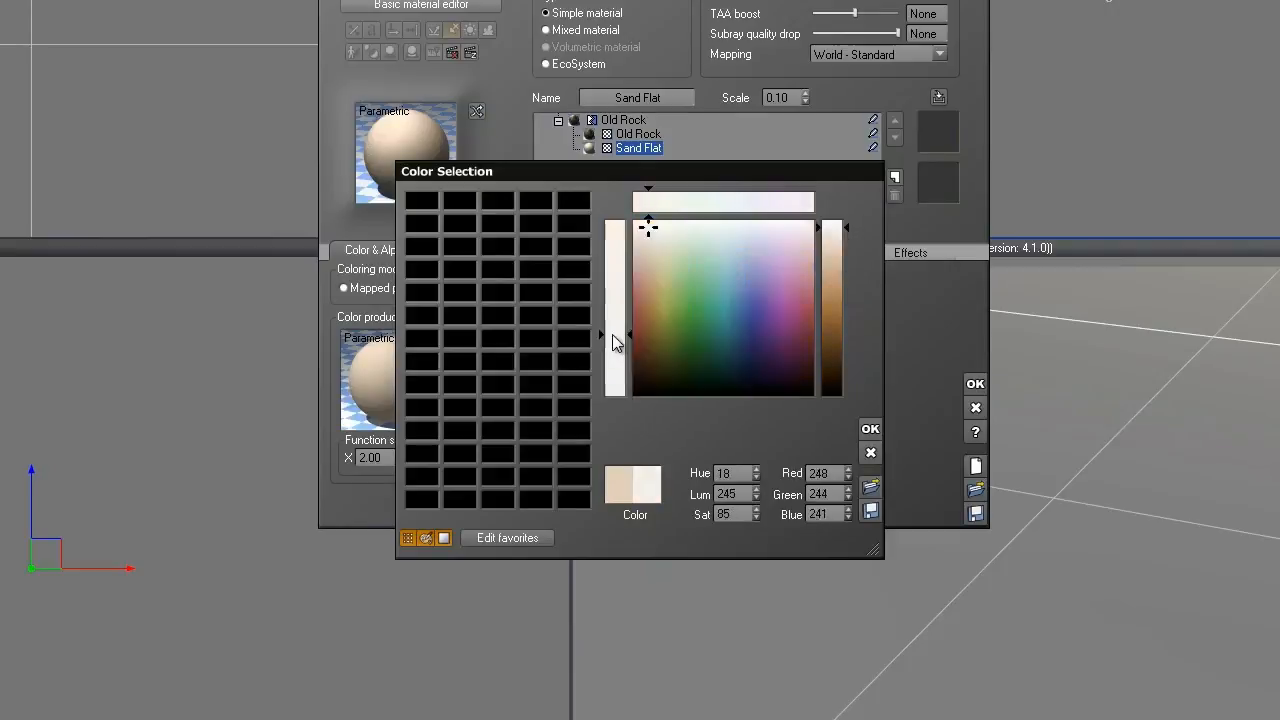
pyautogui.click(871, 430)
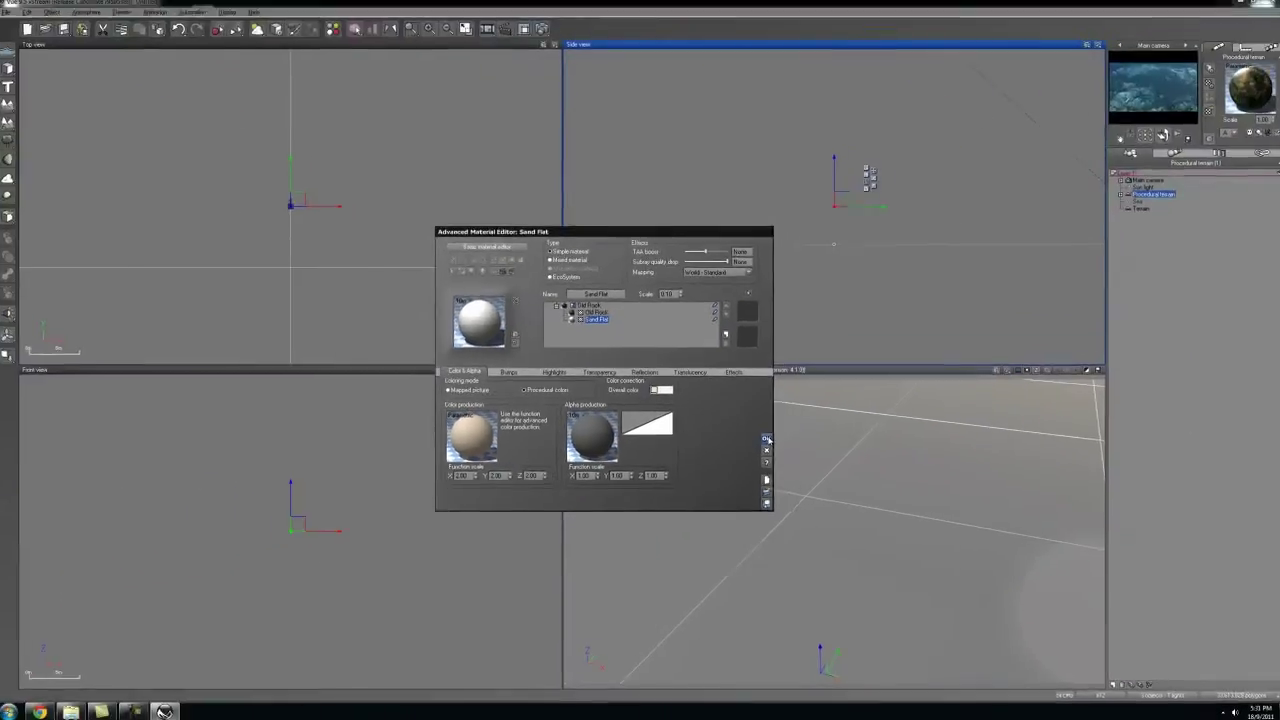
pyautogui.click(975, 384)
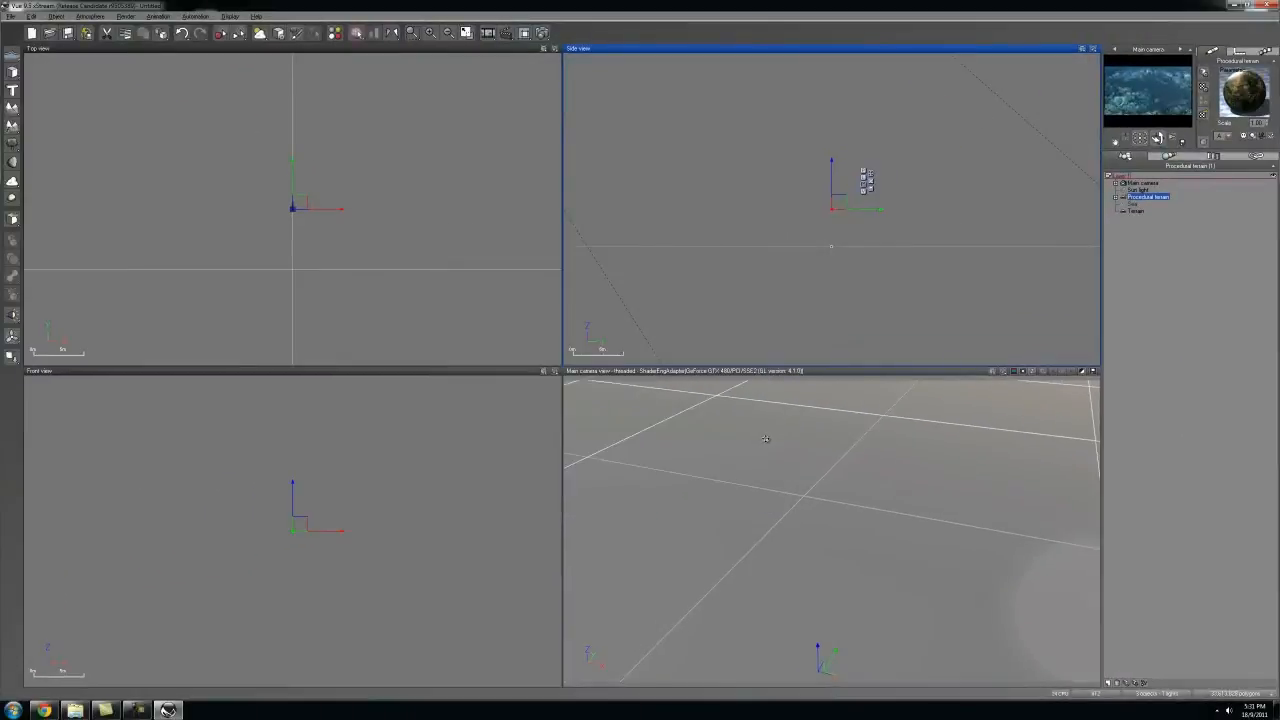
pyautogui.click(1138, 211)
# Step: Lighten the dune Terrain's Sand overall colour to almost white and apply it
pyautogui.doubleClick(1255, 95)
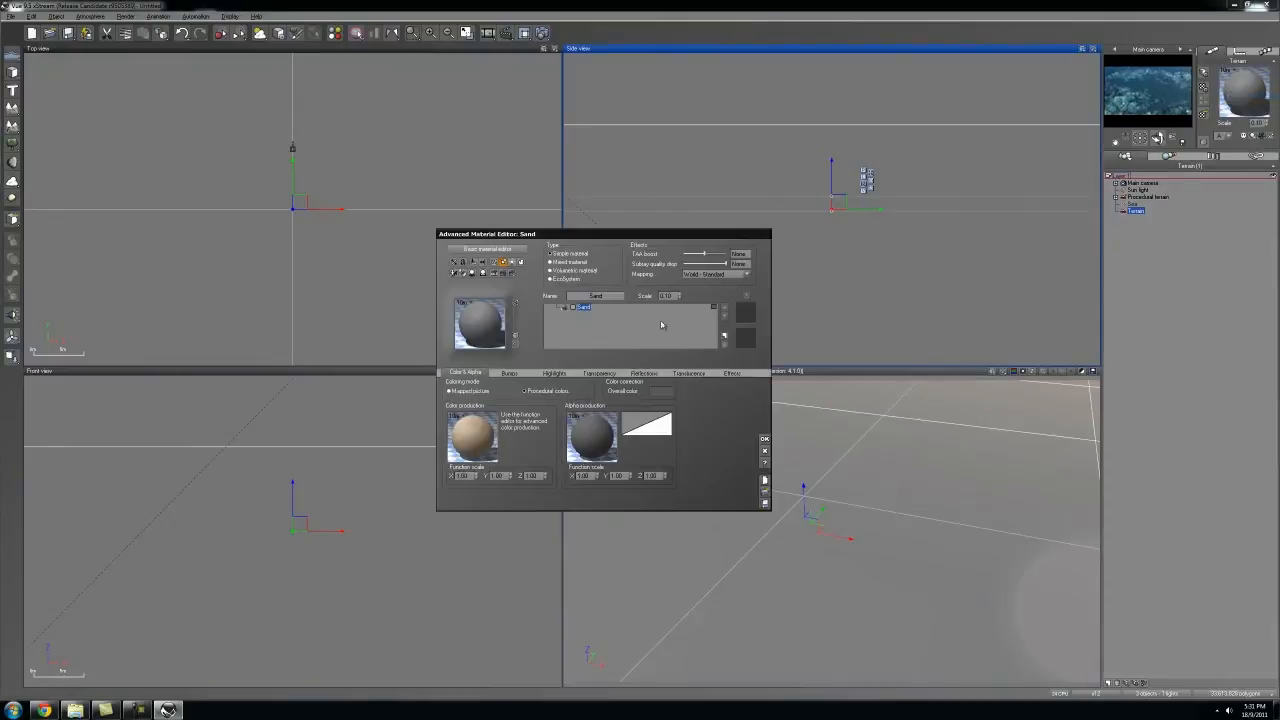
pyautogui.click(515, 375)
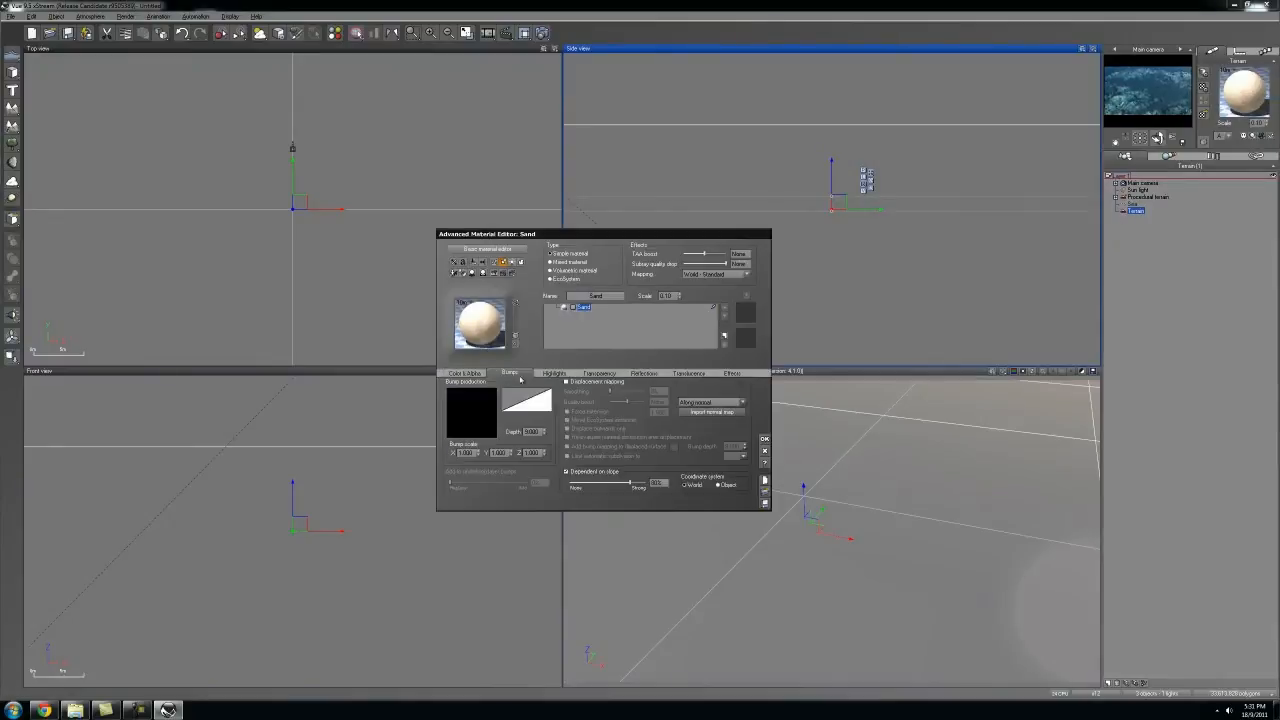
pyautogui.click(660, 390)
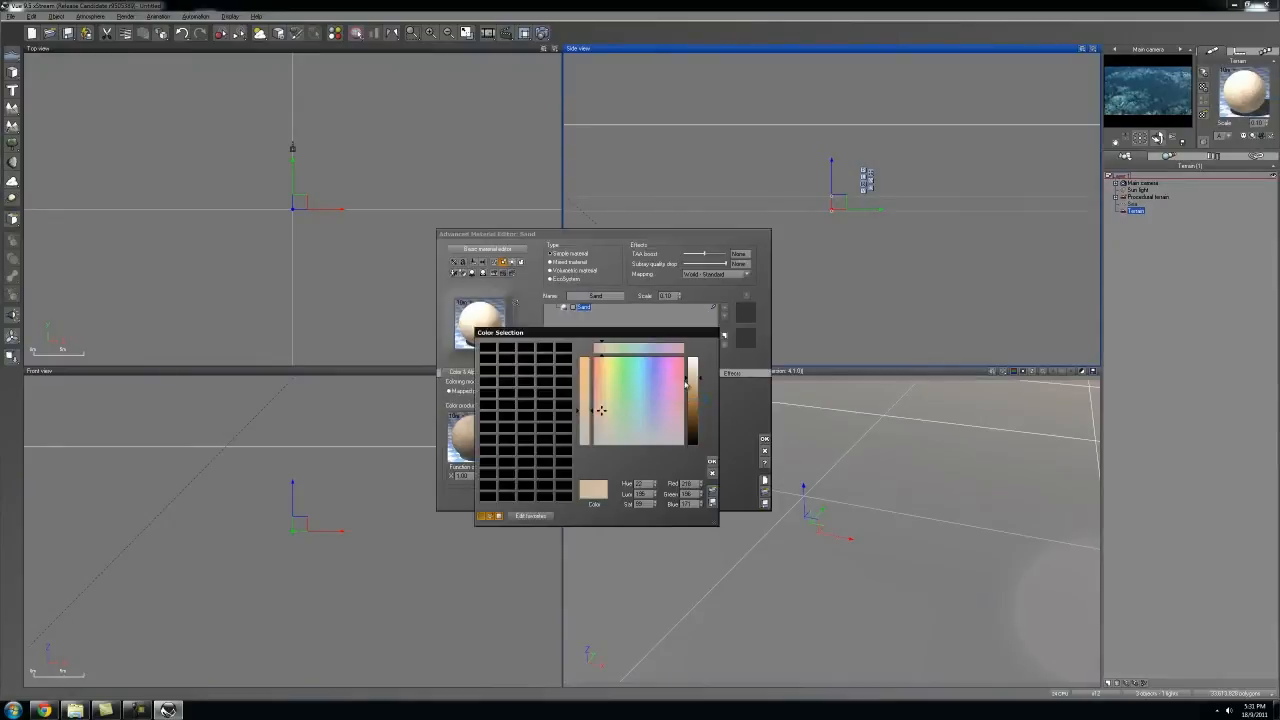
pyautogui.moveTo(689, 381); pyautogui.dragTo(692, 367)
pyautogui.click(711, 463)
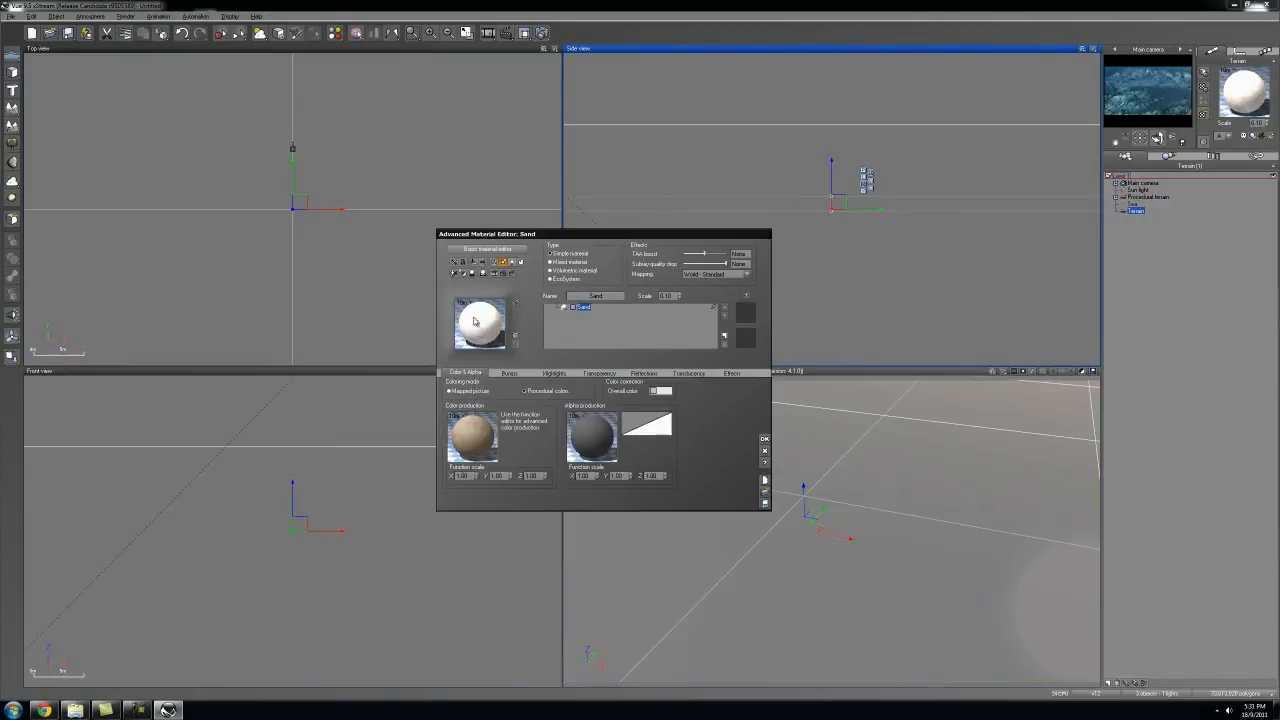
pyautogui.click(764, 439)
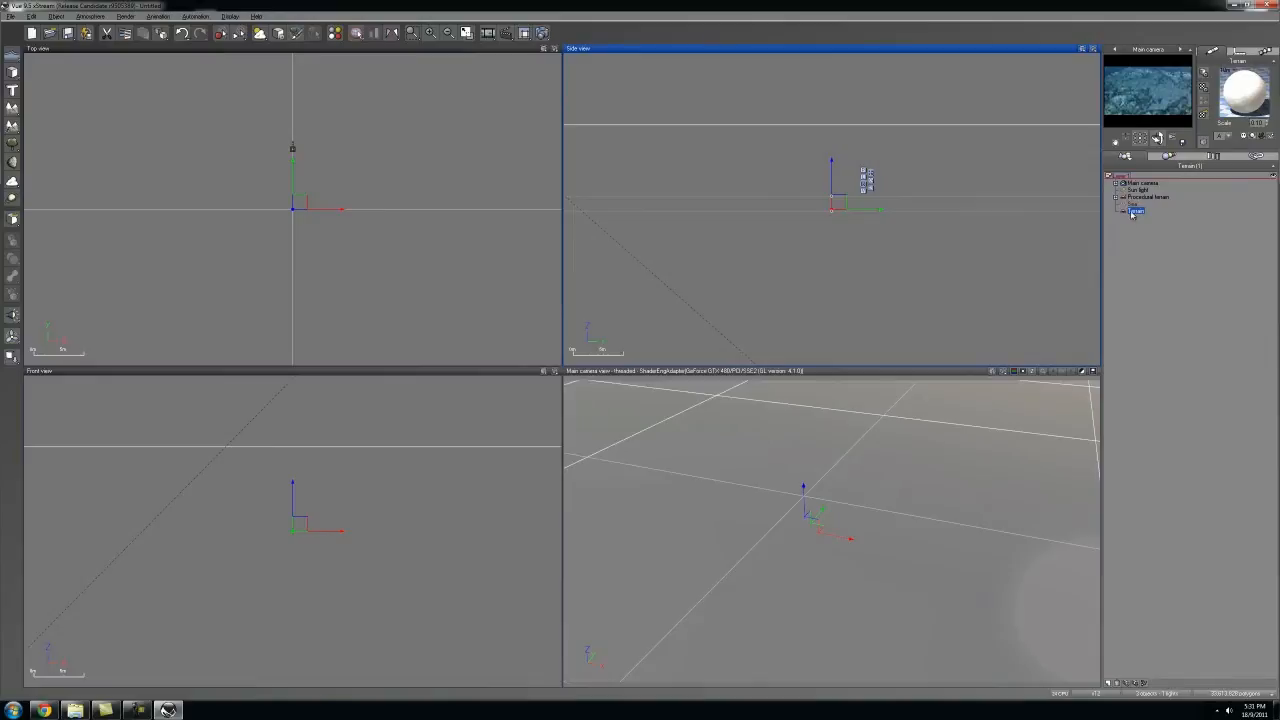
# Step: Add a water surface with 71% wave agitation, then pan and tilt the camera across the terrain
pyautogui.click(12, 197)
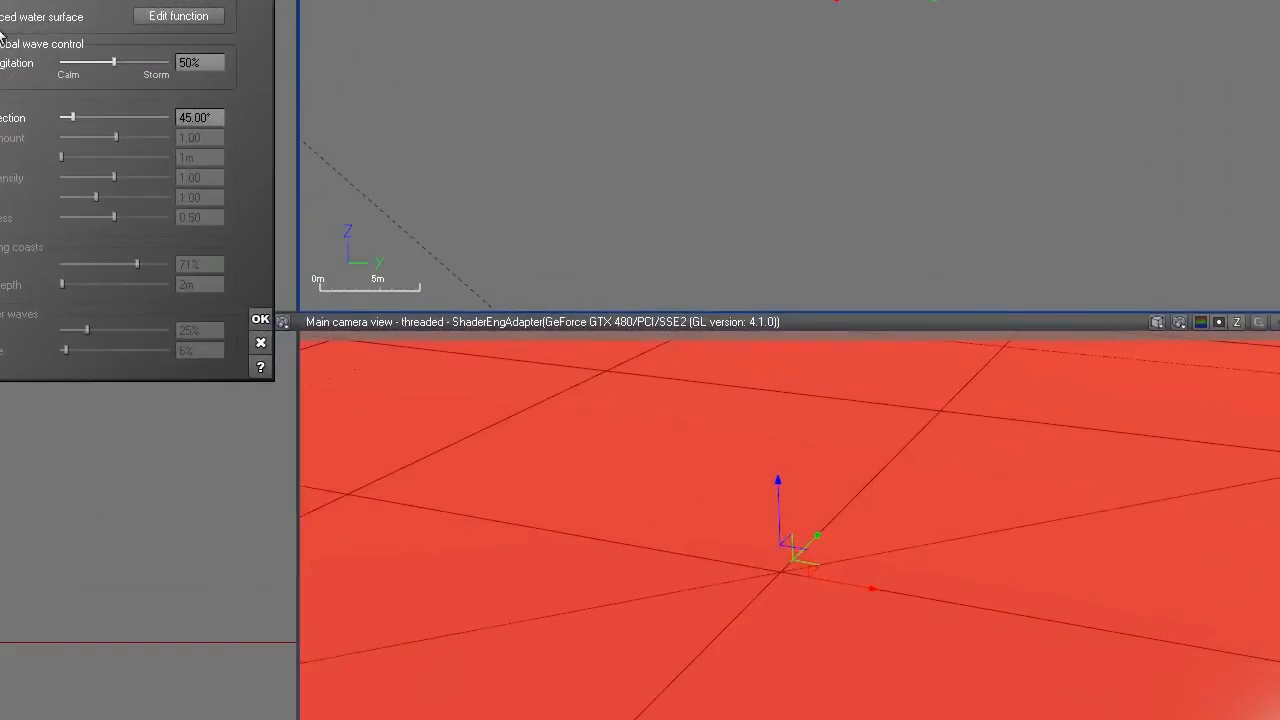
pyautogui.moveTo(116, 62)
pyautogui.mouseDown()
pyautogui.moveTo(139, 68)
pyautogui.moveTo(128, 67)
pyautogui.mouseUp()
pyautogui.click(260, 320)
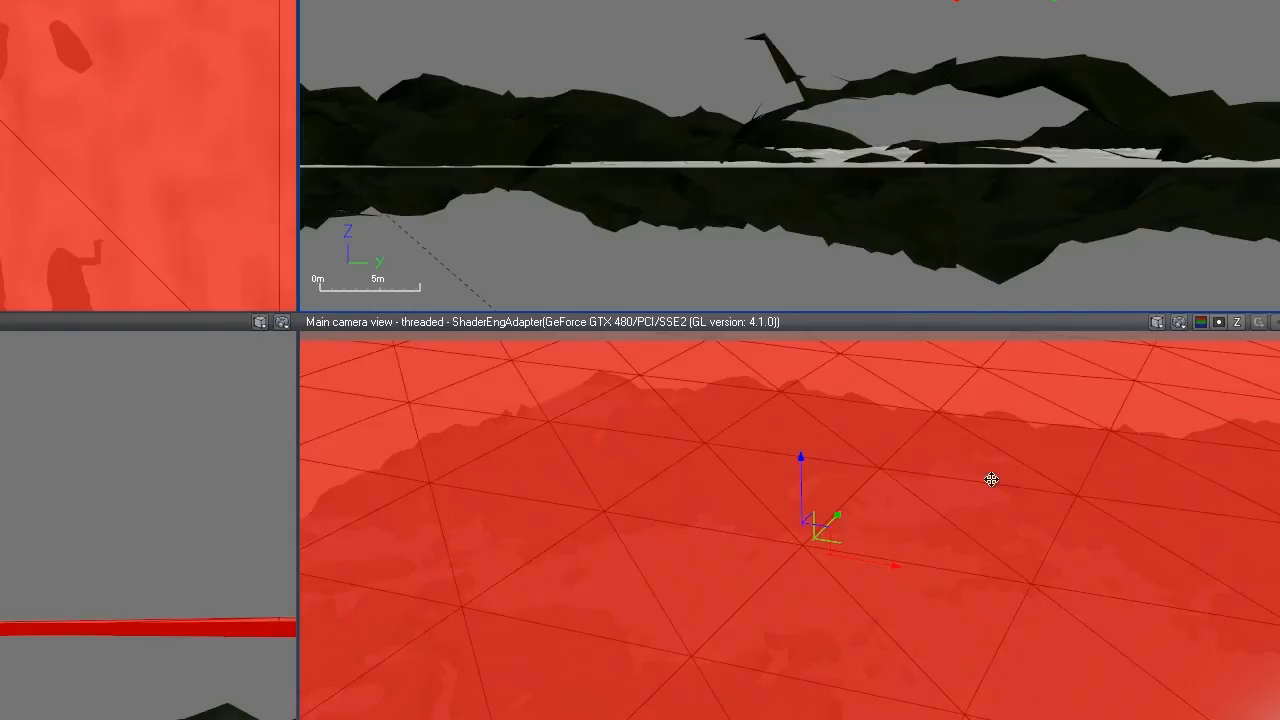
pyautogui.moveTo(1070, 559)
pyautogui.mouseDown()
pyautogui.moveTo(1016, 561)
pyautogui.moveTo(1057, 571)
pyautogui.moveTo(945, 453)
pyautogui.mouseUp()
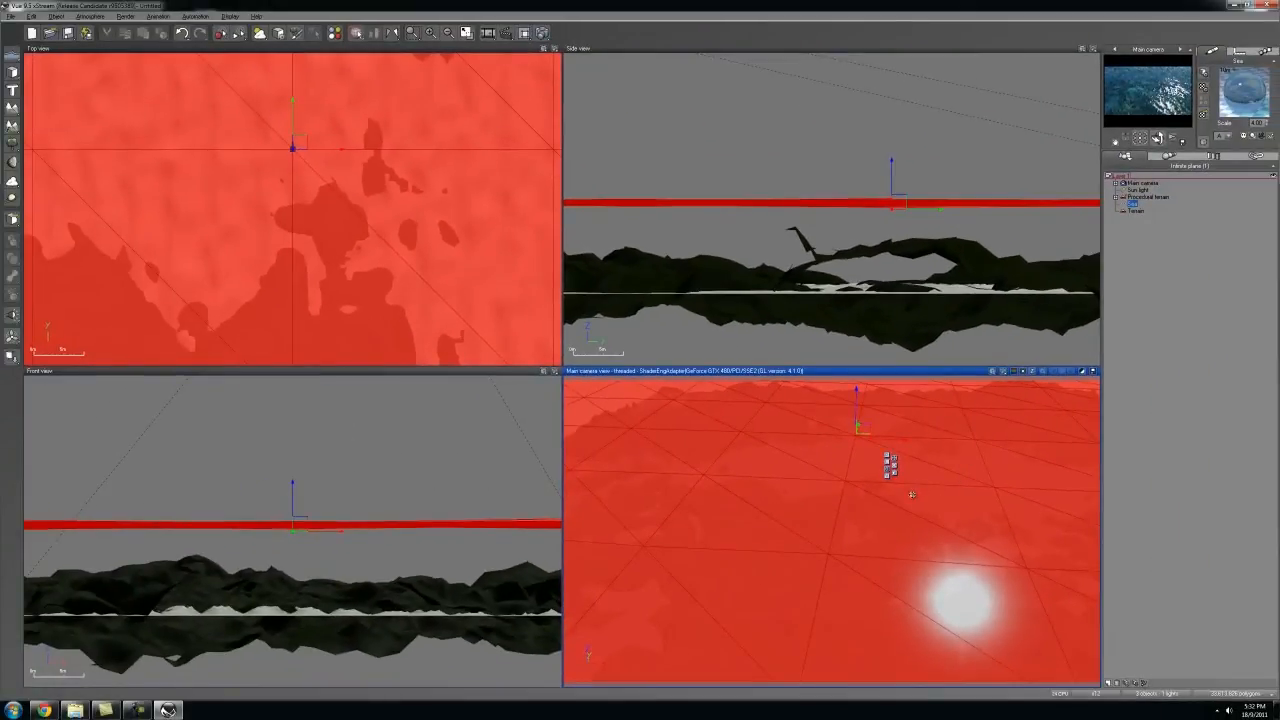
pyautogui.moveTo(897, 552)
pyautogui.mouseDown()
pyautogui.moveTo(895, 531)
pyautogui.moveTo(863, 540)
pyautogui.moveTo(905, 516)
pyautogui.moveTo(910, 531)
pyautogui.mouseUp()
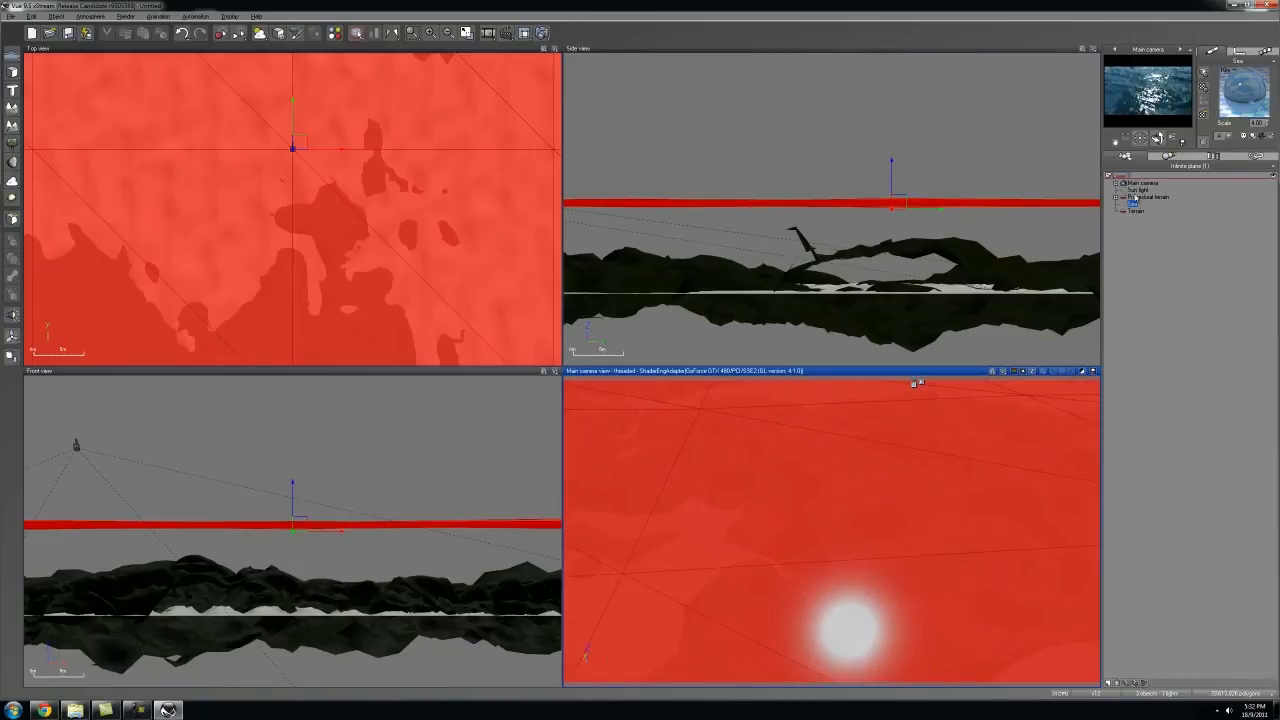
# Step: Shift the Sun light slightly in Top view and tilt the main camera down onto the terrain
pyautogui.click(1138, 190)
pyautogui.click(340, 193)
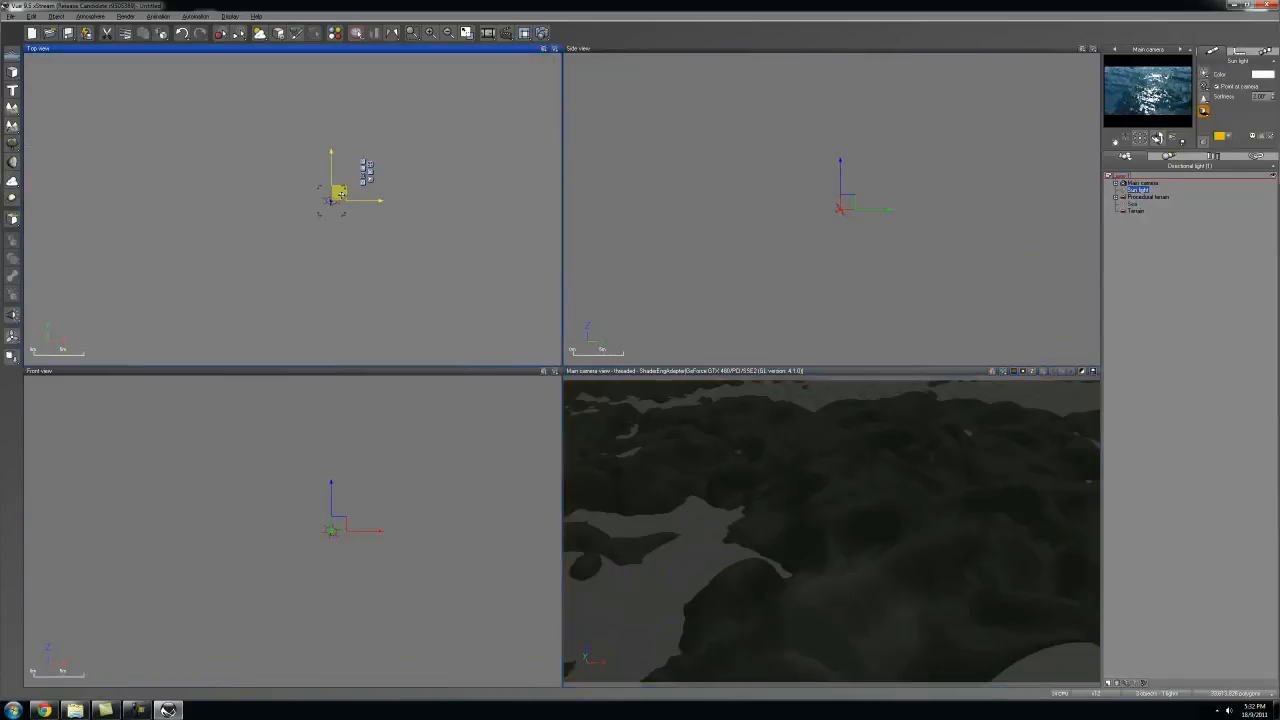
pyautogui.moveTo(340, 193)
pyautogui.mouseDown()
pyautogui.moveTo(398, 227)
pyautogui.moveTo(422, 263)
pyautogui.moveTo(467, 207)
pyautogui.mouseUp()
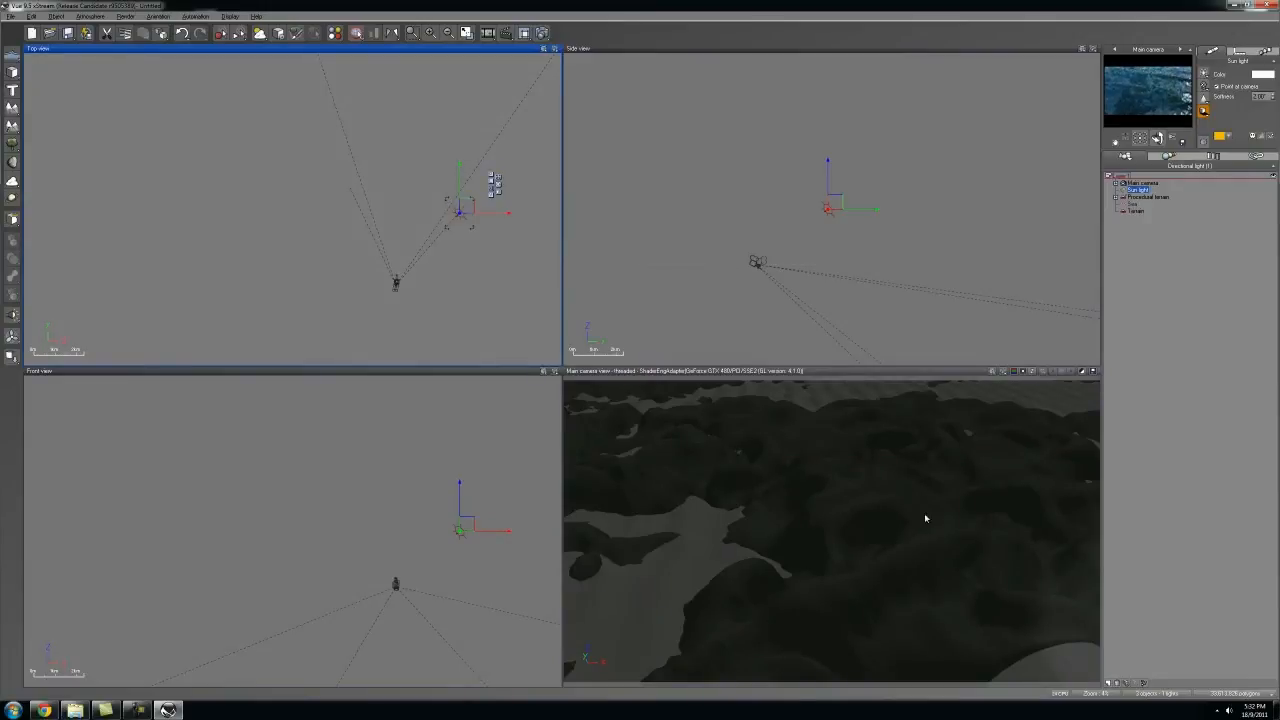
pyautogui.scroll(-3, 884, 504)
pyautogui.scroll(-3, 886, 515)
pyautogui.scroll(-3, 897, 520)
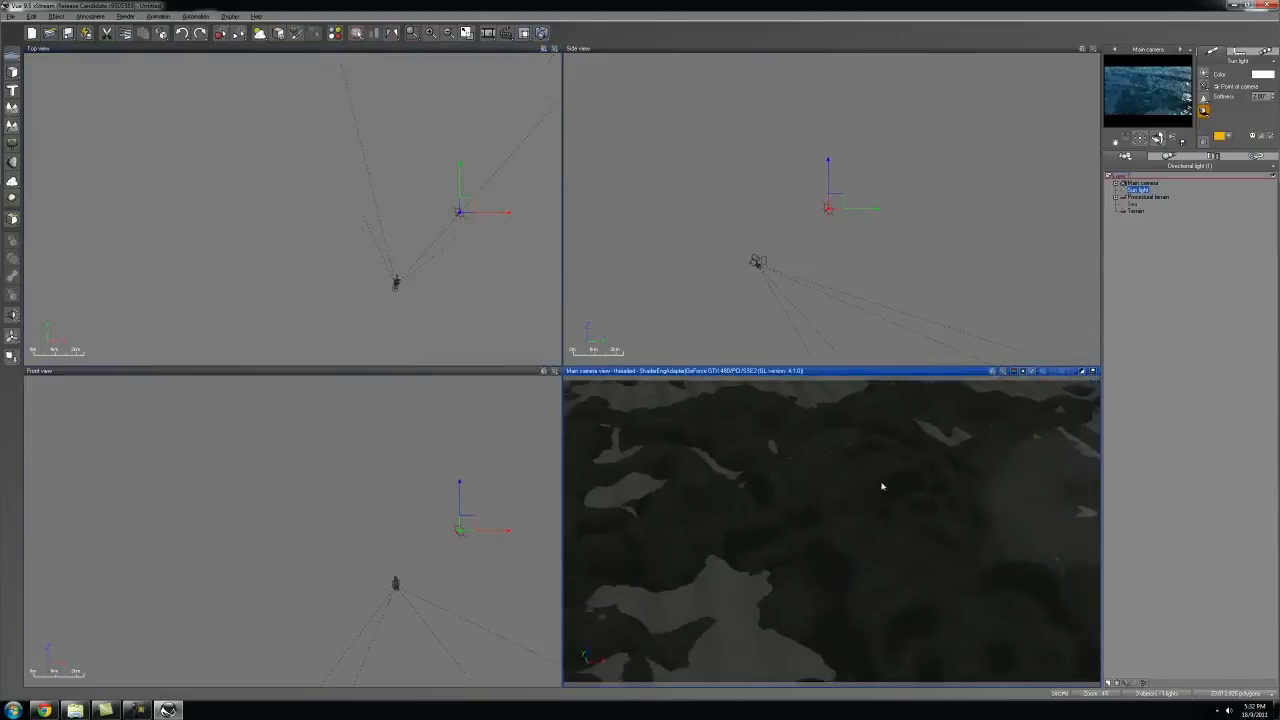
pyautogui.scroll(-3, 897, 494)
pyautogui.scroll(3, 892, 493)
pyautogui.scroll(3, 894, 491)
pyautogui.scroll(2, 894, 520)
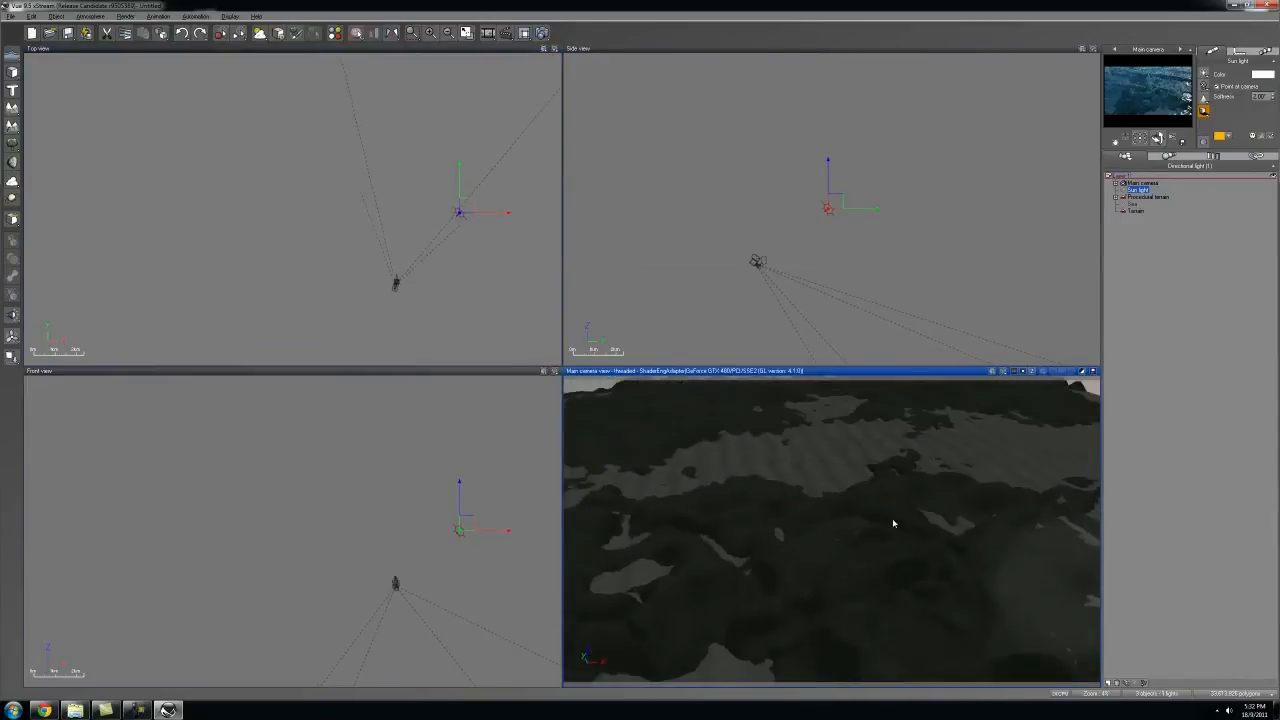
pyautogui.scroll(2, 891, 521)
pyautogui.moveTo(891, 521); pyautogui.dragTo(891, 506)
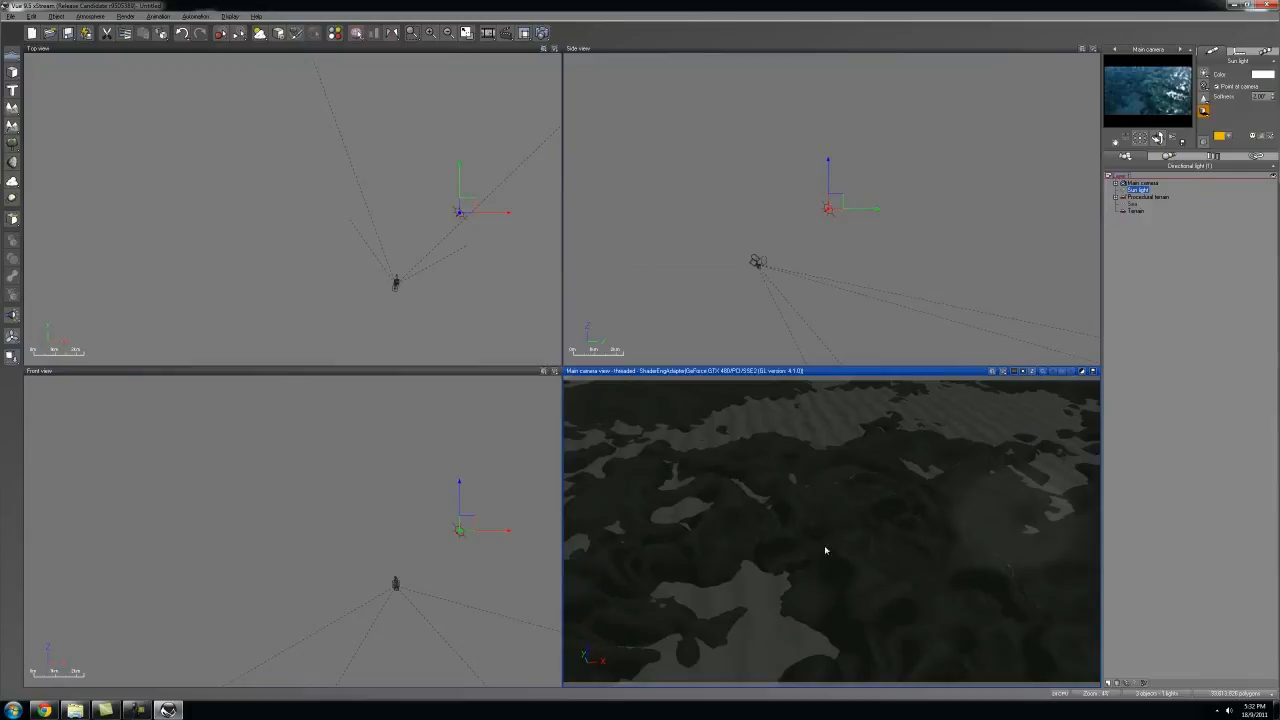
# Step: Bring up the sea's Default water material with its Transparency settings shown
pyautogui.click(1135, 207)
pyautogui.rightClick(1230, 92)
pyautogui.click(1225, 110)
pyautogui.click(320, 186)
pyautogui.click(342, 290)
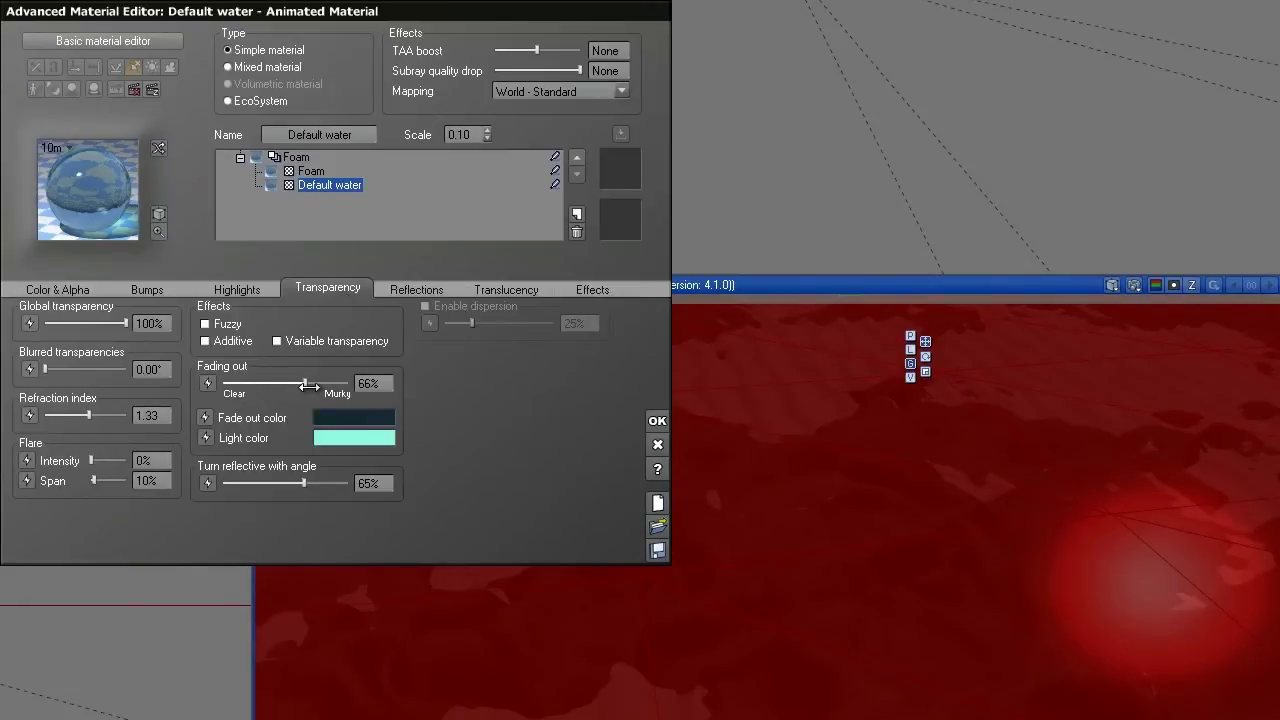
# Step: Set the water's Fading out to 62% and Turn reflective with angle to 51%, and confirm
pyautogui.moveTo(228, 381); pyautogui.dragTo(220, 381)
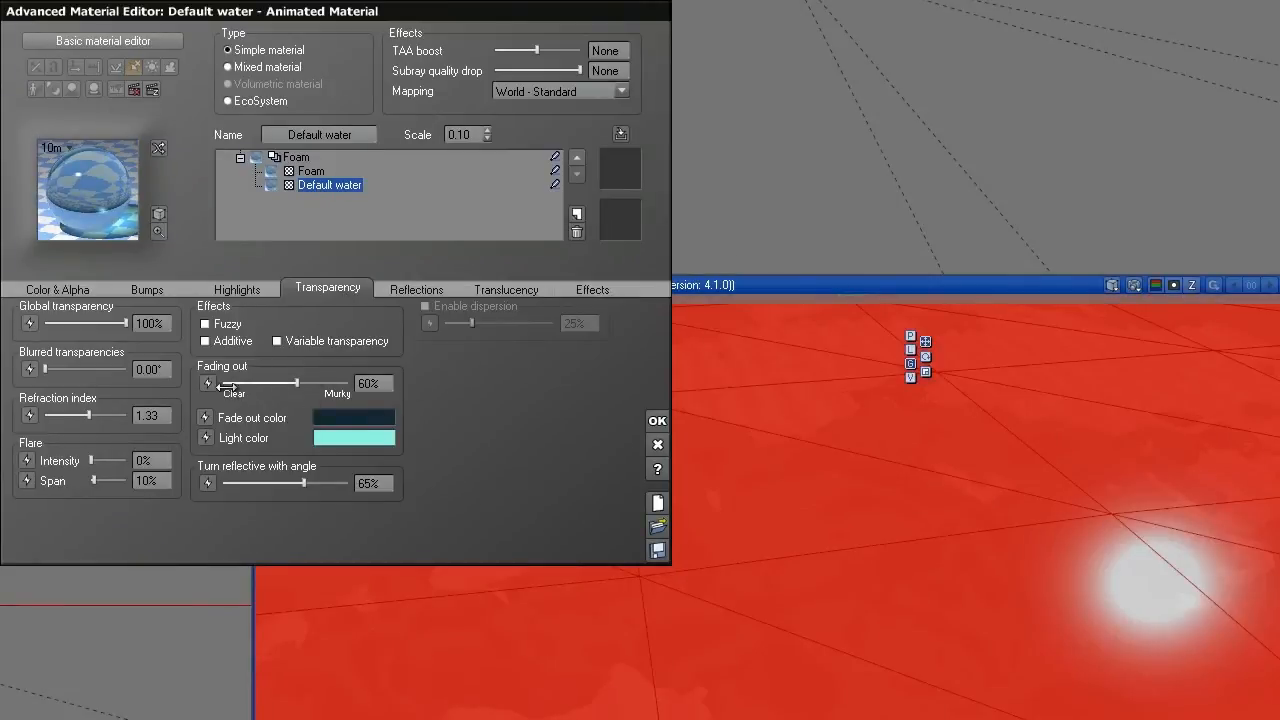
pyautogui.moveTo(297, 383); pyautogui.dragTo(305, 383)
pyautogui.moveTo(322, 483); pyautogui.dragTo(305, 482)
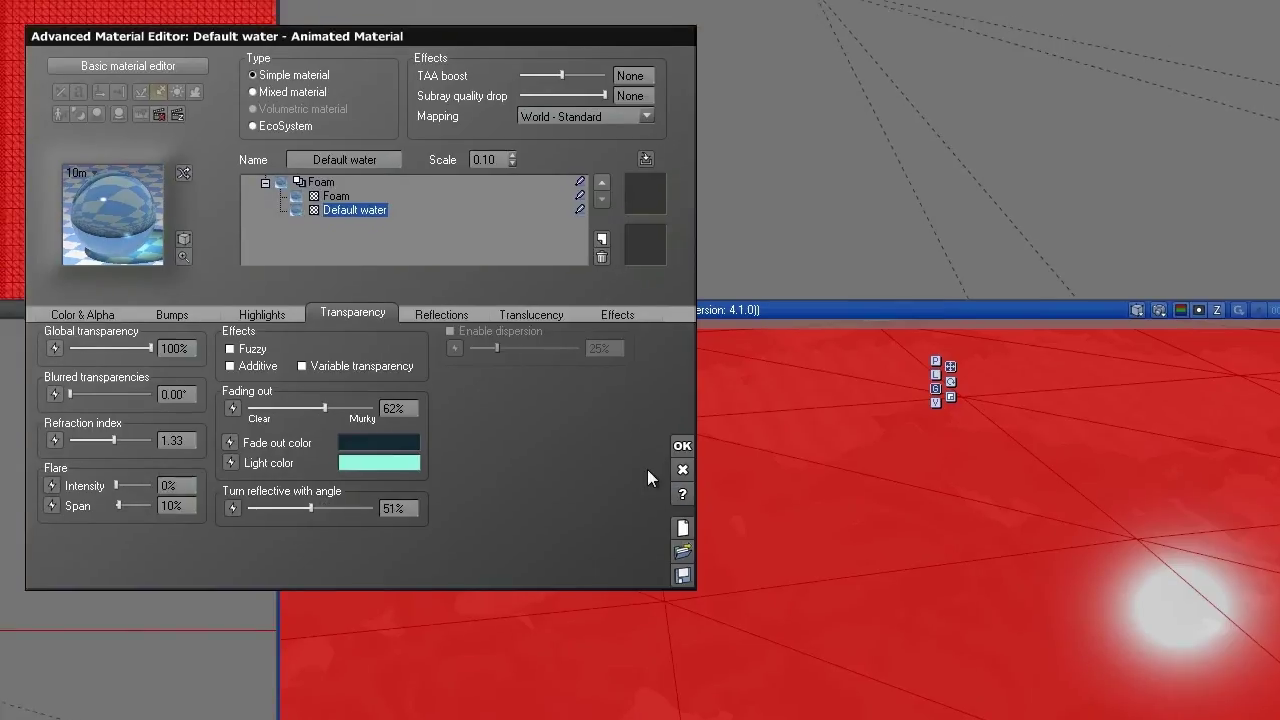
pyautogui.click(657, 420)
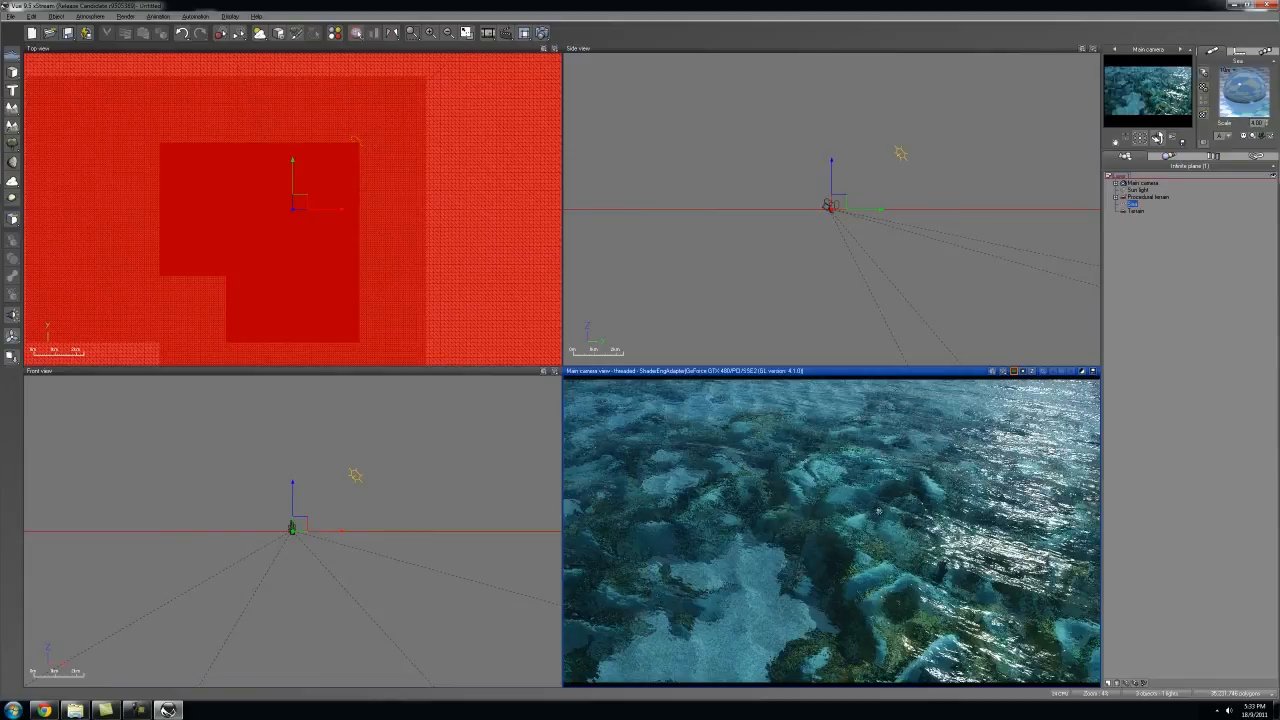
# Step: Flatten the procedural terrain by pulling its bounding-box bottom up in Side view
pyautogui.click(1140, 197)
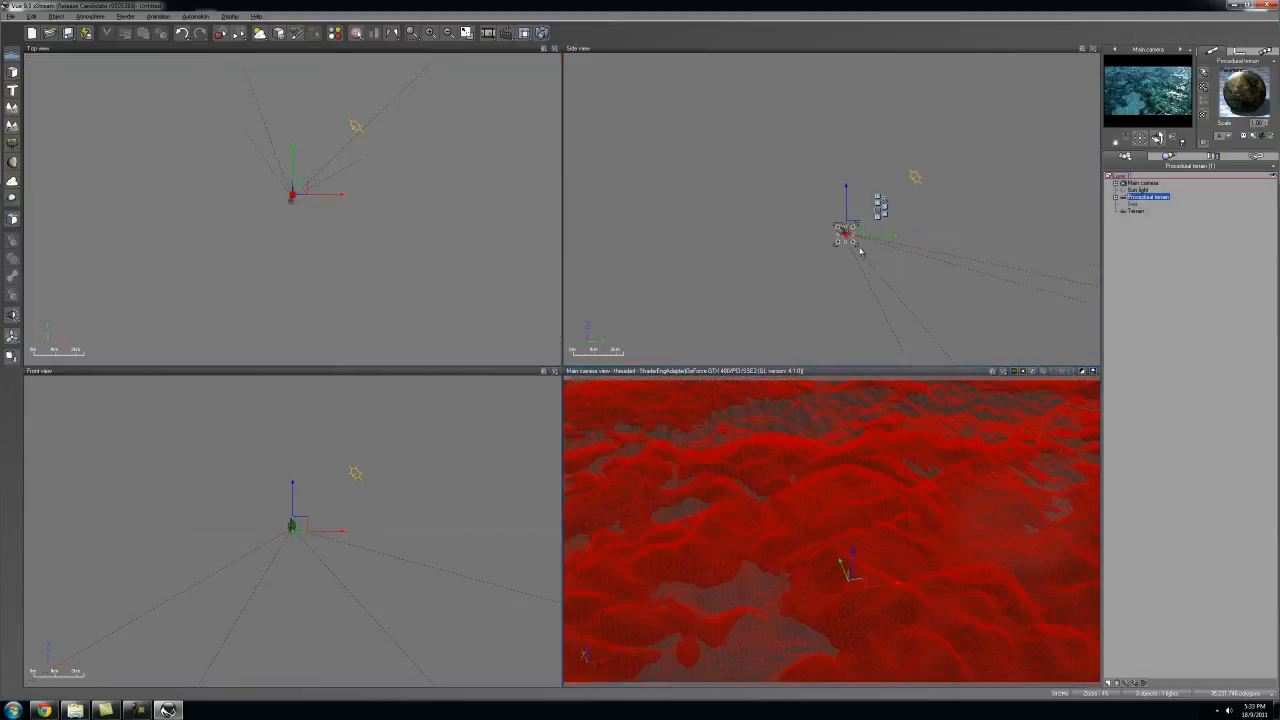
pyautogui.scroll(3, 850, 200)
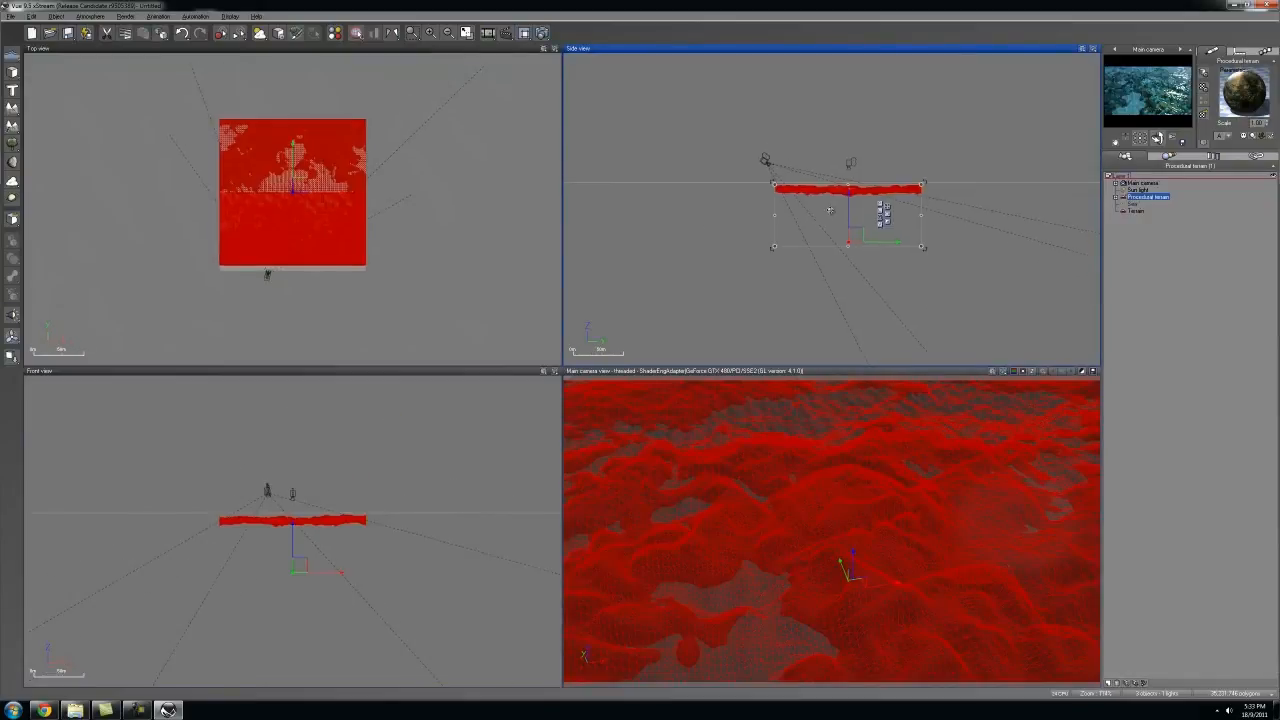
pyautogui.scroll(3, 860, 250)
pyautogui.moveTo(868, 302); pyautogui.dragTo(872, 260)
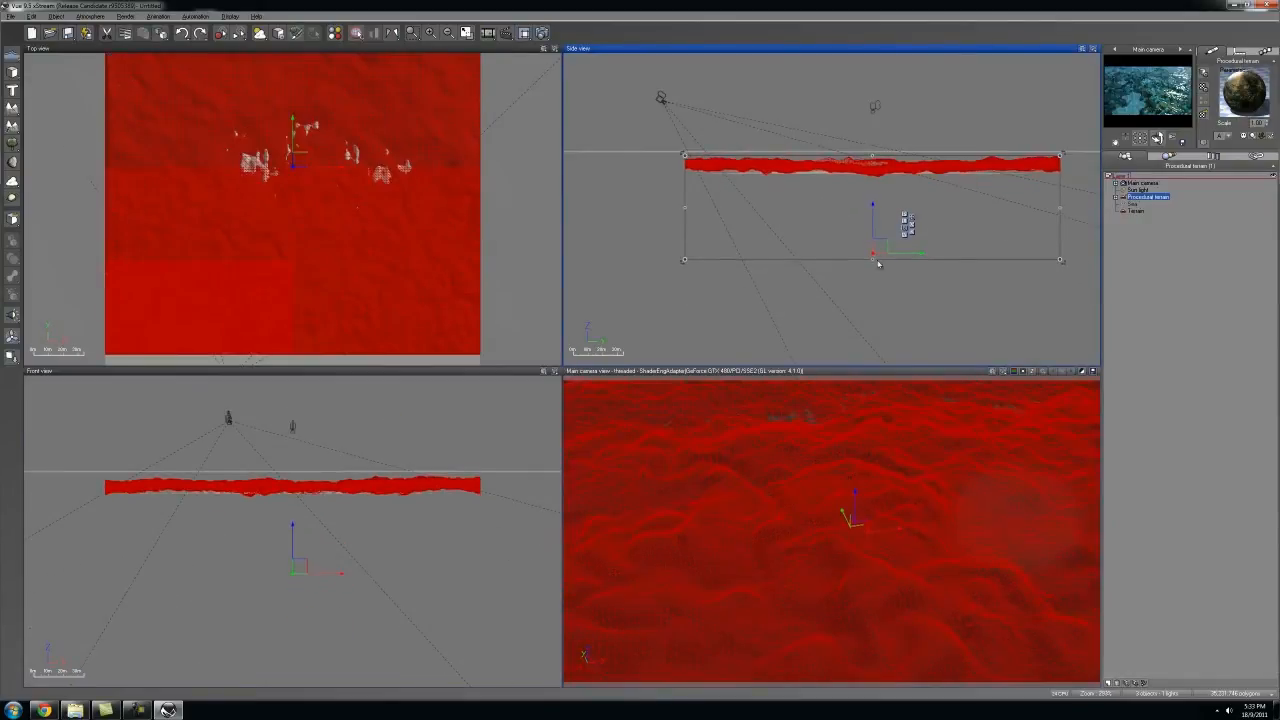
# Step: Raise the Terrain object twice toward the sea surface, then select the sea
pyautogui.click(1137, 210)
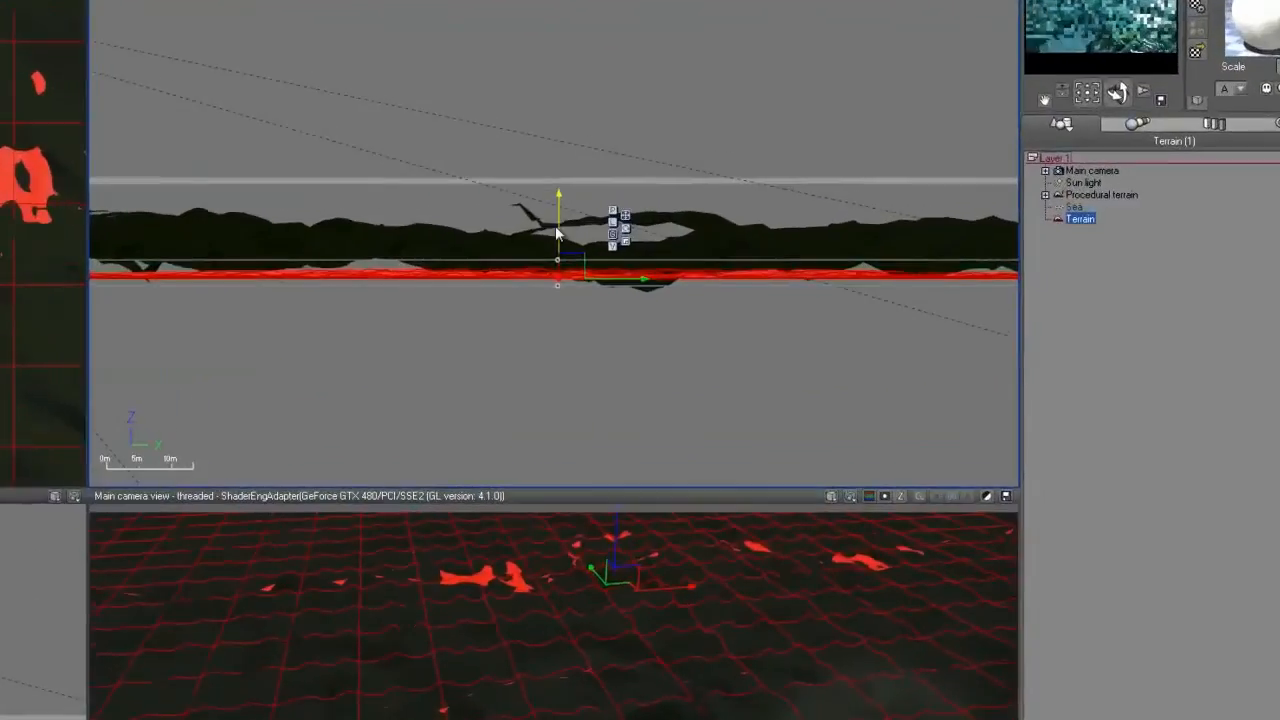
pyautogui.moveTo(458, 224); pyautogui.dragTo(458, 213)
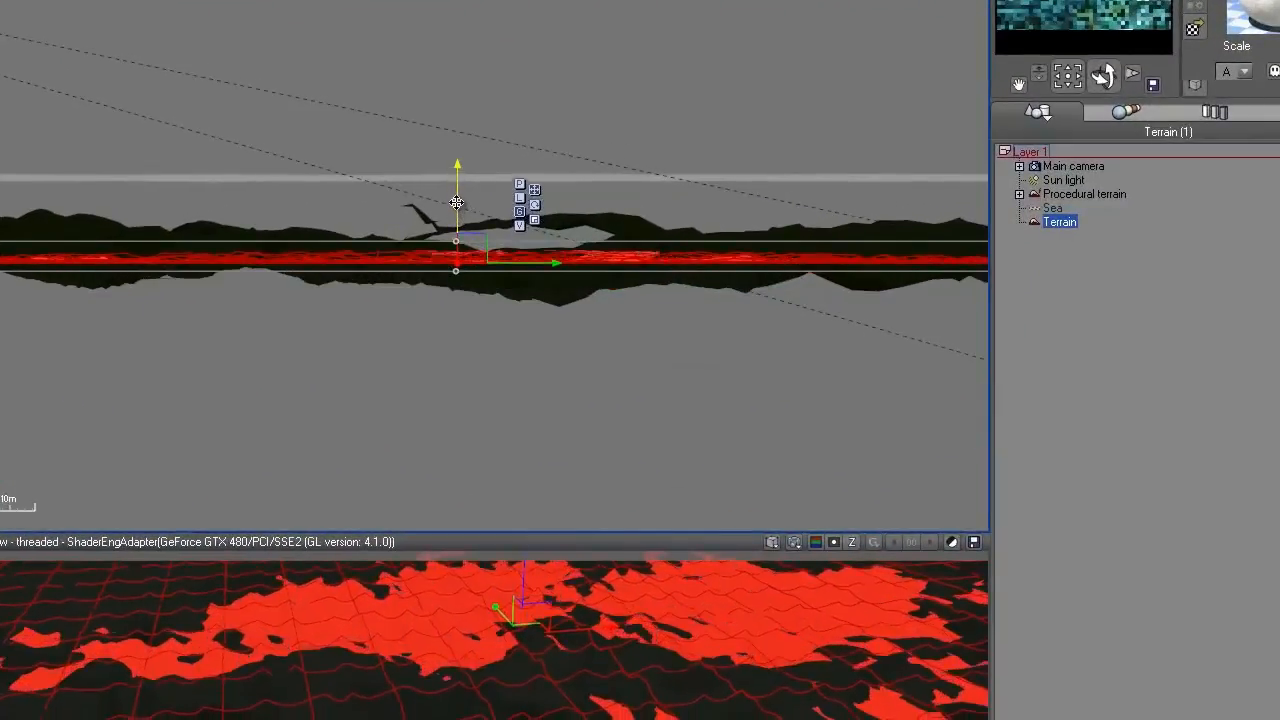
pyautogui.moveTo(458, 213); pyautogui.dragTo(458, 195)
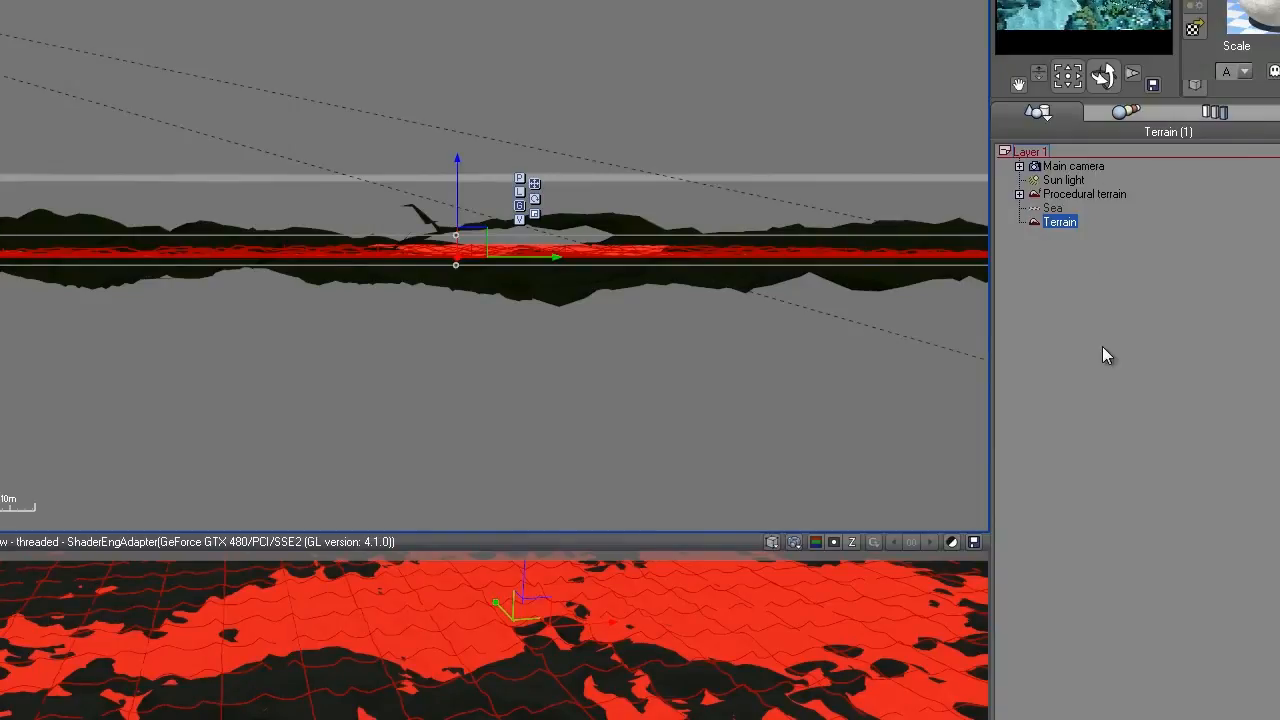
pyautogui.click(1053, 208)
# Step: Nudge the sea water's Fading out murkiness slightly, confirm, and reselect the procedural terrain
pyautogui.rightClick(1262, 12)
pyautogui.click(1230, 6)
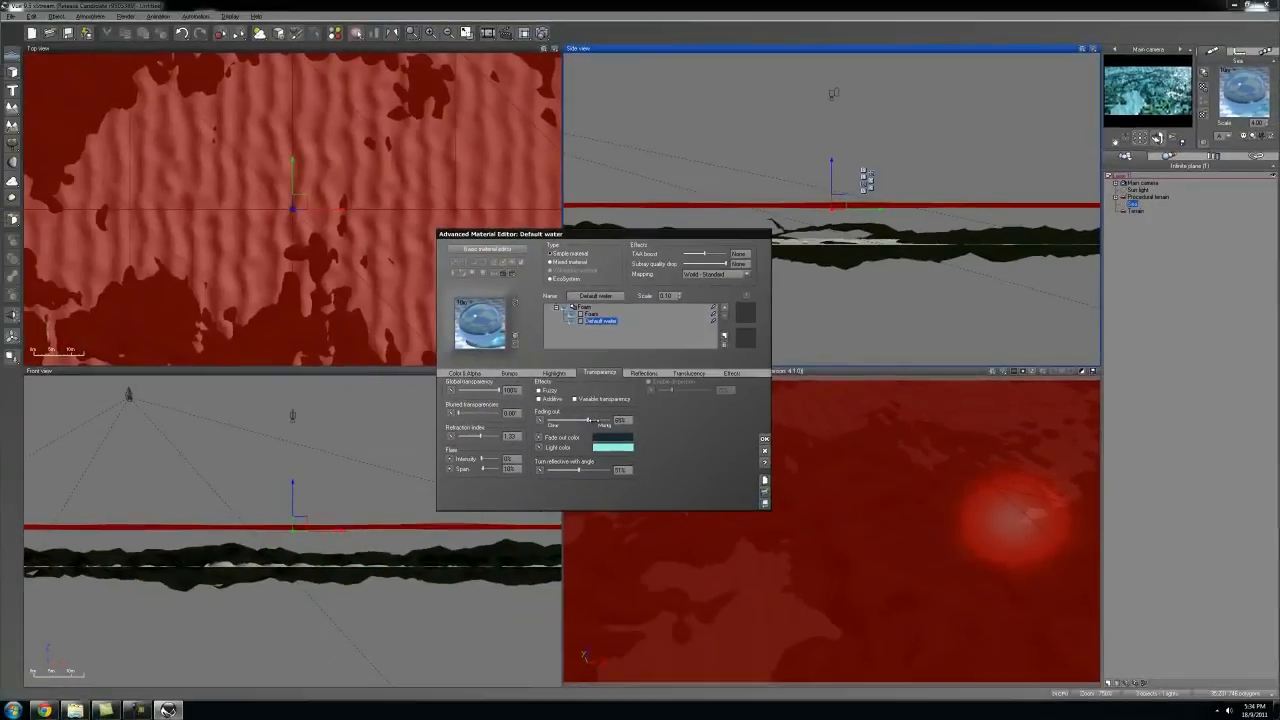
pyautogui.moveTo(598, 424); pyautogui.dragTo(600, 423)
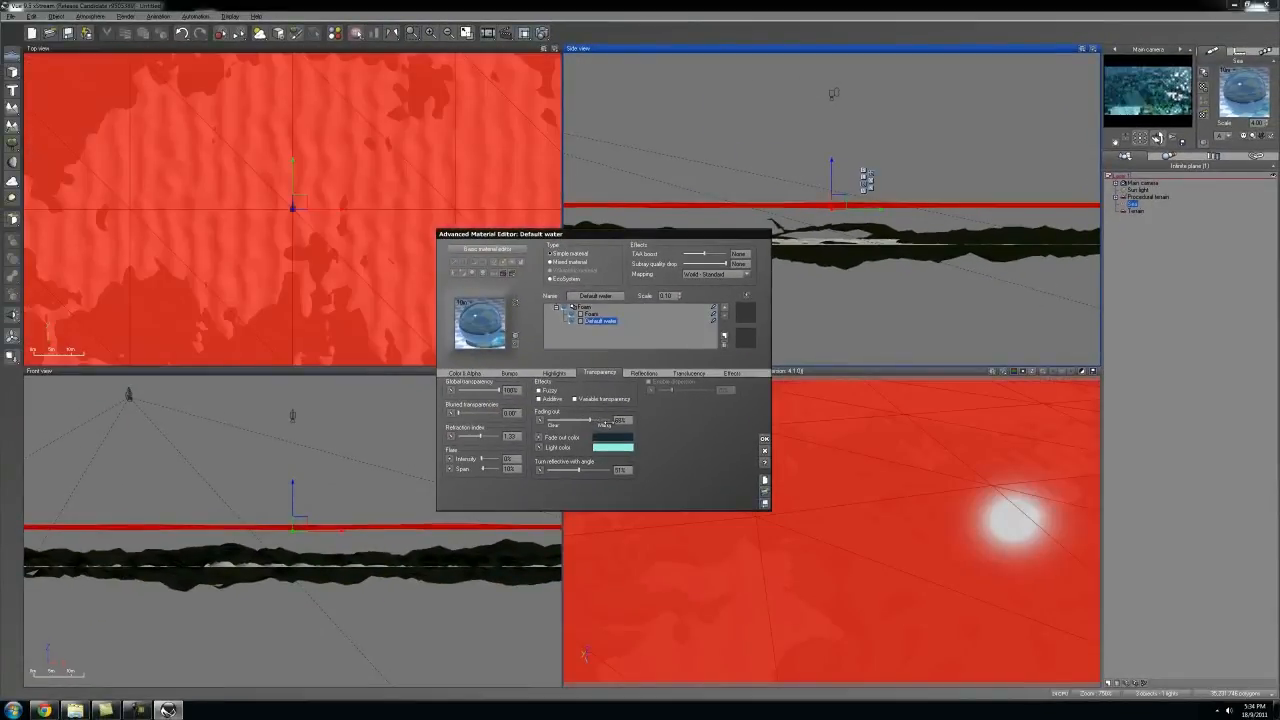
pyautogui.click(764, 438)
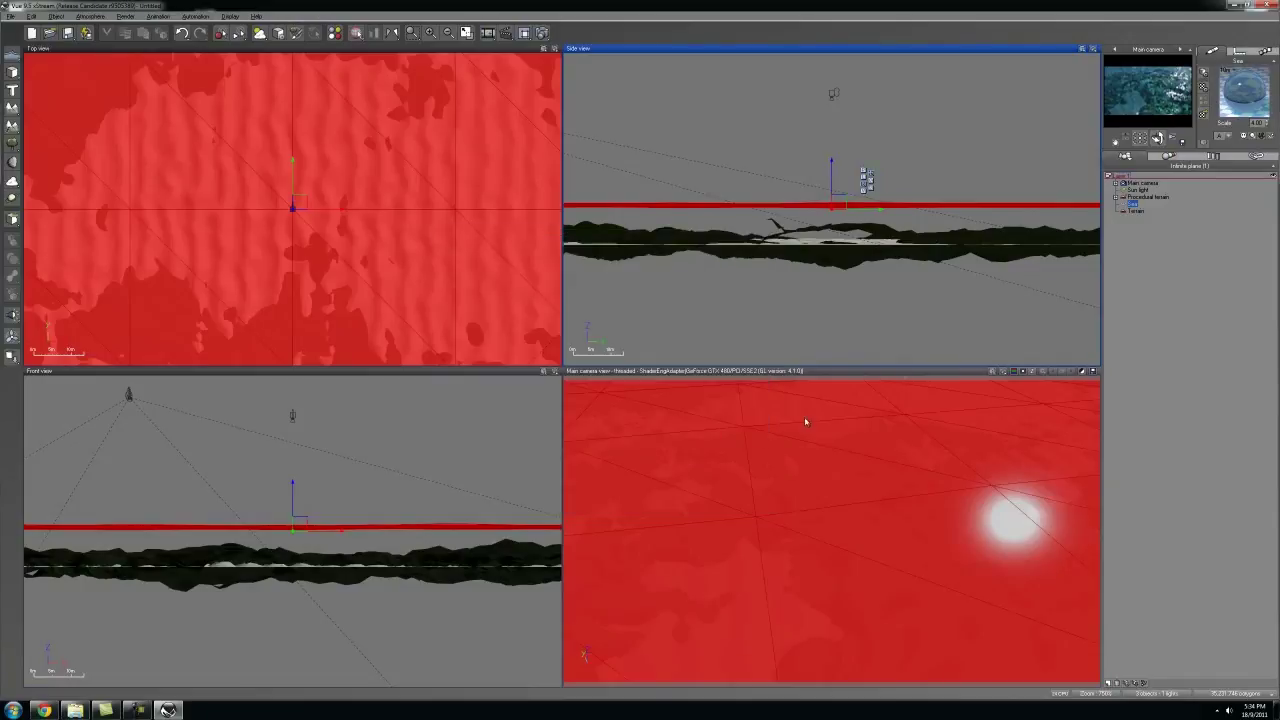
pyautogui.click(1145, 197)
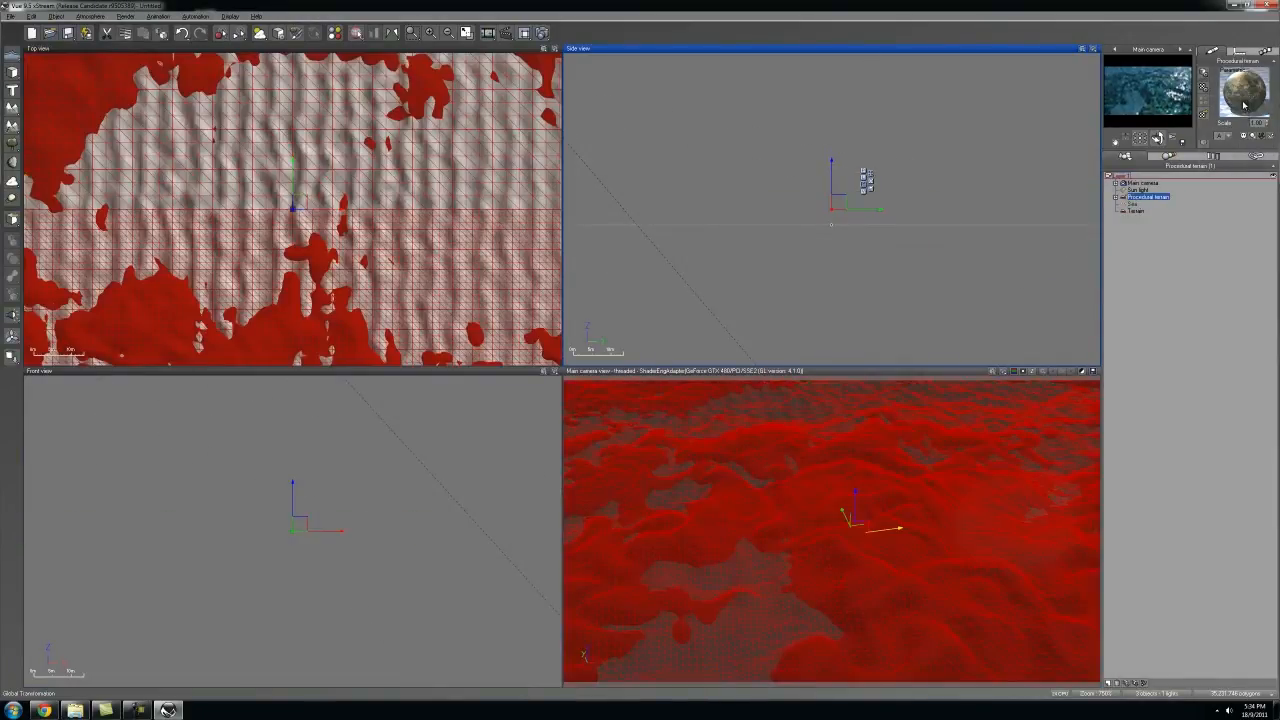
# Step: Mix the terrain's Old Rock with sand using Simple blend and a 43% smooth blending strip
pyautogui.doubleClick(1245, 90)
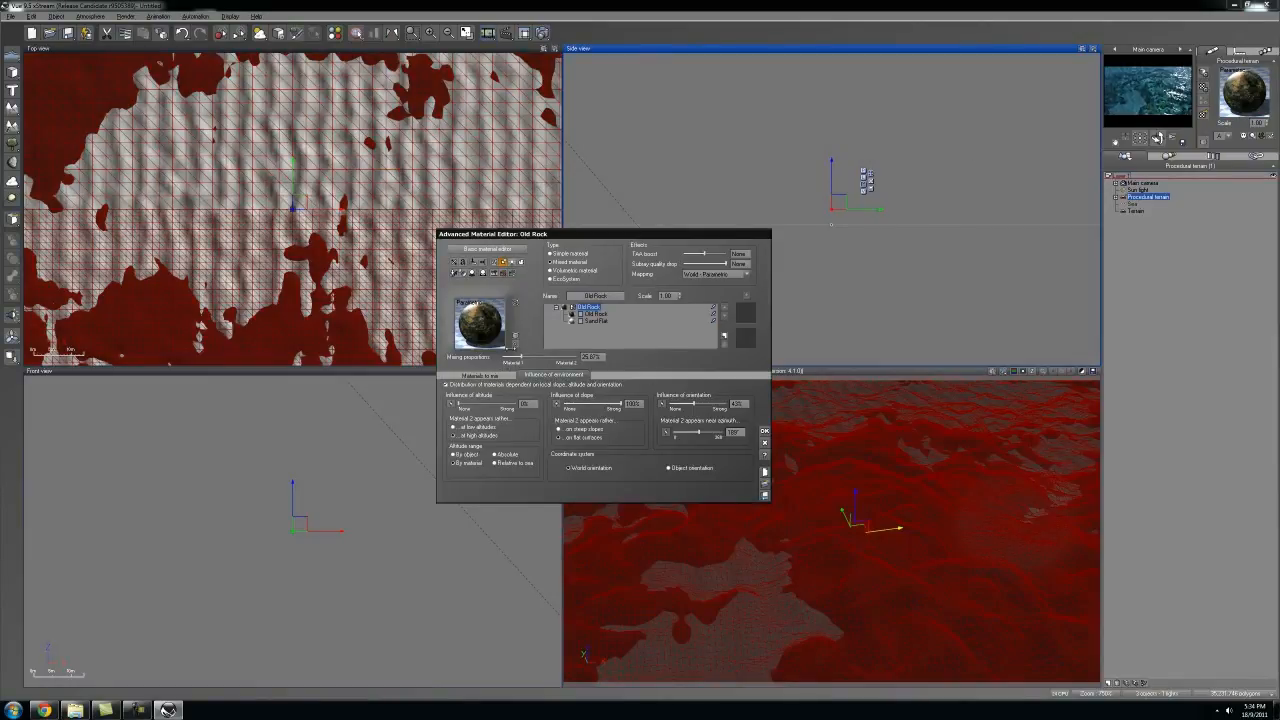
pyautogui.click(480, 375)
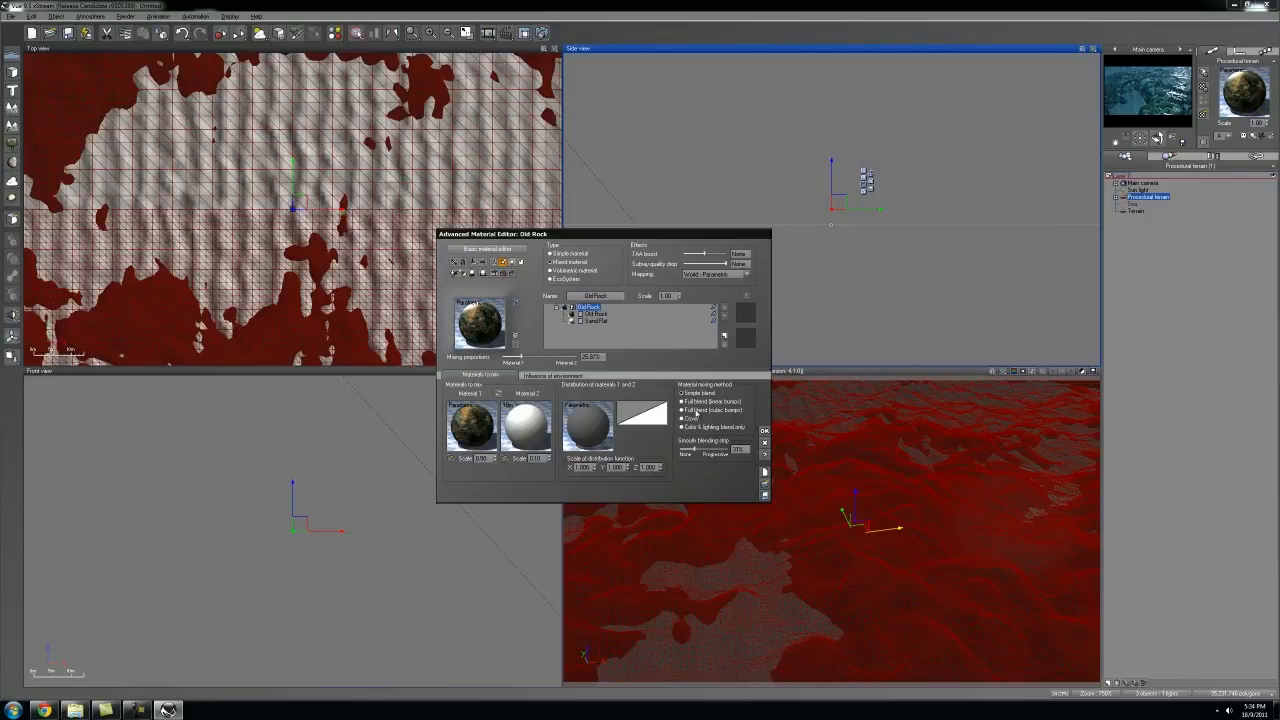
pyautogui.click(684, 393)
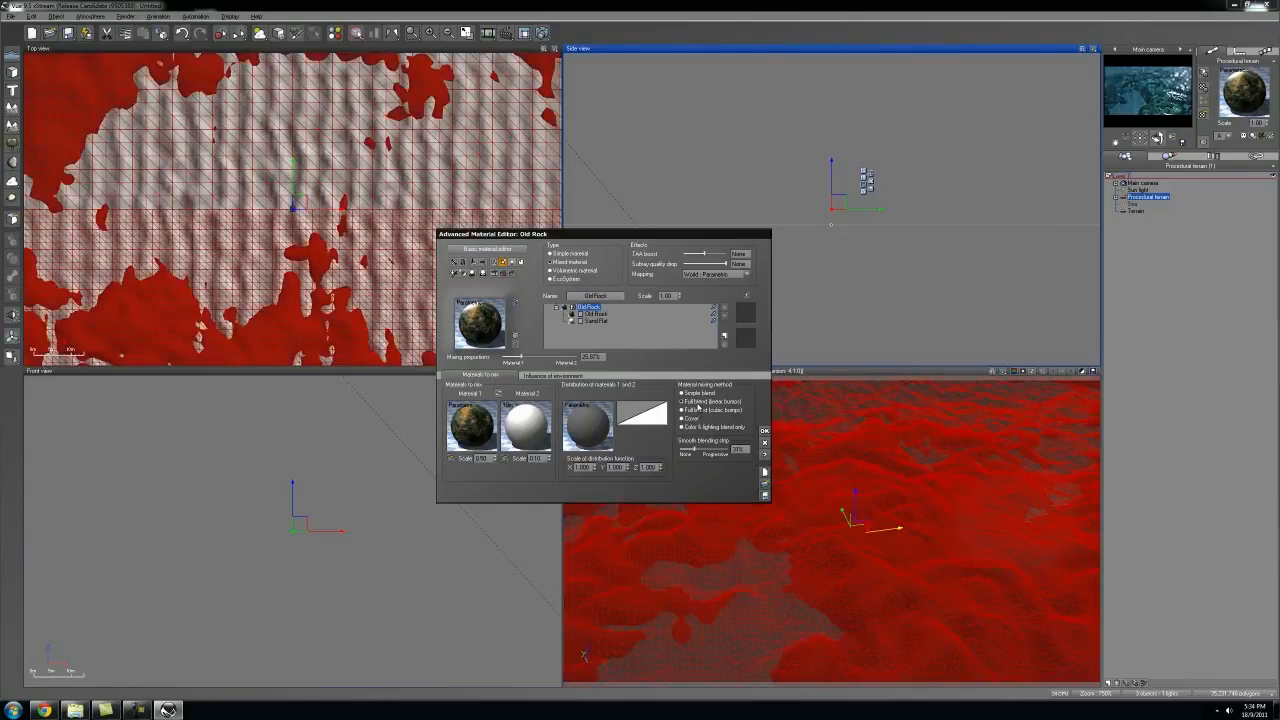
pyautogui.moveTo(704, 450); pyautogui.dragTo(708, 451)
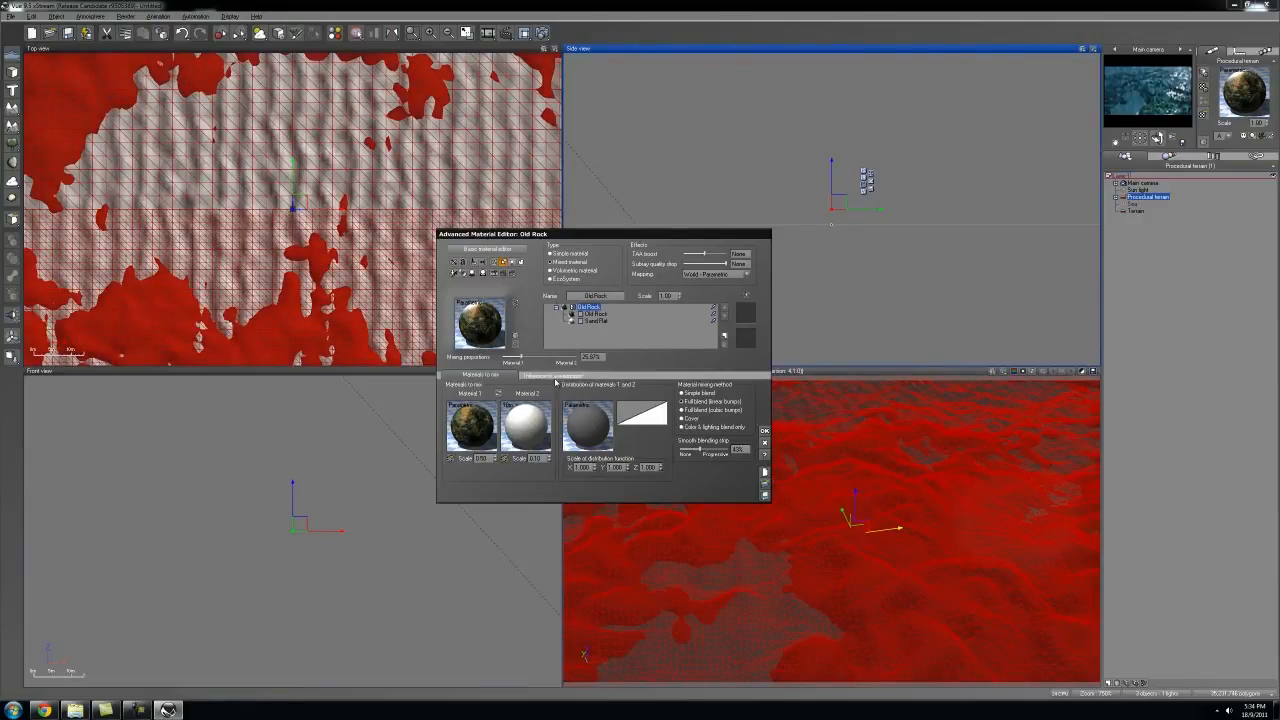
pyautogui.click(553, 377)
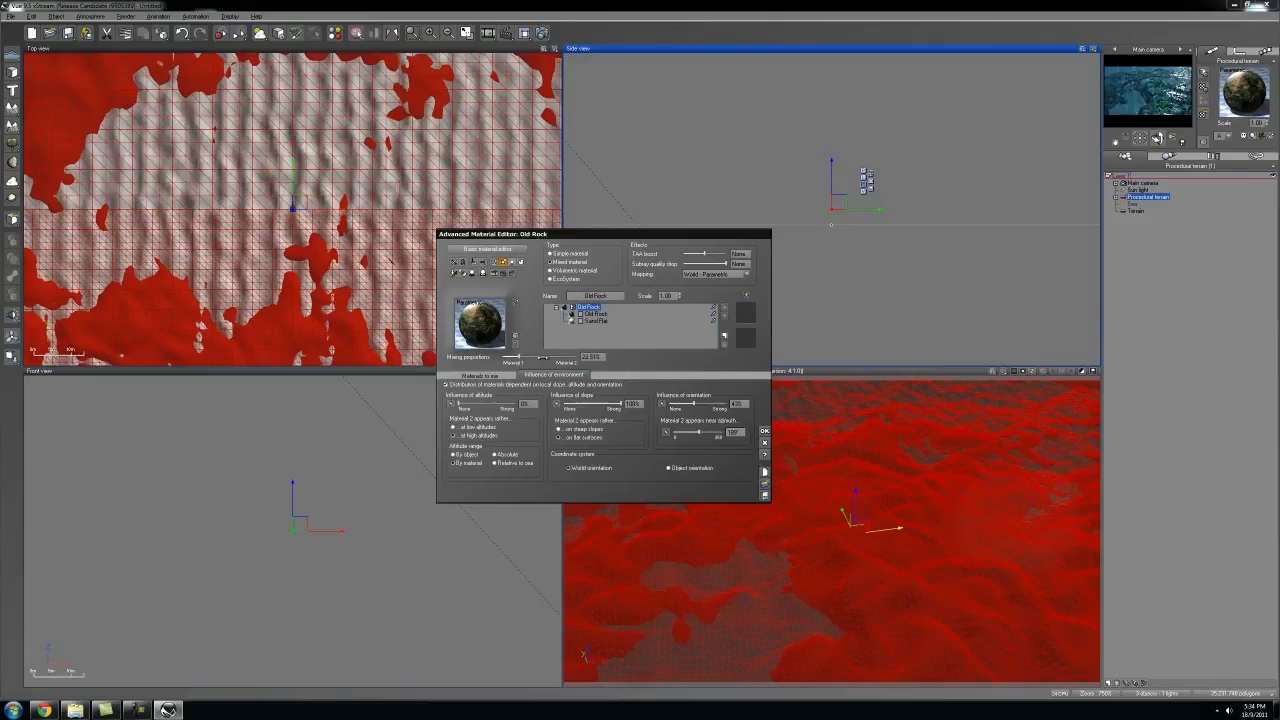
pyautogui.click(766, 432)
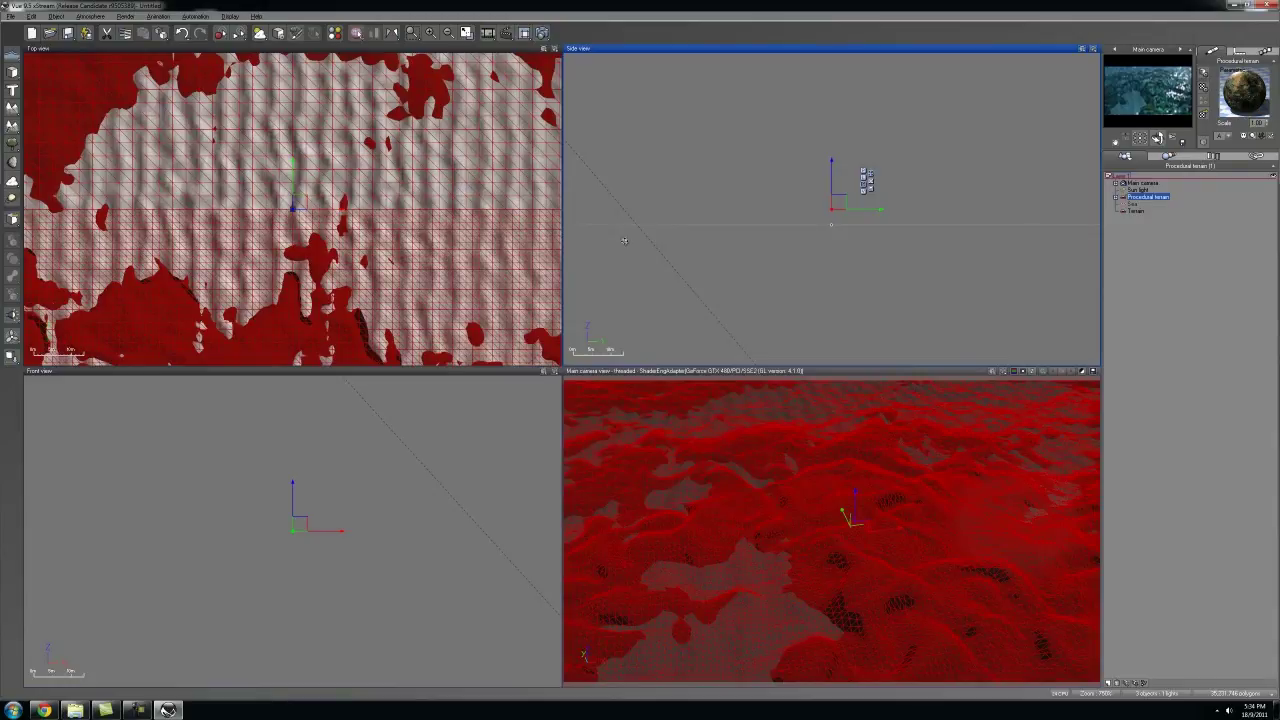
# Step: Launch a 1600x900 preview render of the seabed scene from Render Options
pyautogui.click(541, 33)
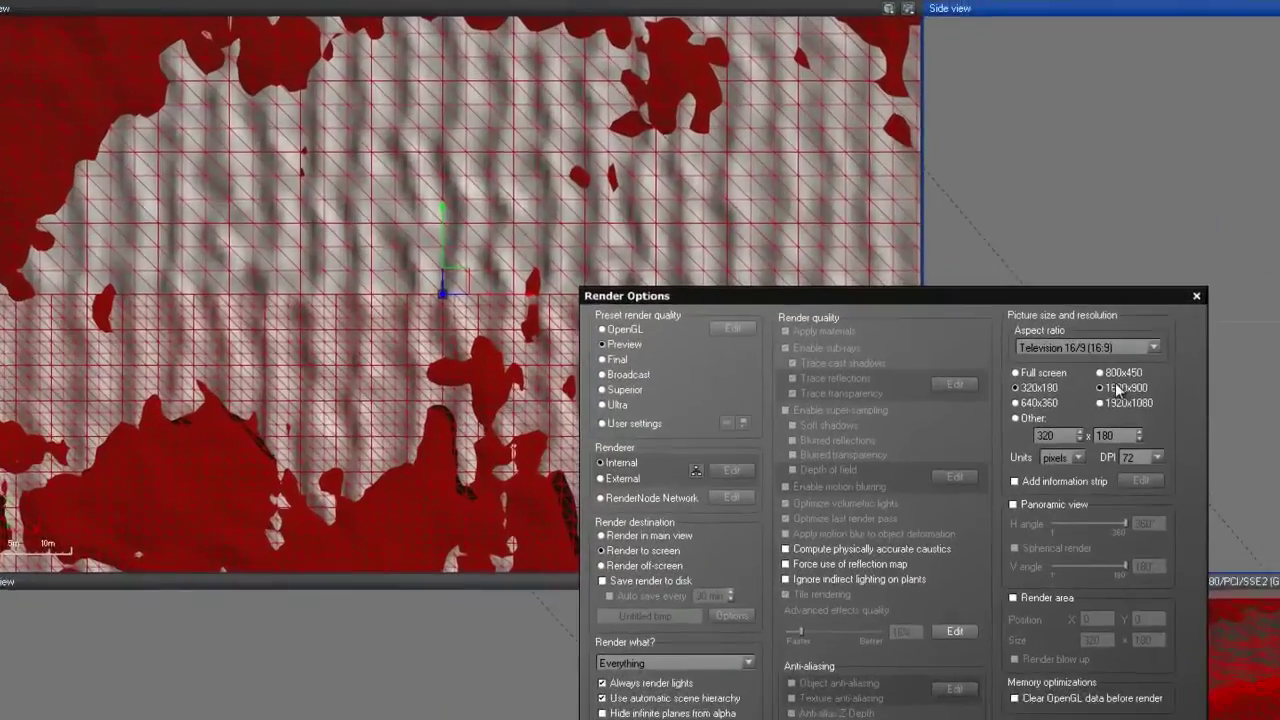
pyautogui.click(1117, 389)
pyautogui.click(1084, 694)
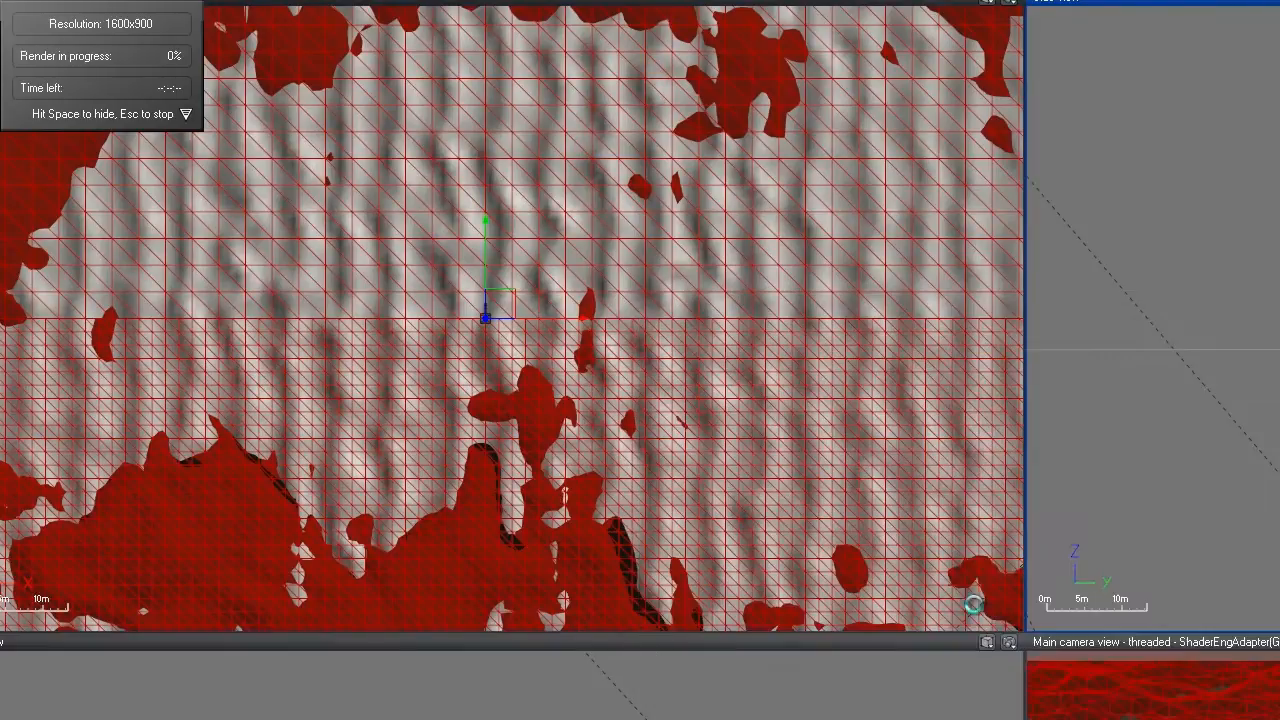